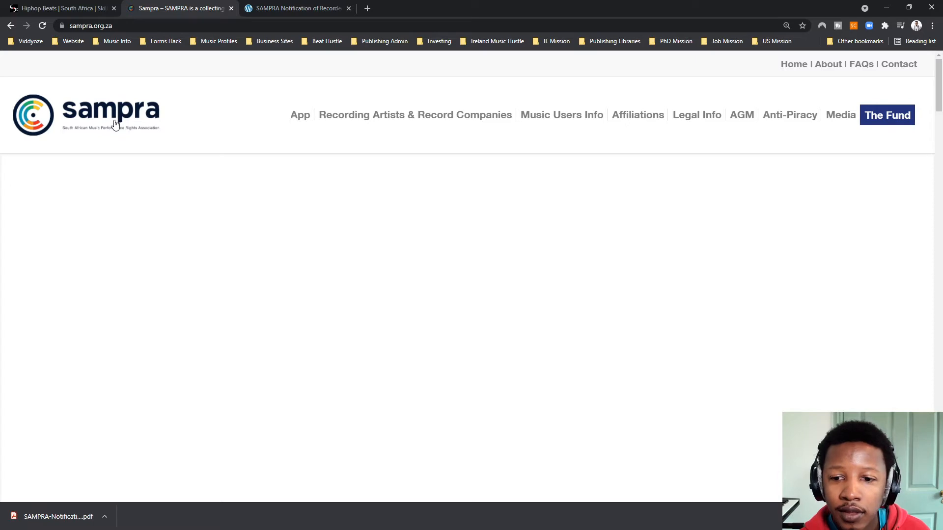
- Go to the SAMPRA Member Forms page under Recording Artists & Record Companies and find the downloadable forms
scroll(427, 378, "down", 9)
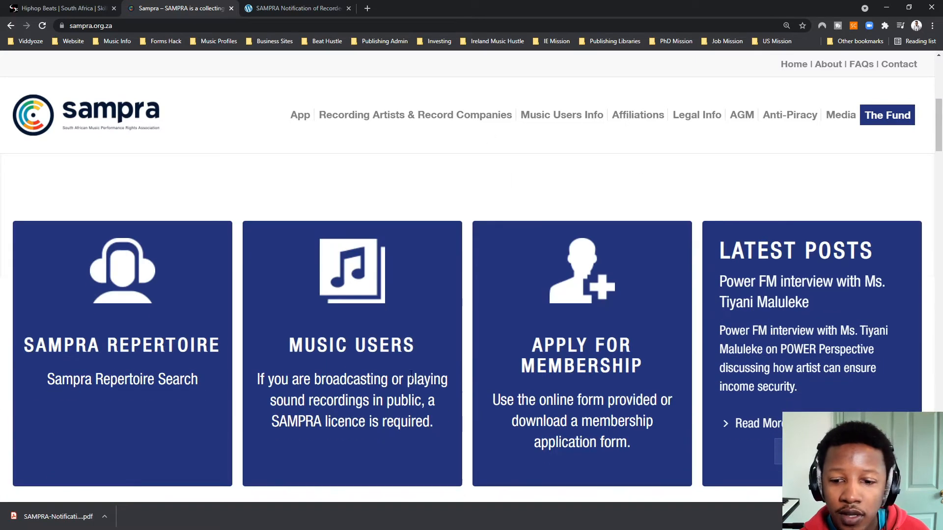
scroll(400, 374, "up", 2)
scroll(308, 314, "up", 5)
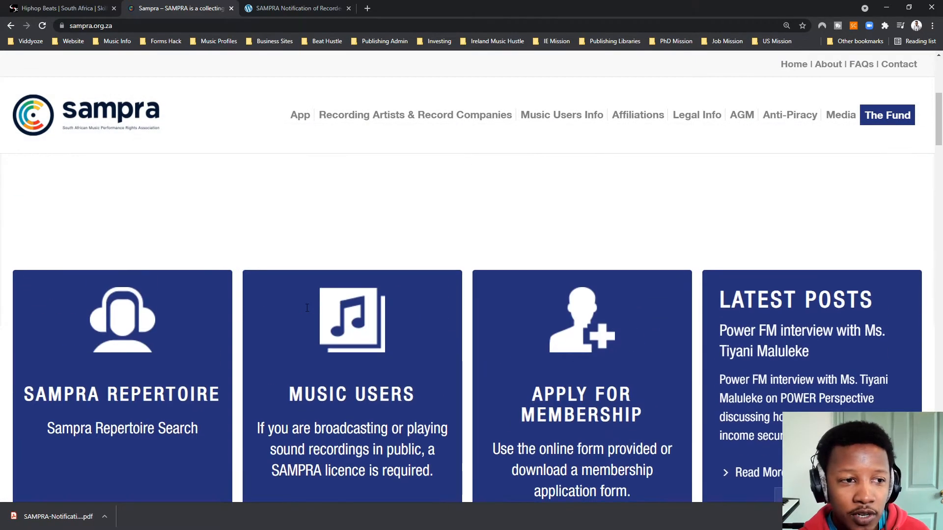
mouse_move(348, 120)
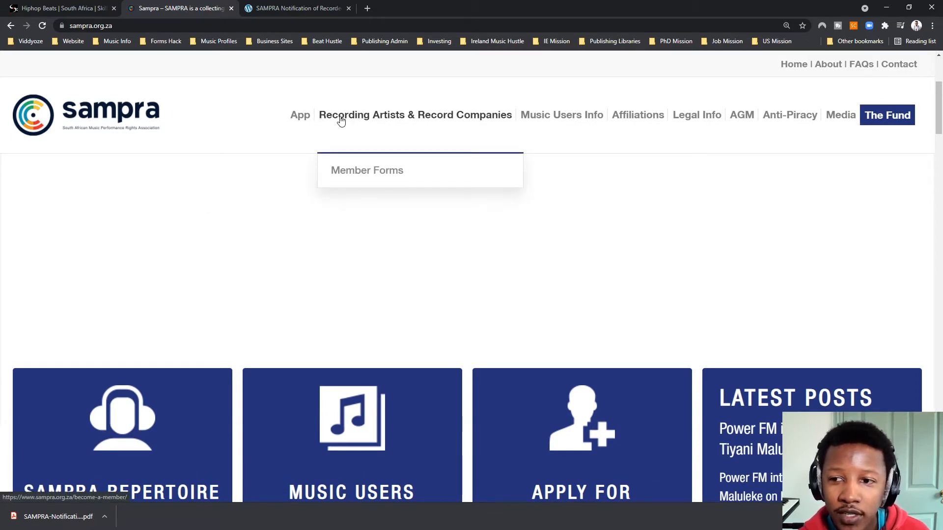
left_click(375, 180)
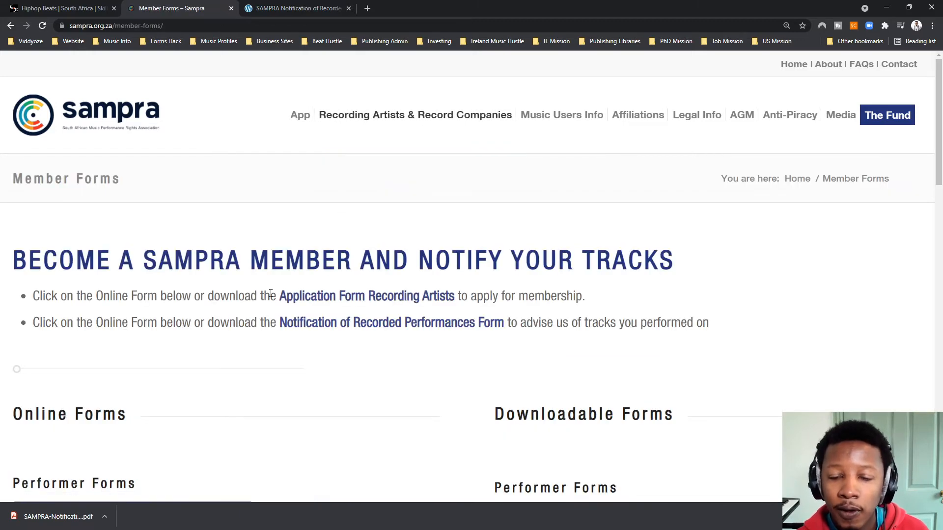
scroll(270, 294, "down", 5)
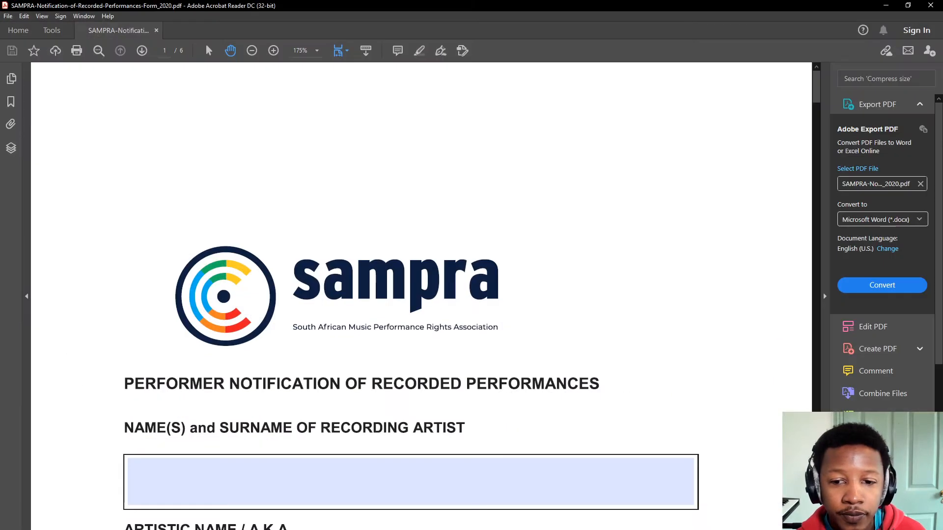
- Enter the artist's full name, including middle name, in the NAME(S) and SURNAME field
left_click_drag(364, 4, 422, 3)
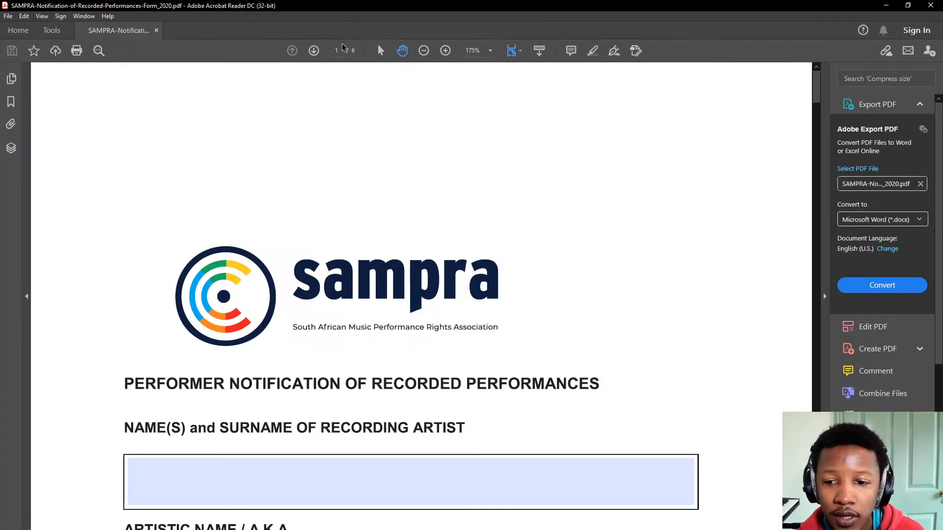
scroll(330, 177, "down", 5)
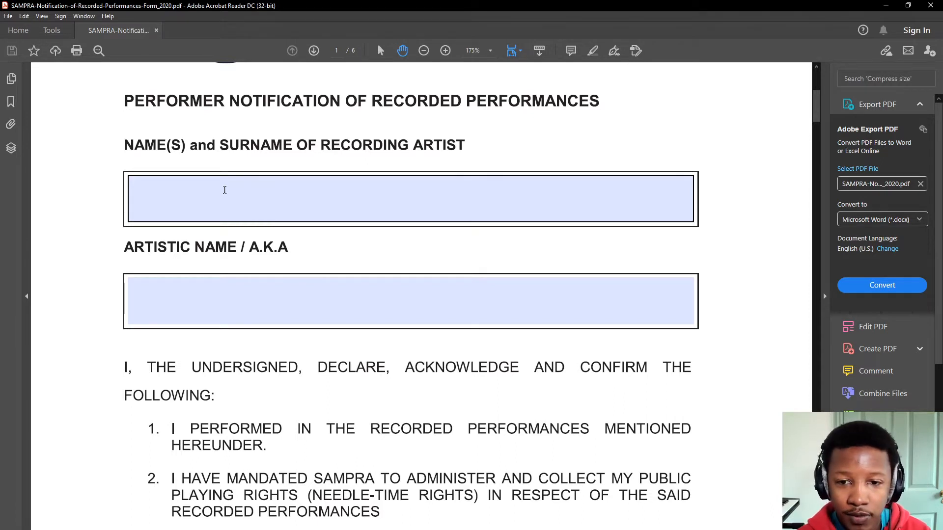
left_click(216, 199)
type("JOE")
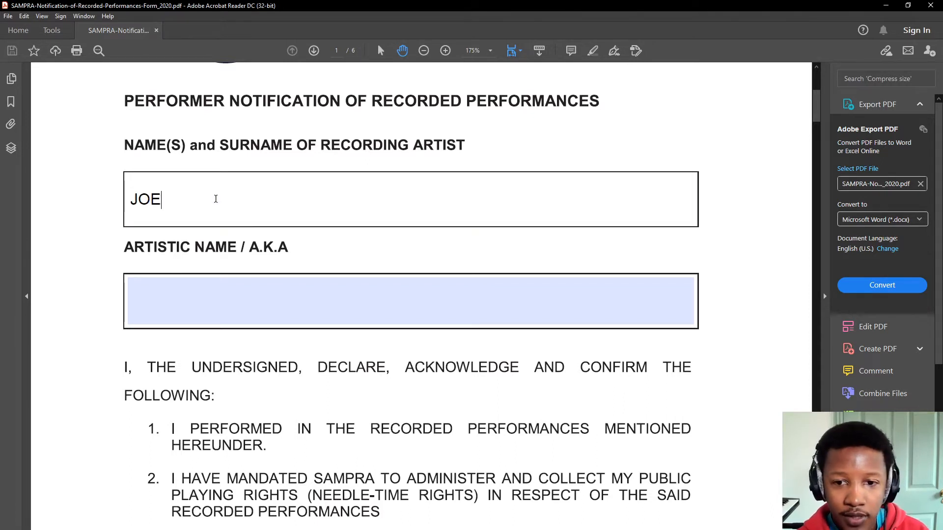
type(" SO")
scroll(218, 196, "up", 1)
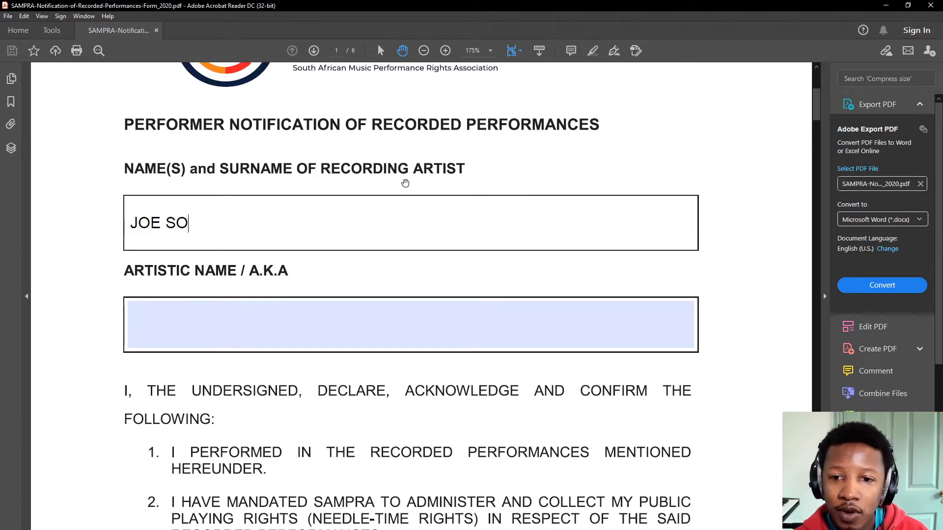
type("AP")
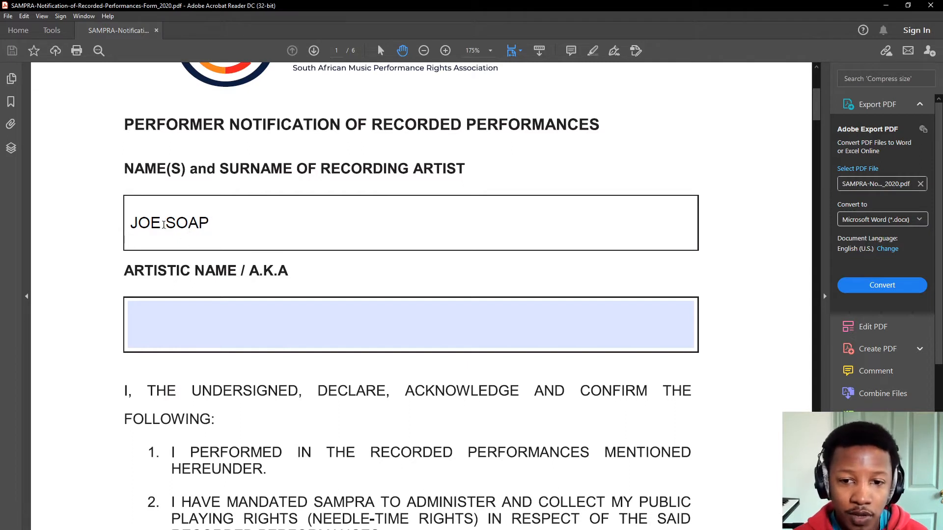
left_click(169, 227)
type("STAN")
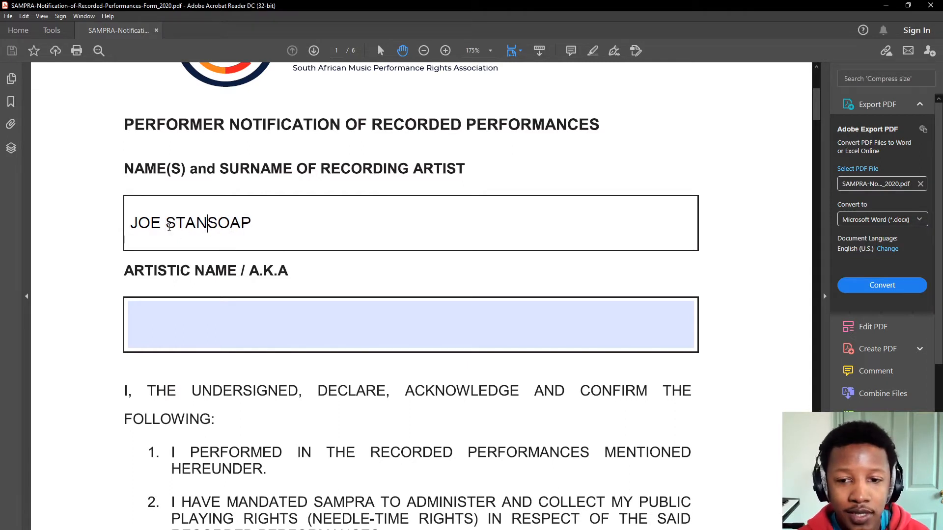
type("LEY NM")
key("BackSpace")
key("BackSpace")
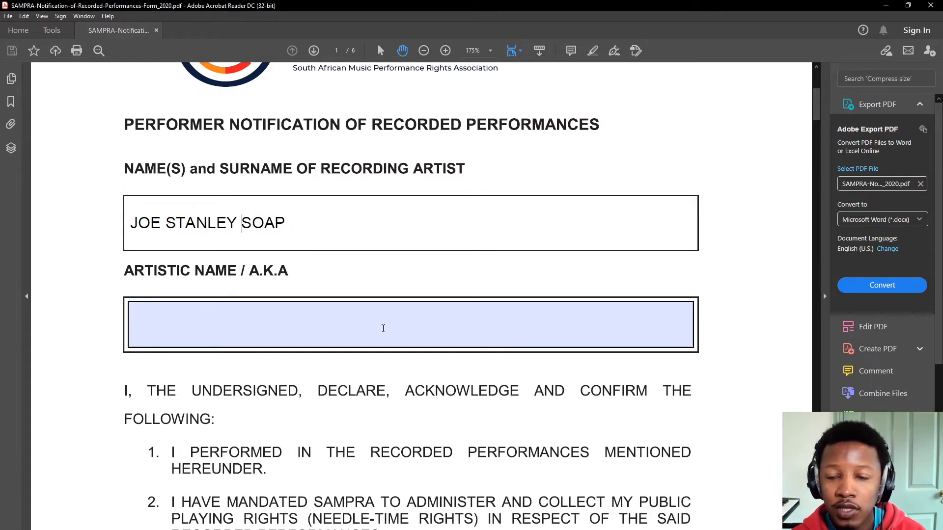
- Enter 'SLIPPERY JOE' in the ARTISTIC NAME / A.K.A field
left_click(276, 327)
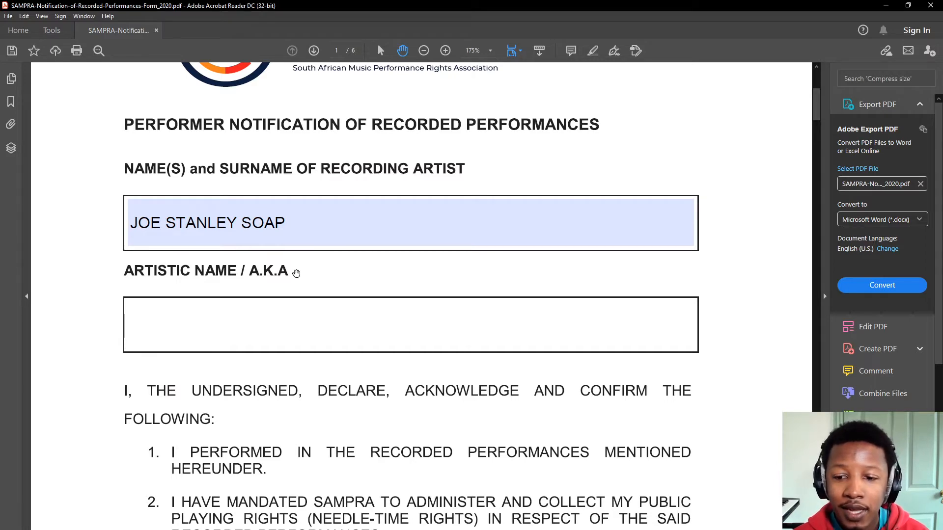
scroll(294, 288, "up", 2)
scroll(196, 395, "down", 2)
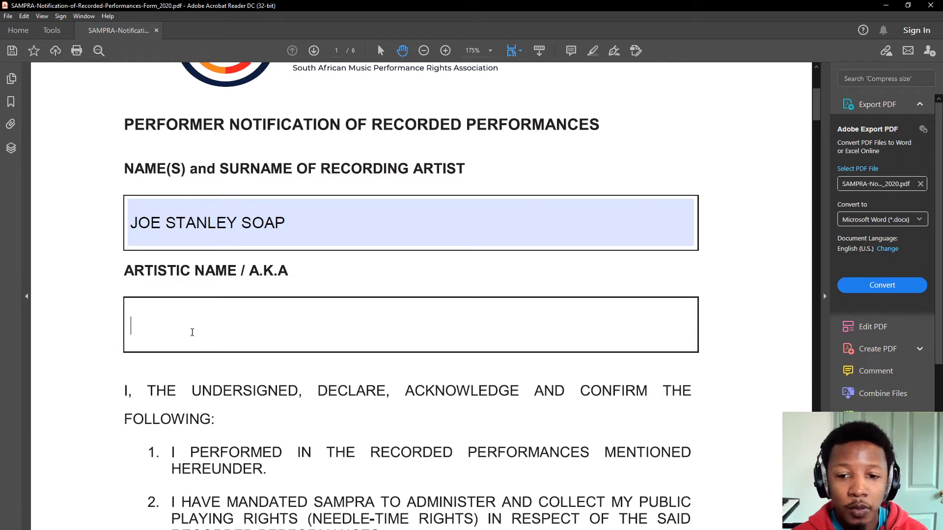
type("SLI")
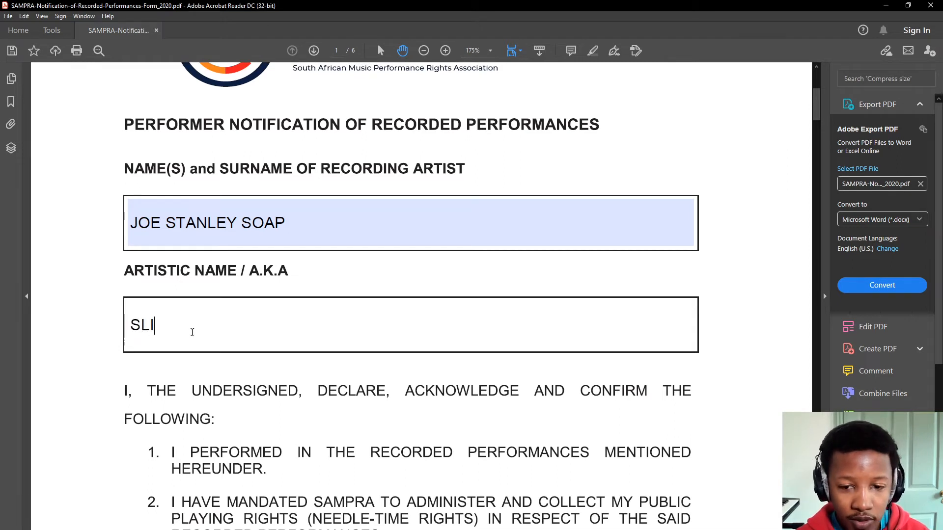
type("PPERY JOE")
scroll(202, 308, "down", 3)
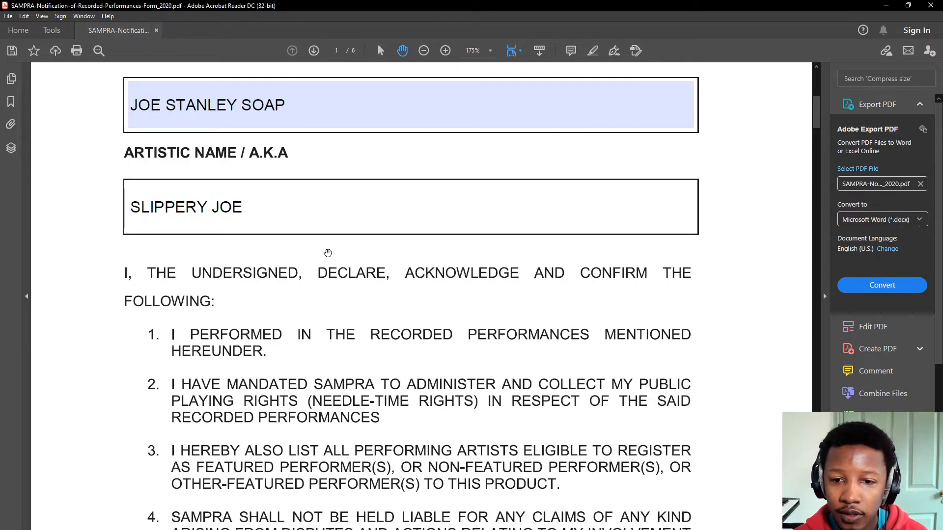
scroll(327, 254, "down", 4)
scroll(262, 231, "up", 2)
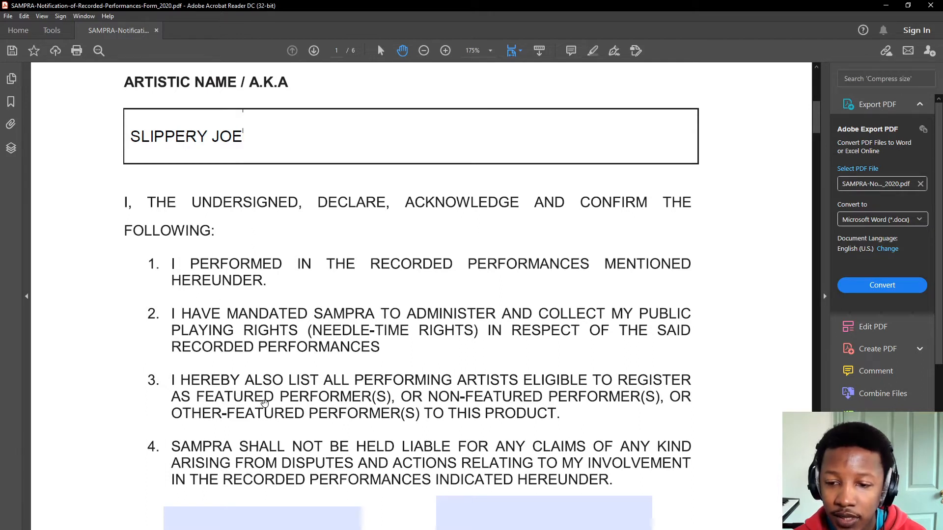
- Enter the declaration date 20 JUNE 2021
scroll(264, 403, "down", 1)
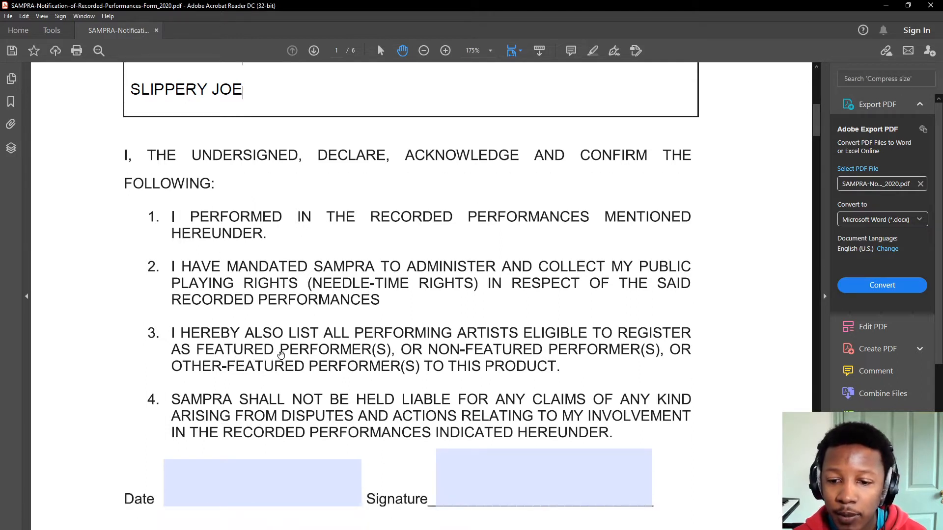
scroll(280, 355, "down", 1)
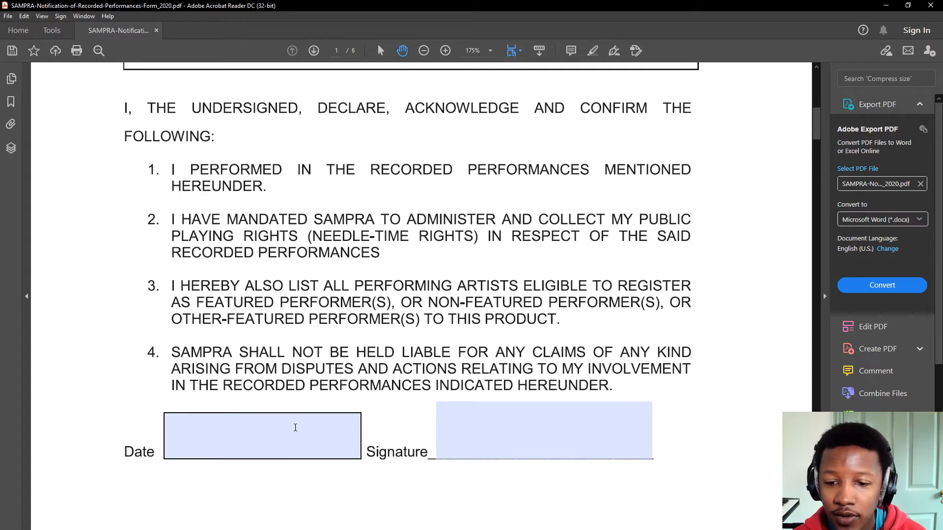
left_click(295, 428)
type("20 ")
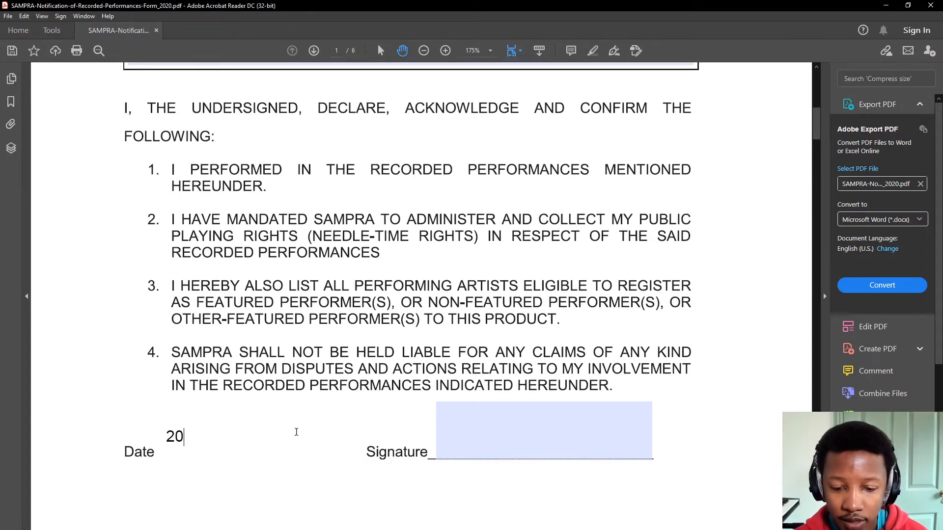
type("JUNE 2021")
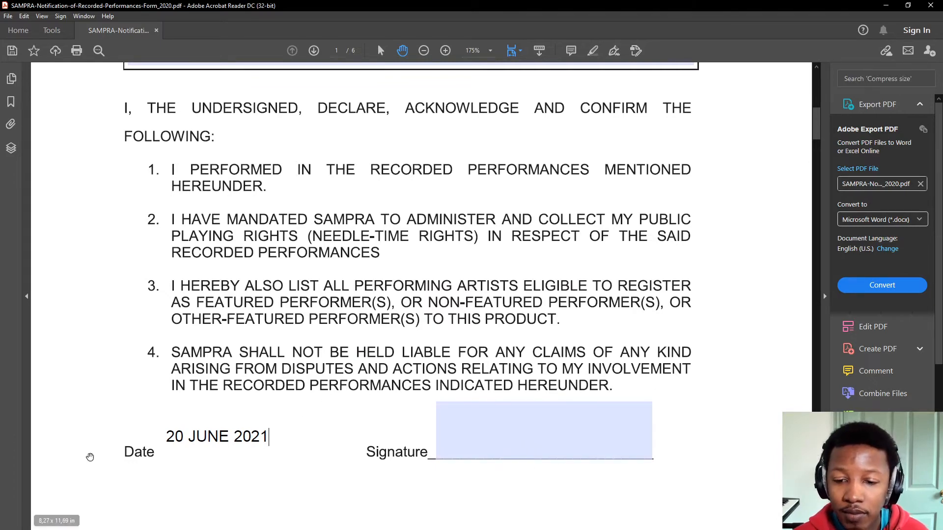
scroll(276, 203, "up", 3)
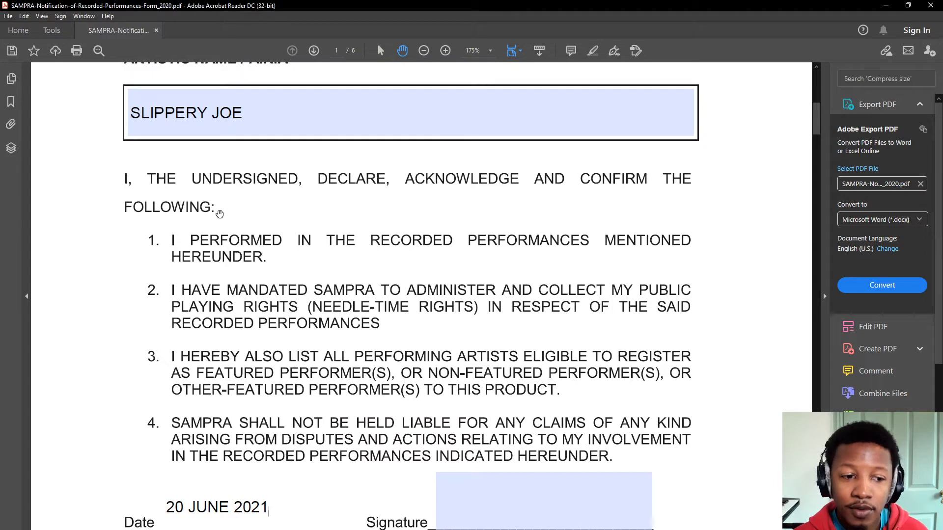
scroll(243, 242, "down", 5)
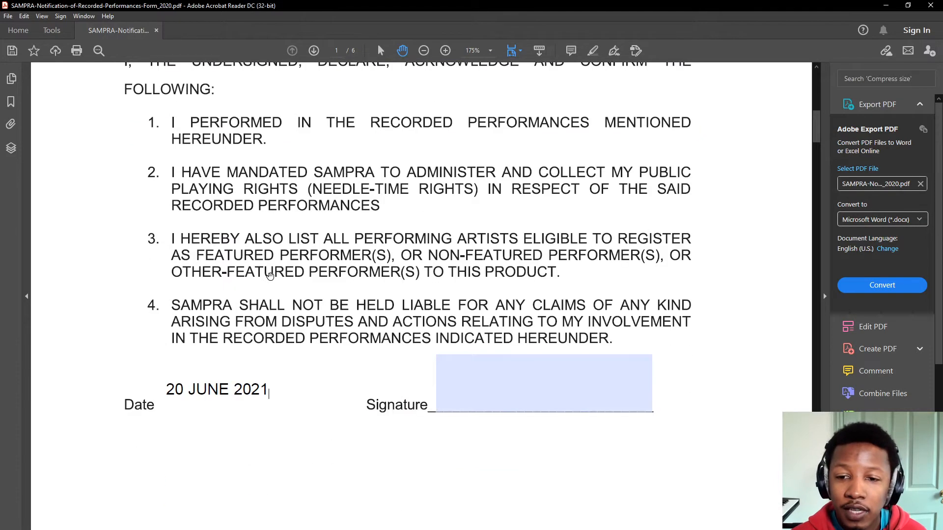
- Remove the saved initials and type the artist's name into the signature field
left_click(542, 393)
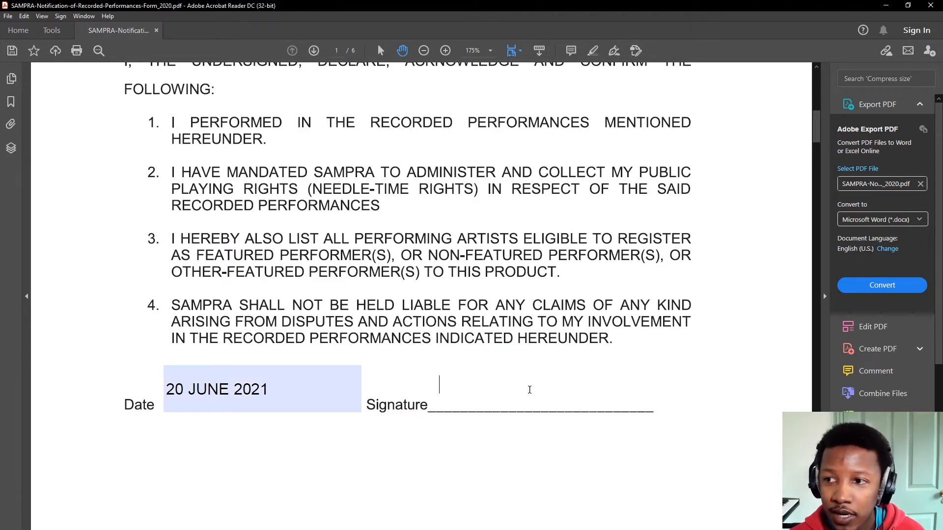
left_click(437, 384)
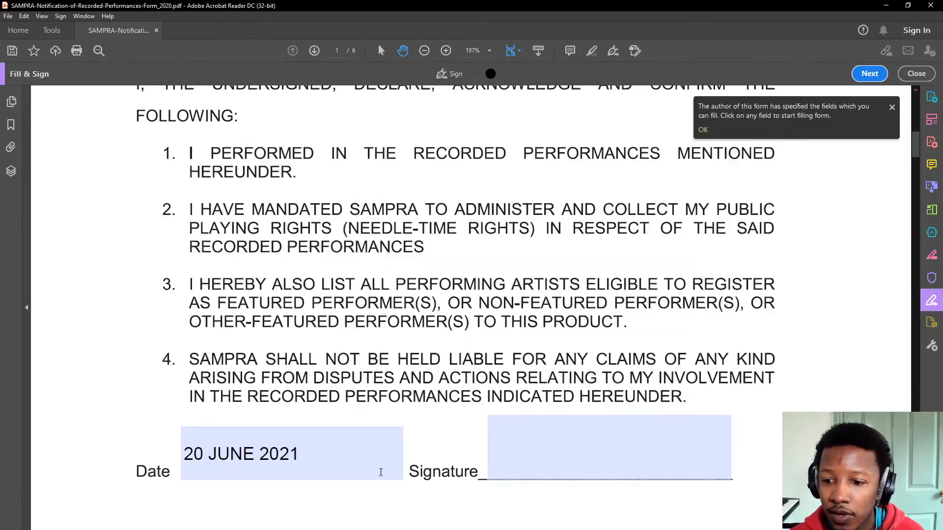
left_click(492, 137)
left_click(479, 381)
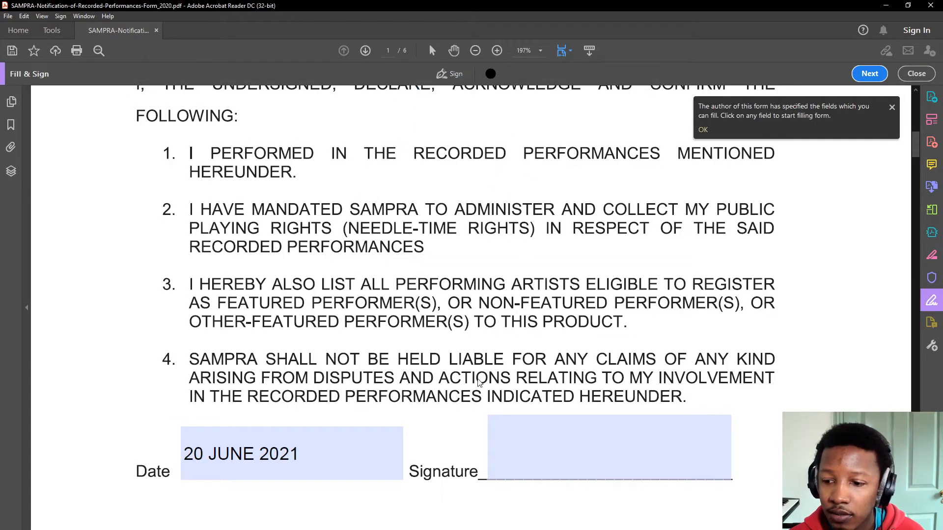
left_click(502, 460)
type("JOE SOAP")
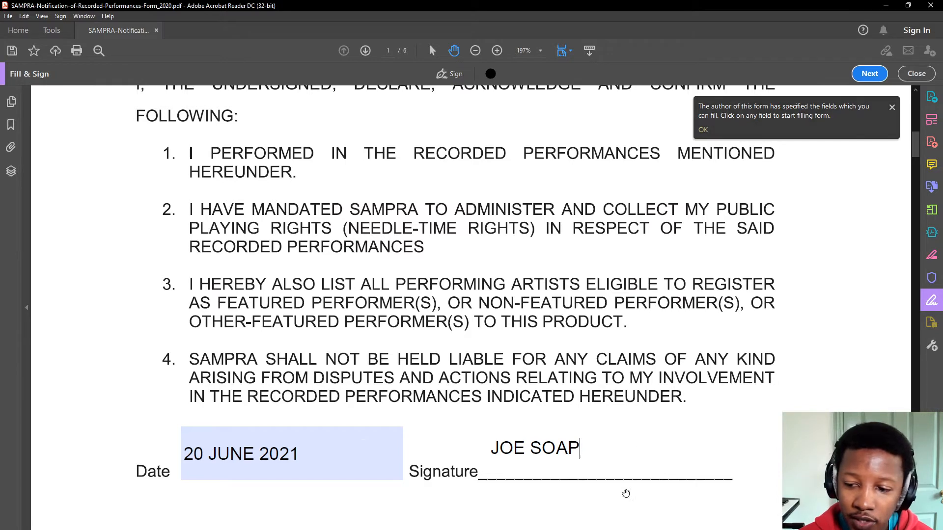
left_click(510, 297)
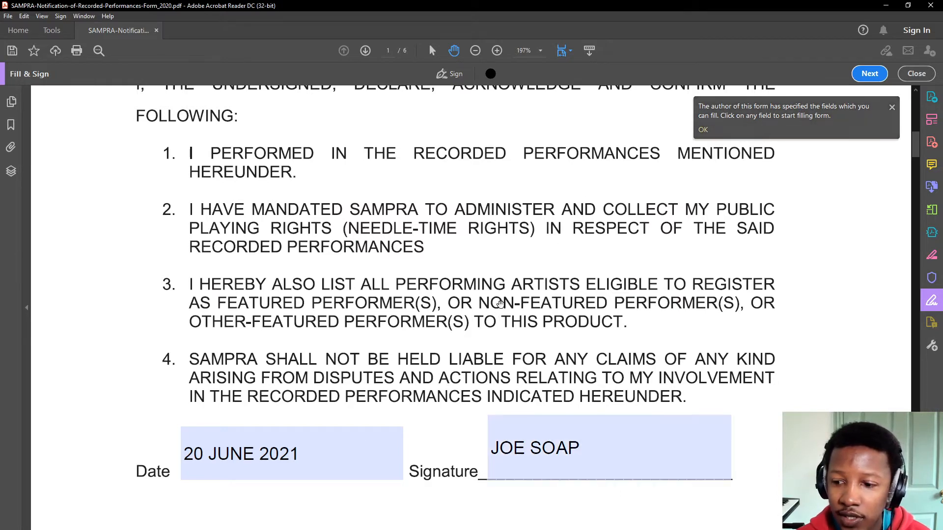
scroll(422, 343, "down", 10)
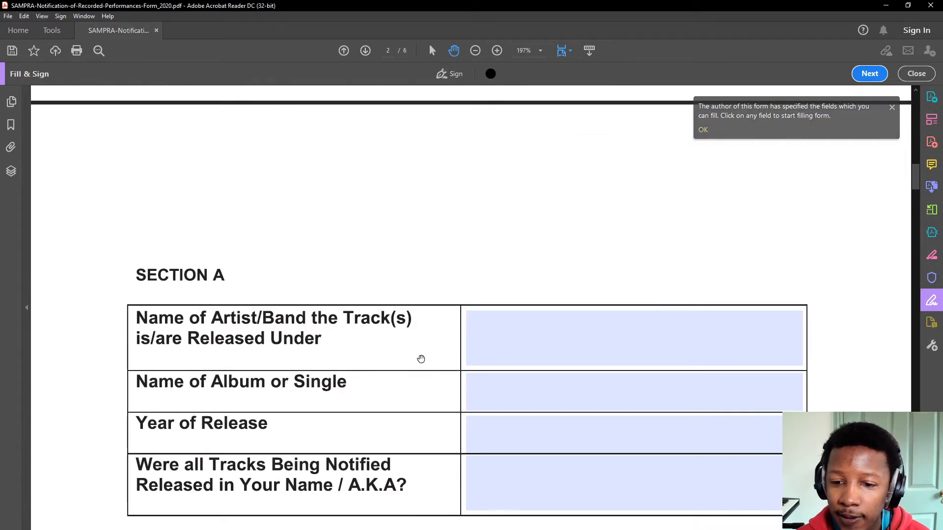
- Enter SLIPPERY JOE as the Section A artist/band name
scroll(420, 359, "down", 3)
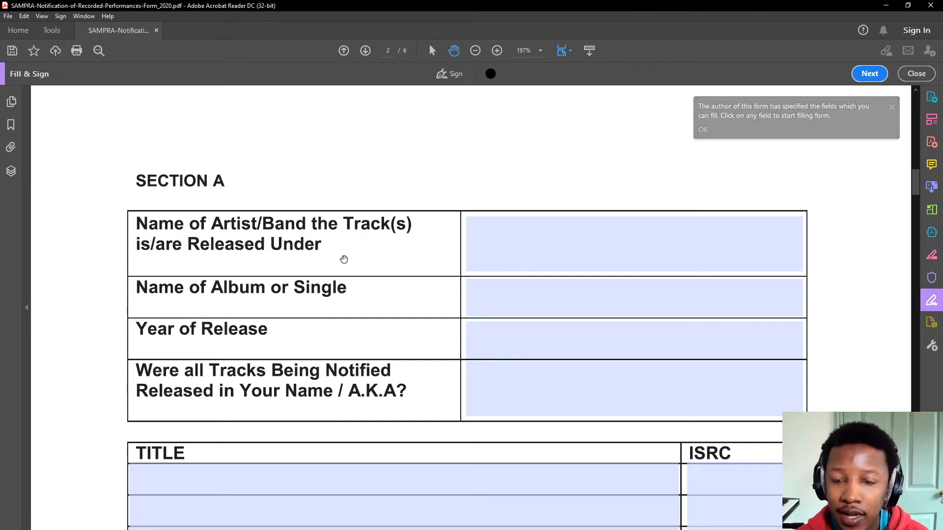
left_click(485, 252)
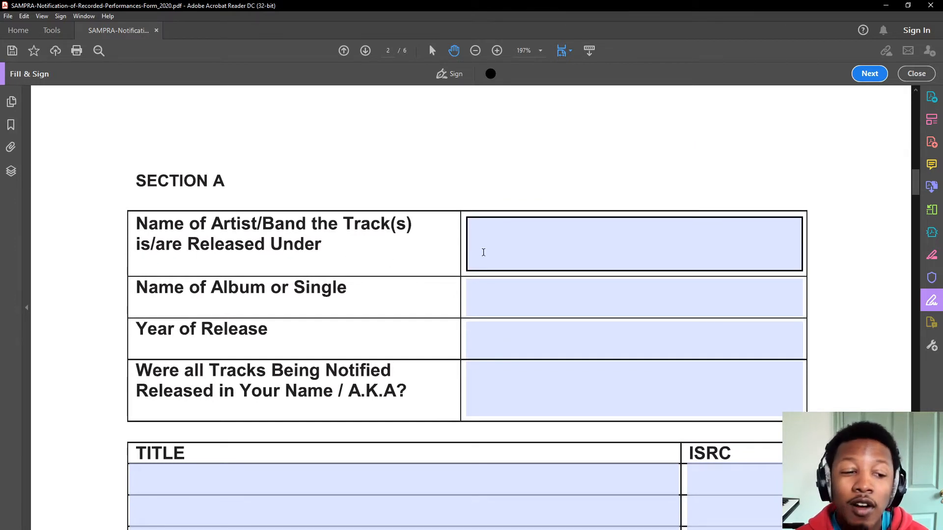
left_click(475, 262)
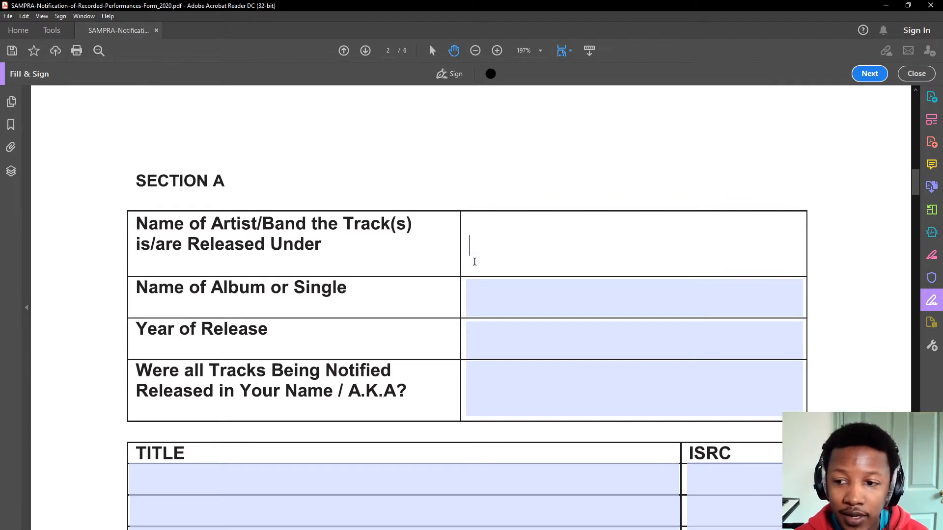
type("SLIPPER")
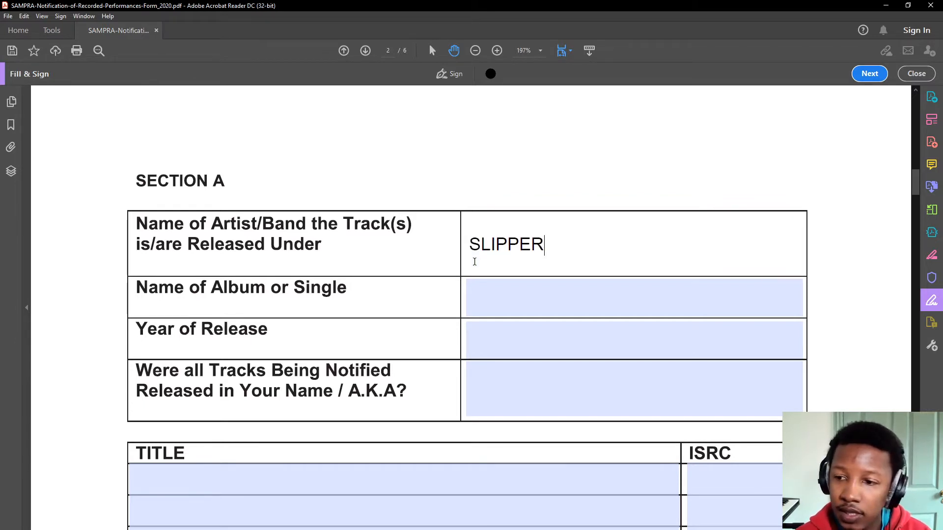
type("Y JOE")
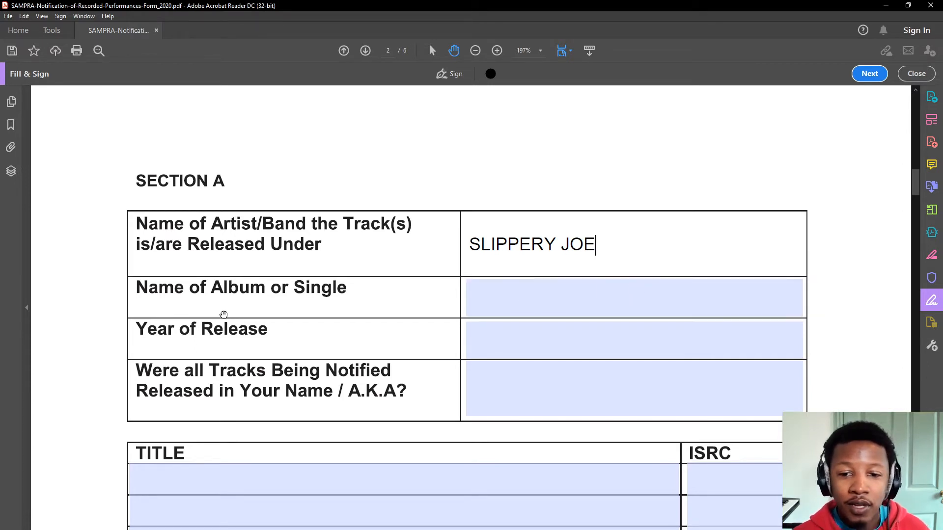
- Enter album 7PM SHOWERS, release year 2021, and YES for tracks released in your name
left_click(525, 301)
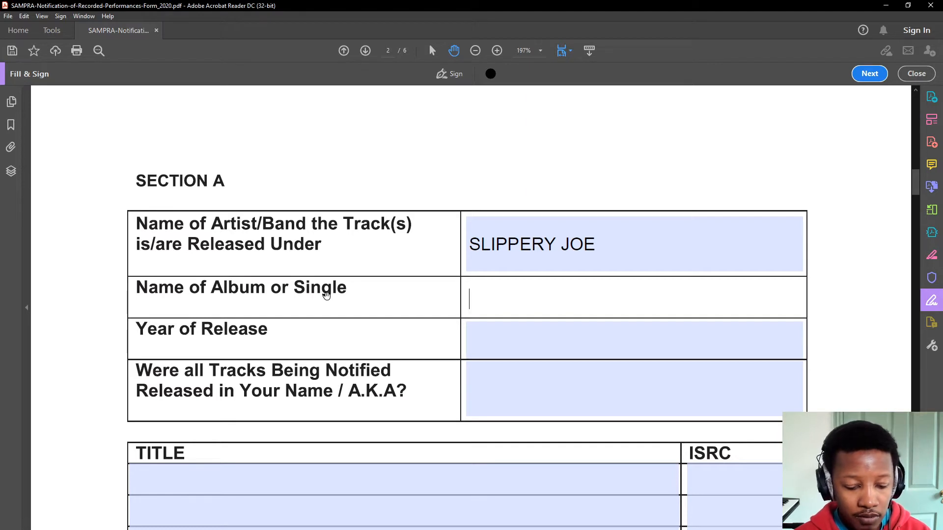
type("7PM SHO")
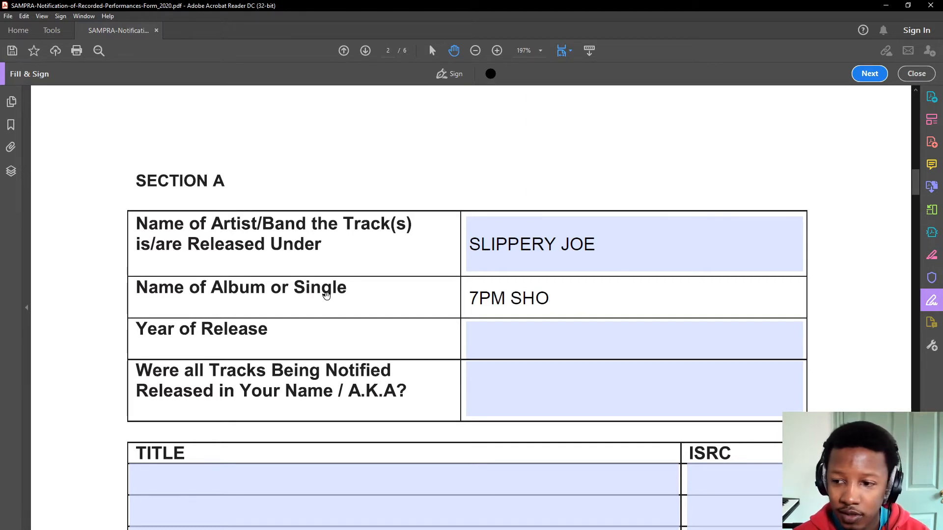
type("WERS")
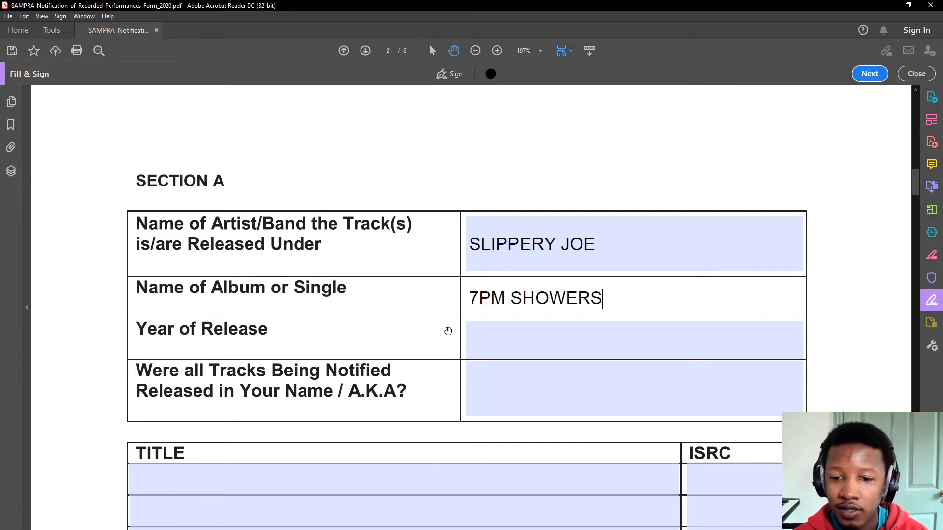
left_click(492, 341)
type("2021")
scroll(155, 400, "down", 1)
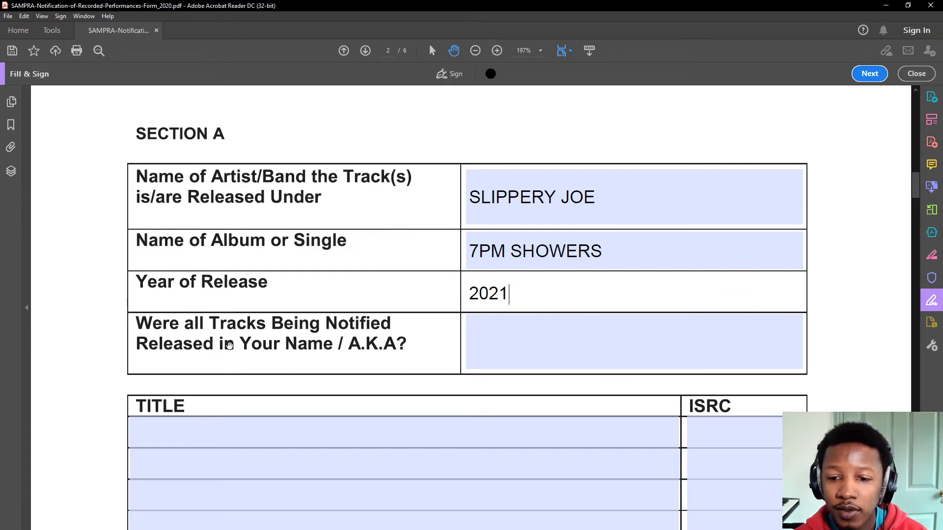
left_click(537, 336)
type("YES")
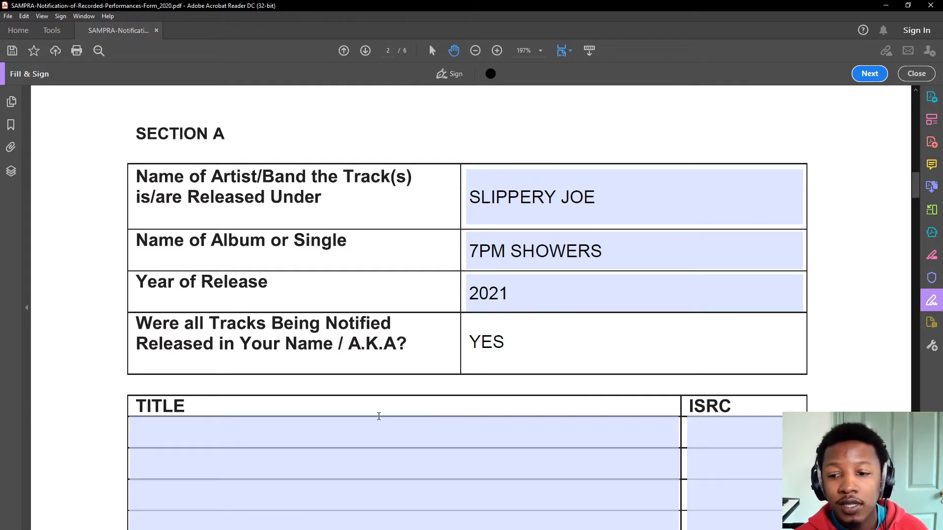
- Enter track titles SLIP N SLIDE, LUX and RINSE OFF in TITLE rows one to three
left_click(303, 432)
scroll(282, 415, "down", 2)
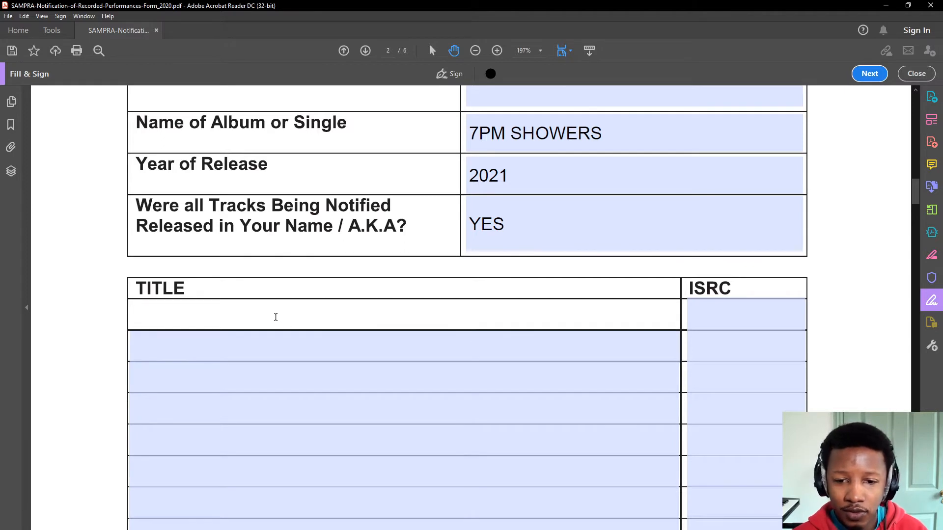
scroll(390, 327, "up", 1)
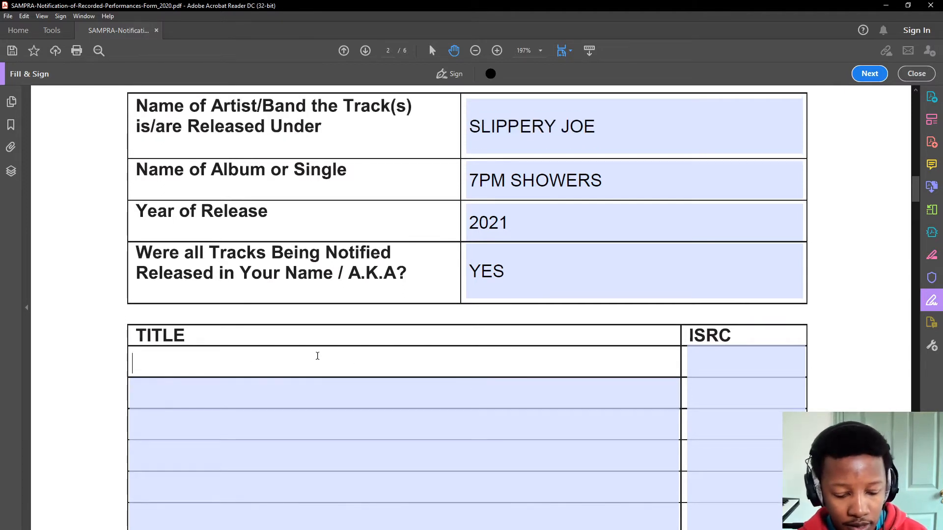
type("SLI")
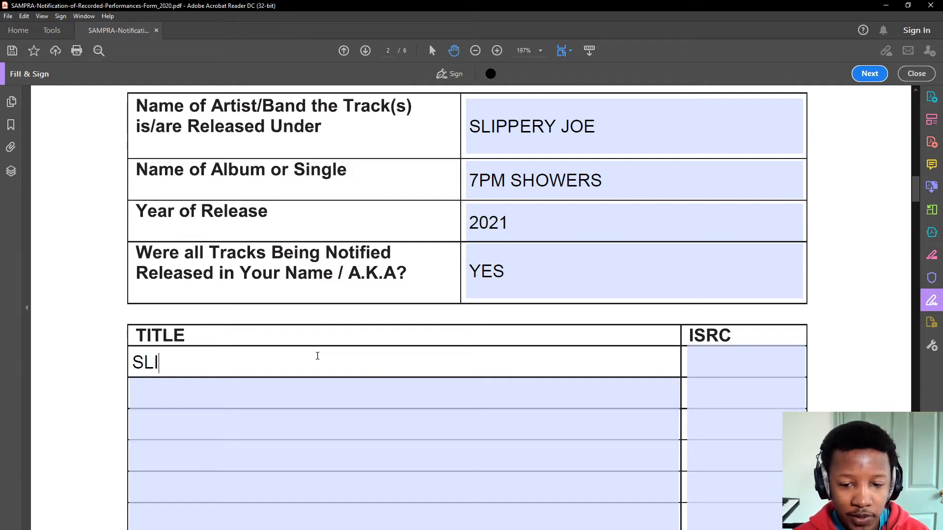
type("P N SLIDE")
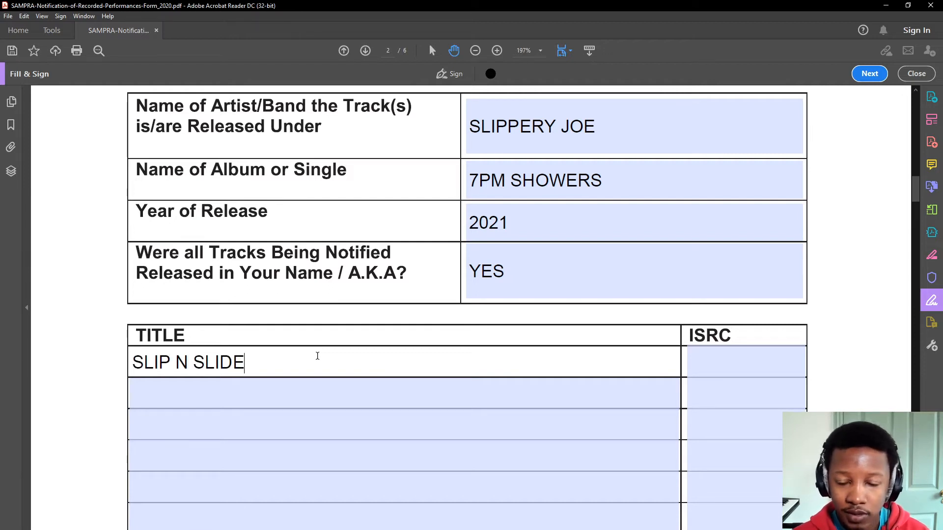
left_click(309, 388)
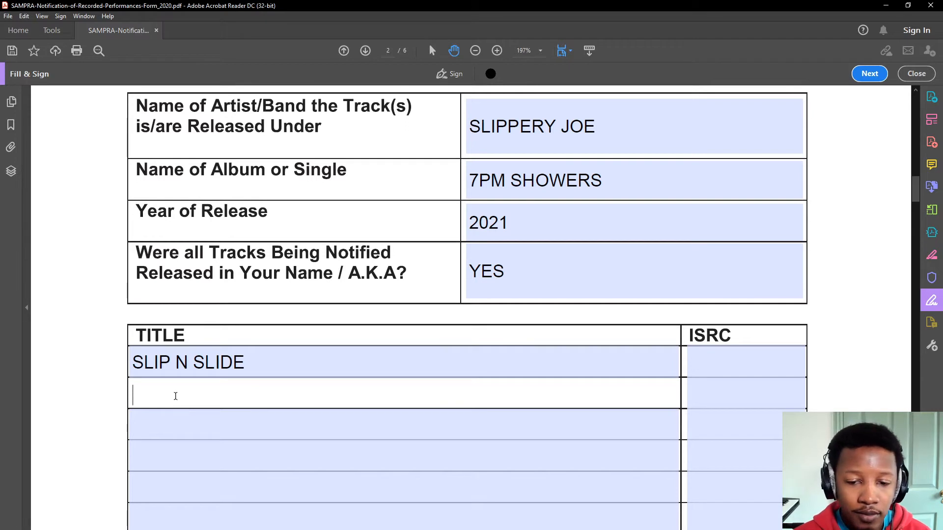
type("LUX")
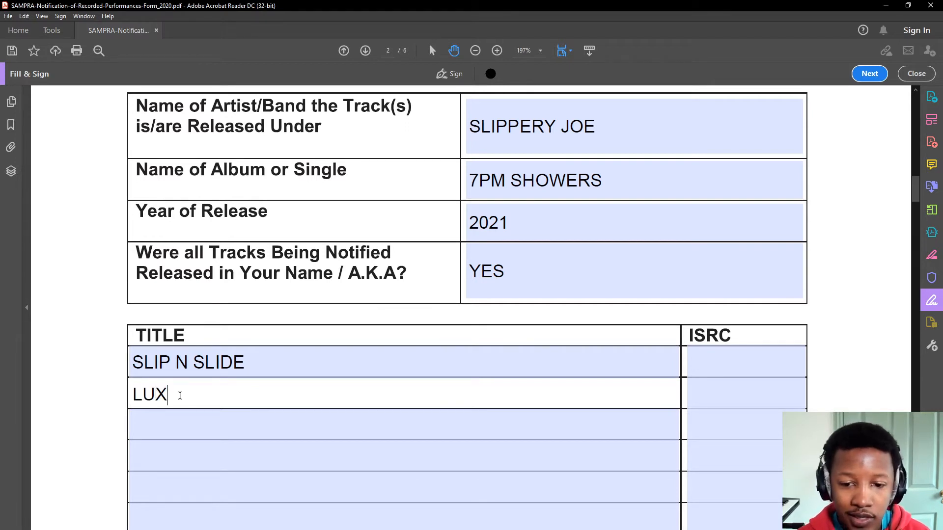
left_click(189, 435)
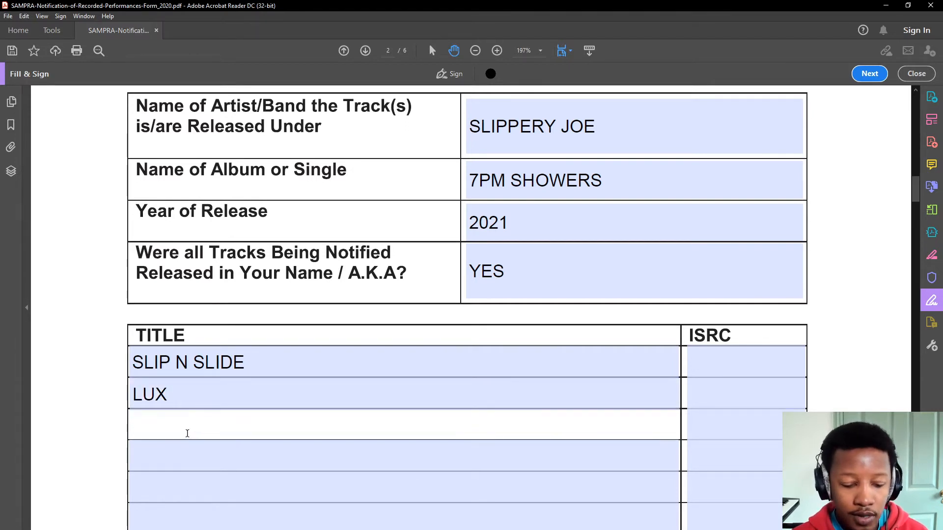
type("RINSE OFF")
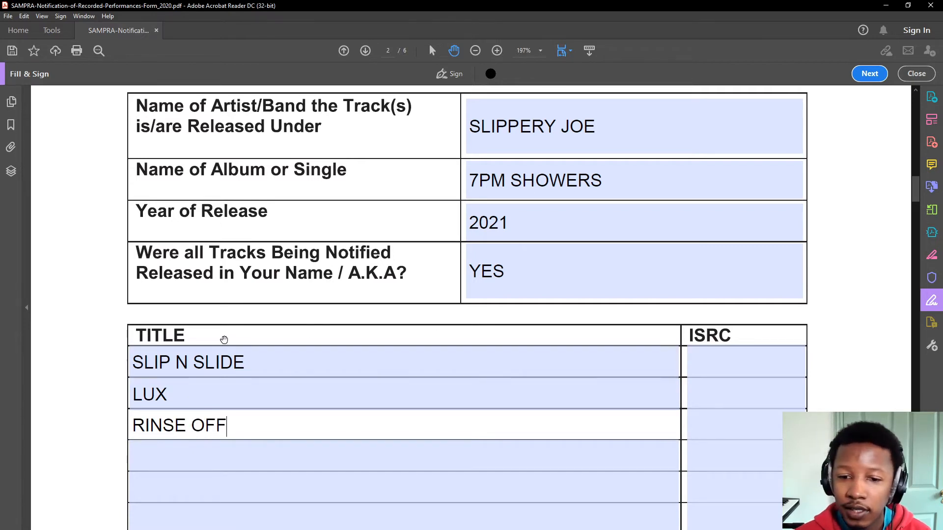
left_click(714, 356)
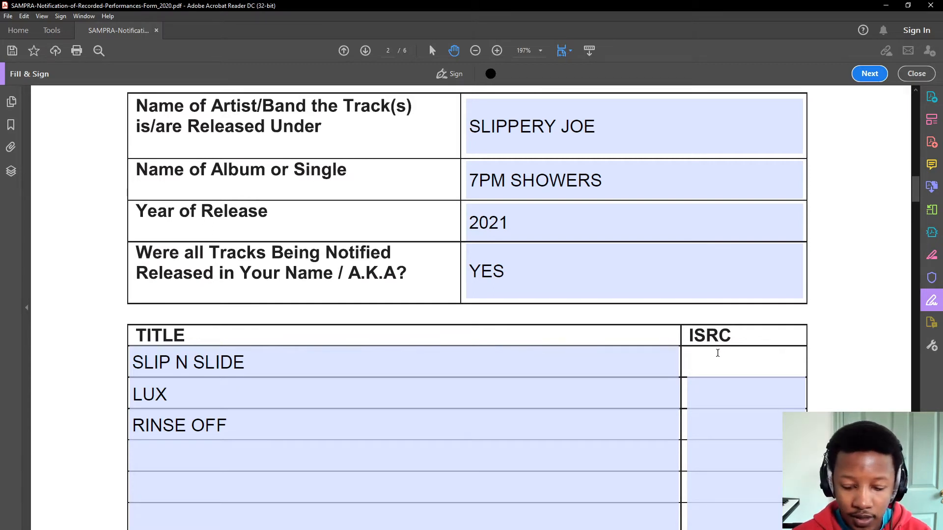
- Enter ISRC code ZAIN42100001 for SLIP N SLIDE
type("ZAIN")
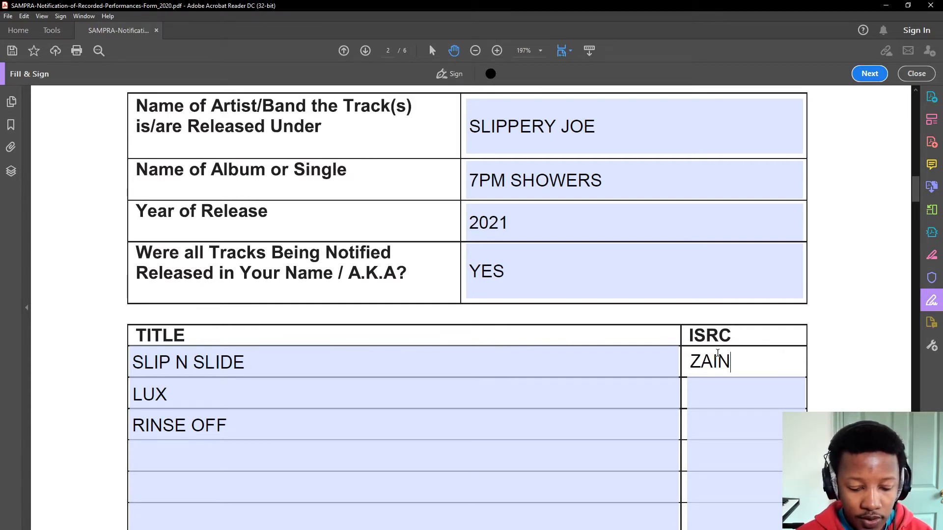
type("421")
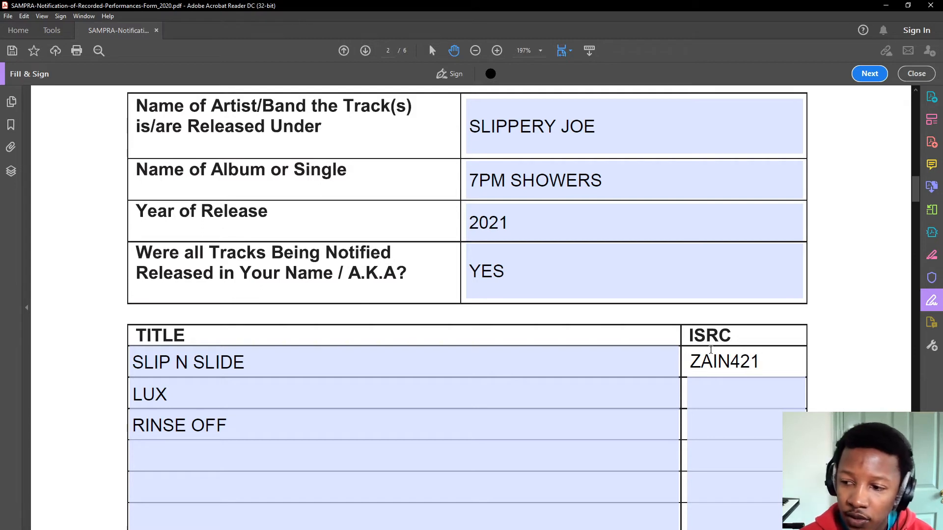
left_click_drag(692, 356, 738, 359)
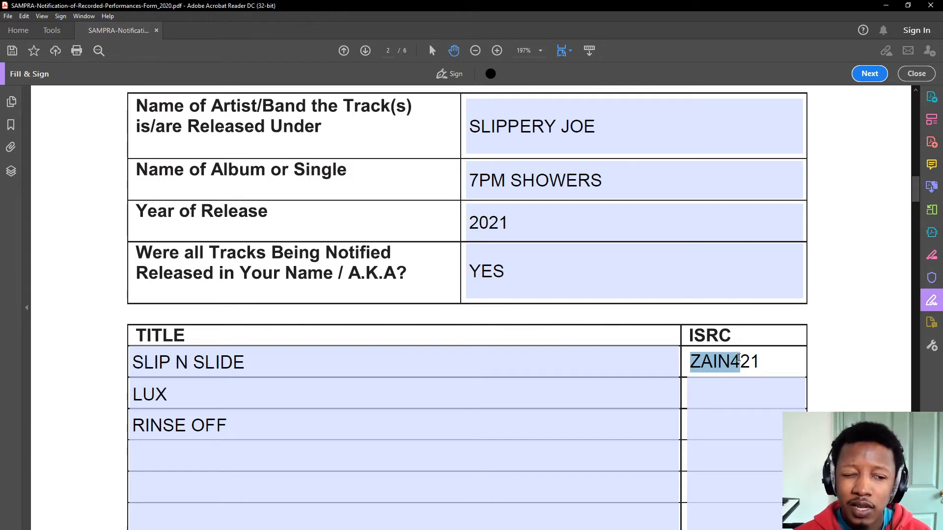
left_click_drag(759, 362, 744, 363)
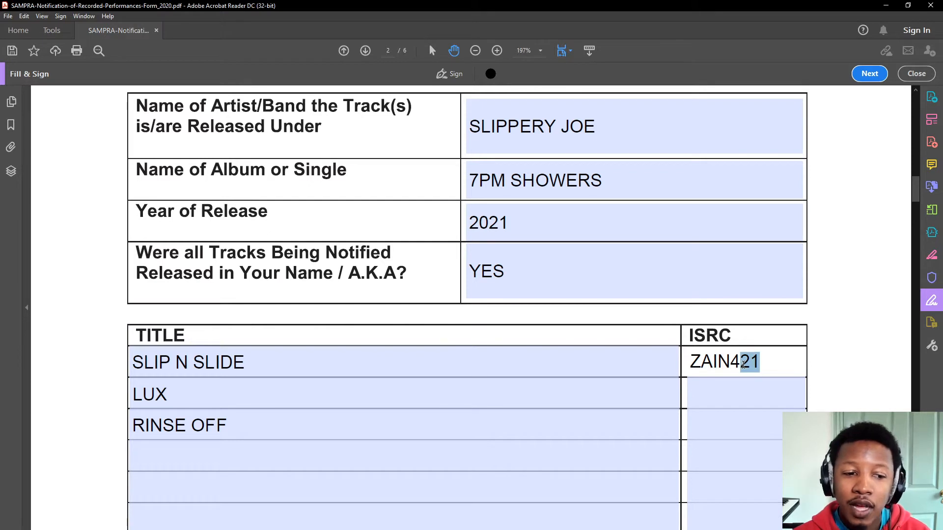
left_click(743, 363)
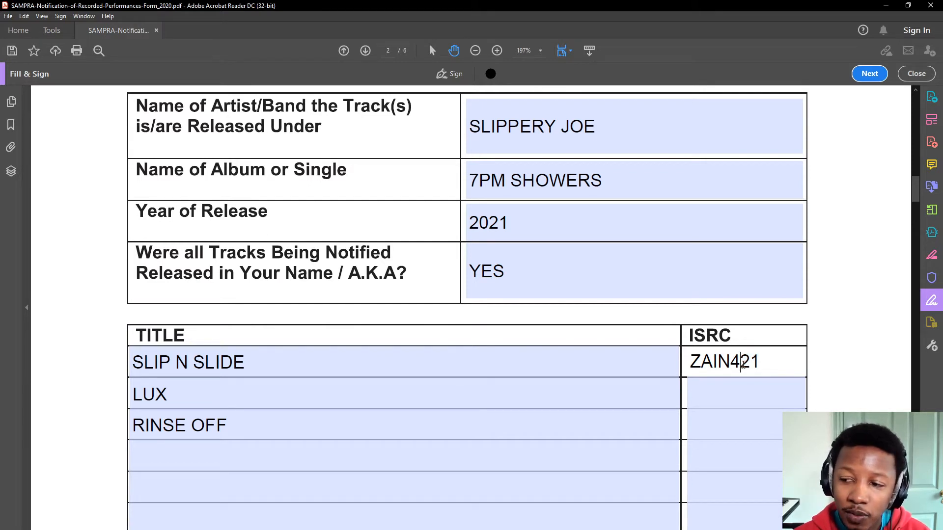
left_click_drag(744, 364, 755, 364)
left_click_drag(690, 363, 714, 361)
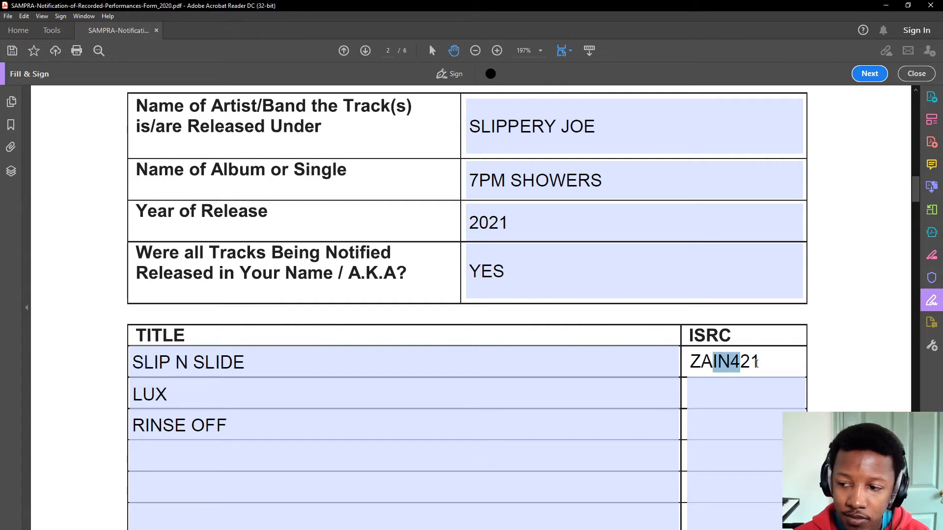
left_click_drag(756, 364, 736, 363)
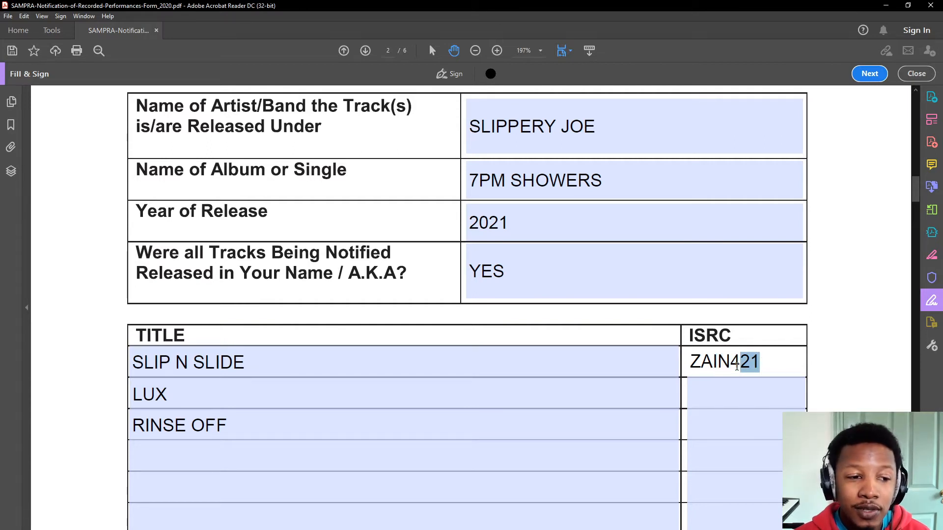
left_click(775, 368)
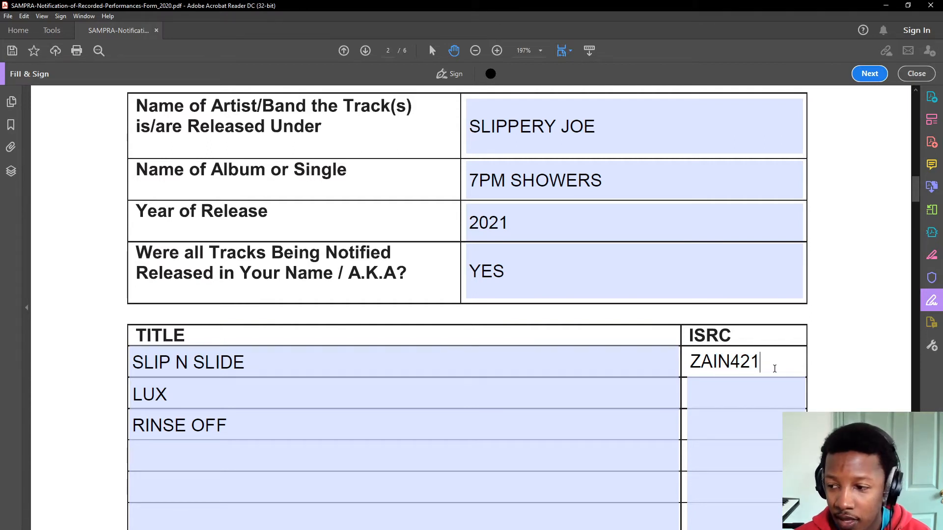
type("00001")
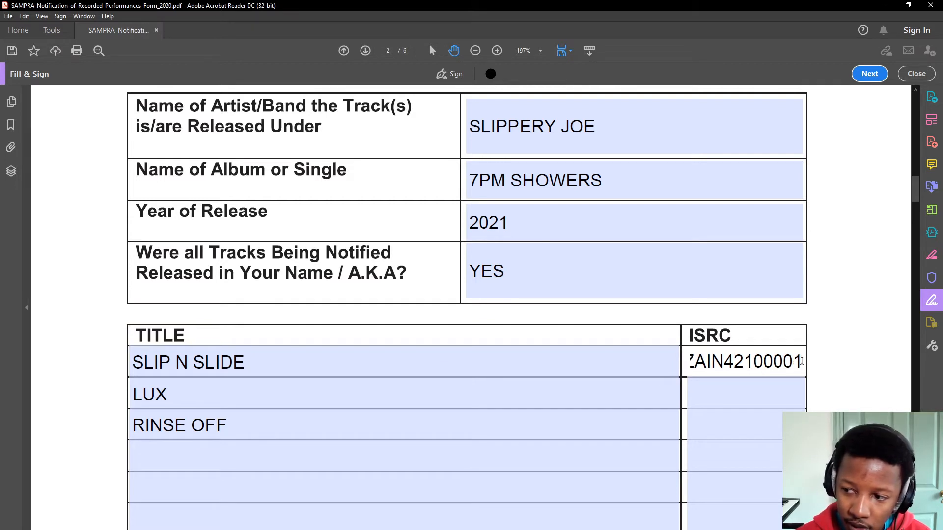
left_click_drag(801, 361, 621, 366)
- Copy that code into the LUX ISRC field, changing its last digit to make ZAIN42100002
left_click(714, 409)
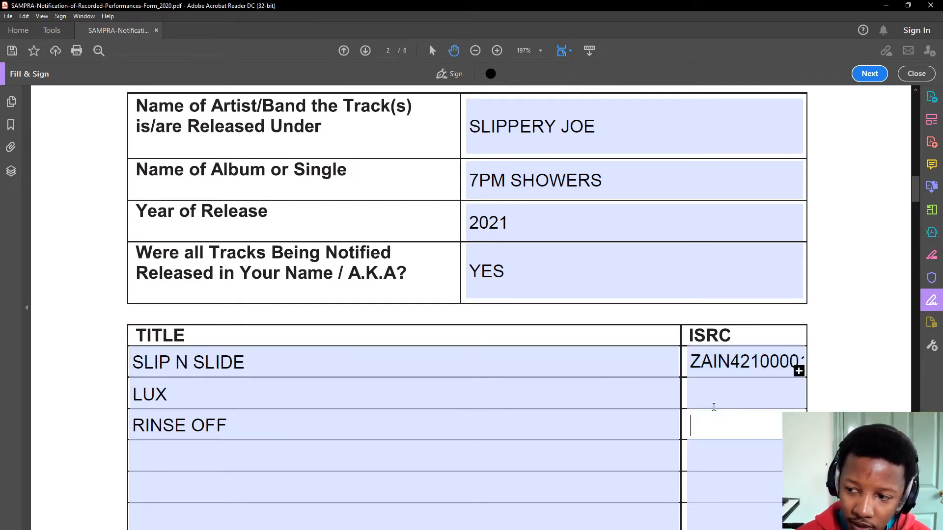
left_click(677, 361)
left_click_drag(693, 360, 822, 354)
key("ctrl+c")
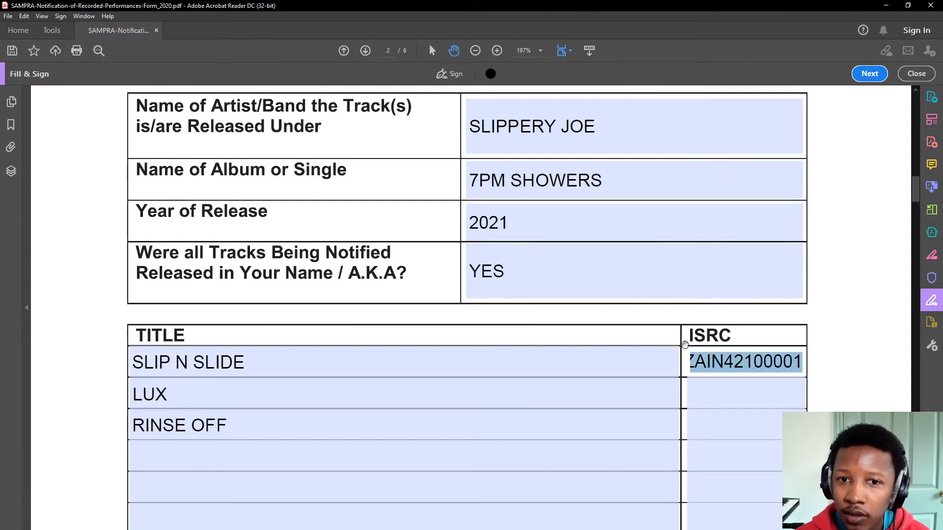
right_click(717, 365)
left_click(830, 314)
left_click(830, 315)
left_click(770, 387)
key("ctrl+v")
key("BackSpace")
type("2")
- Paste the copied ISRC code for RINSE OFF and zoom the page out to 150%
left_click(761, 460)
left_click(753, 433)
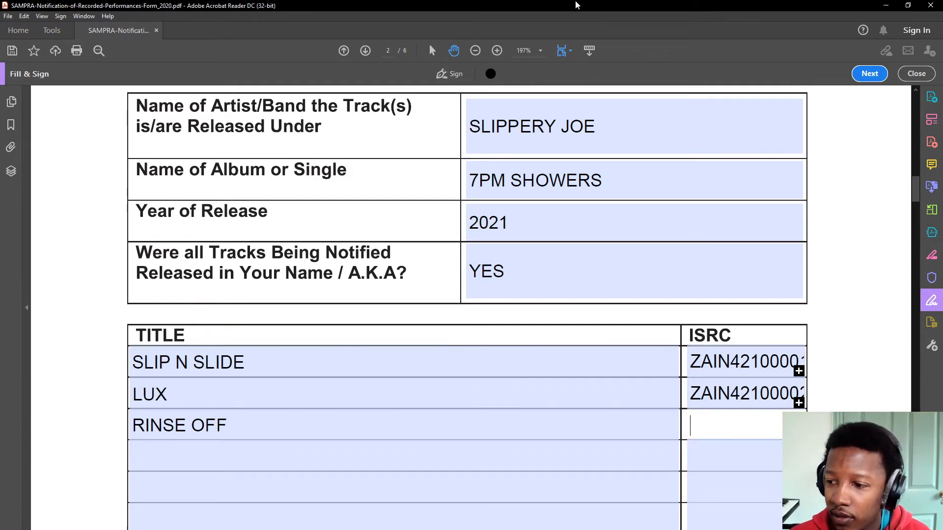
left_click(810, 339)
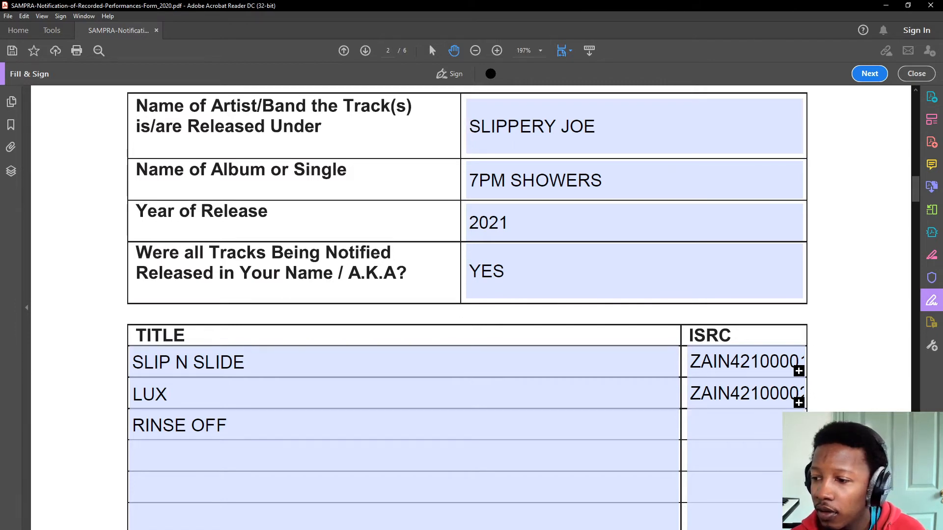
left_click(779, 423)
type("ZAIN42100003")
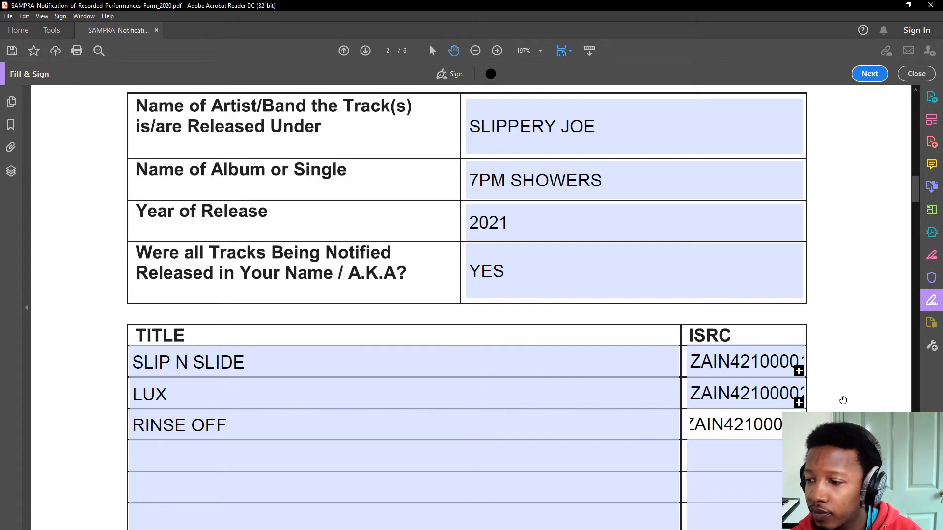
left_click(786, 395)
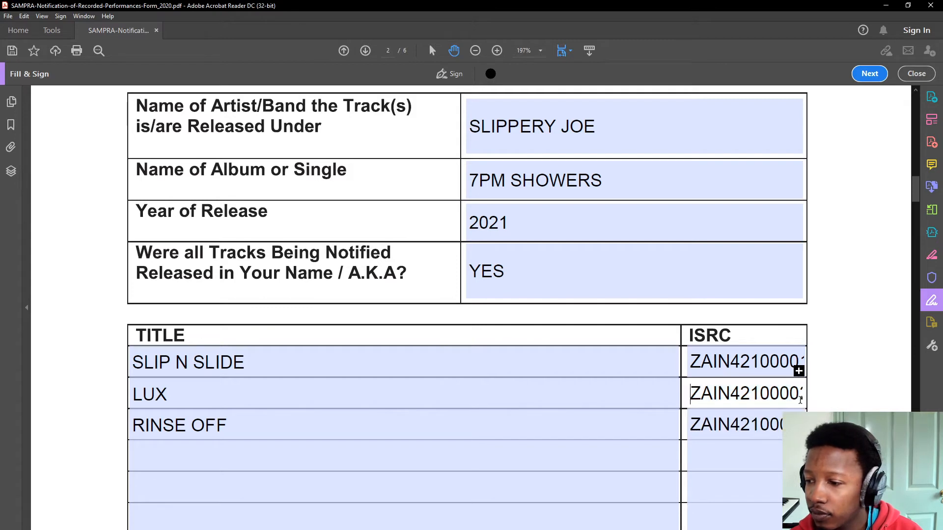
double_click(704, 395)
right_click(774, 396)
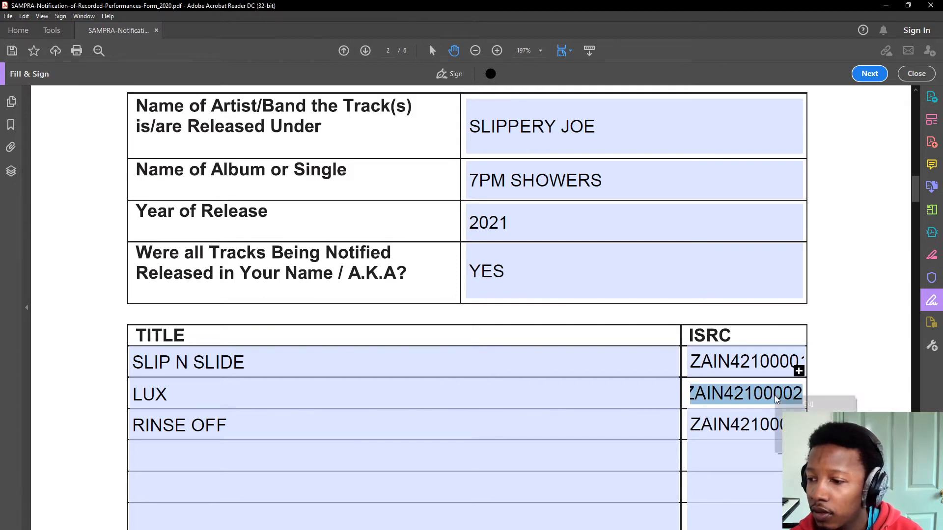
left_click(476, 52)
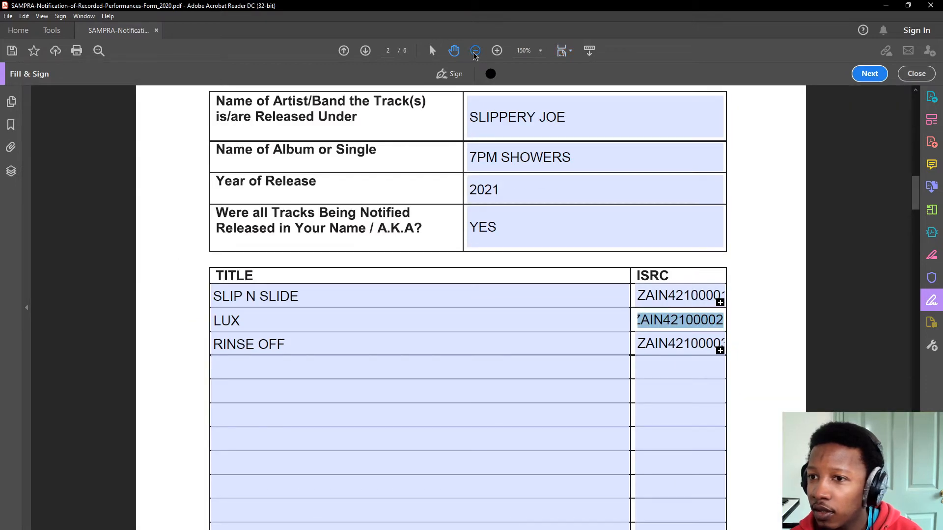
- Deselect the LUX code and delete the SLIP N SLIDE ISRC code
left_click(754, 308)
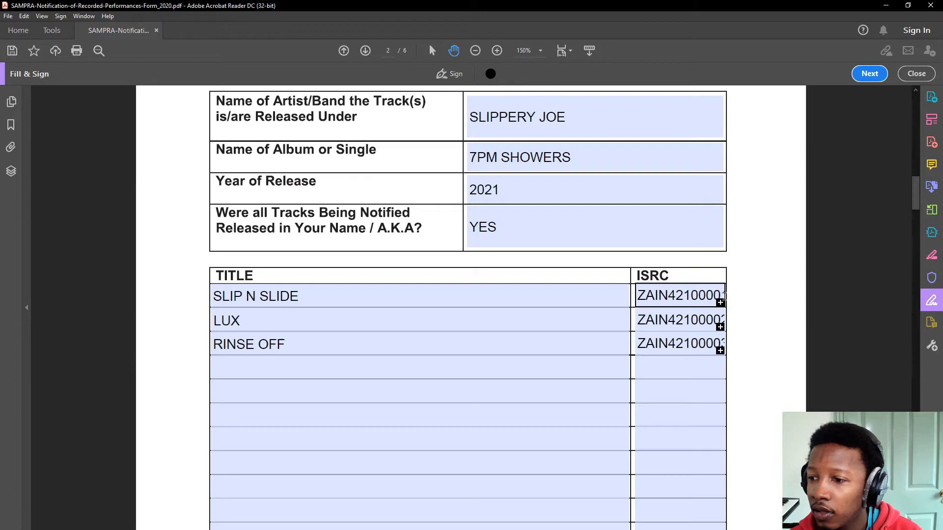
left_click(584, 394)
scroll(451, 371, "down", 3)
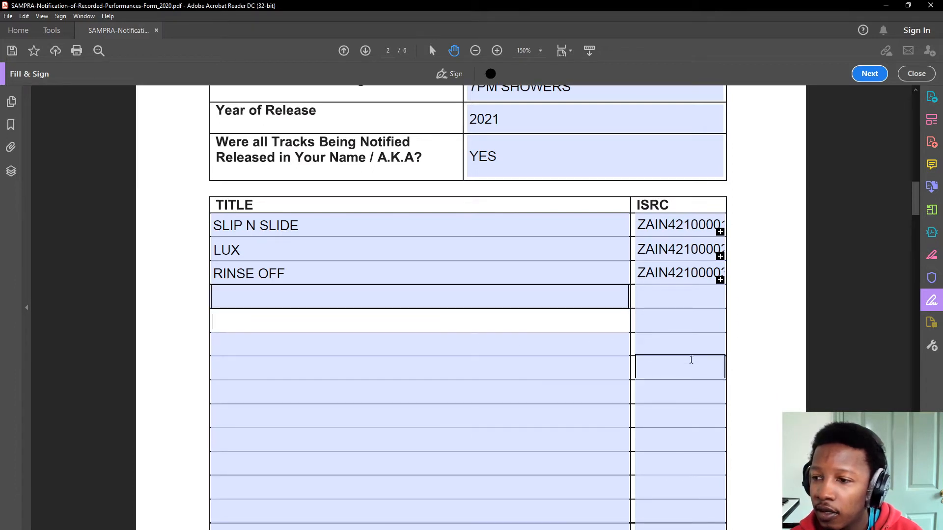
left_click(745, 324)
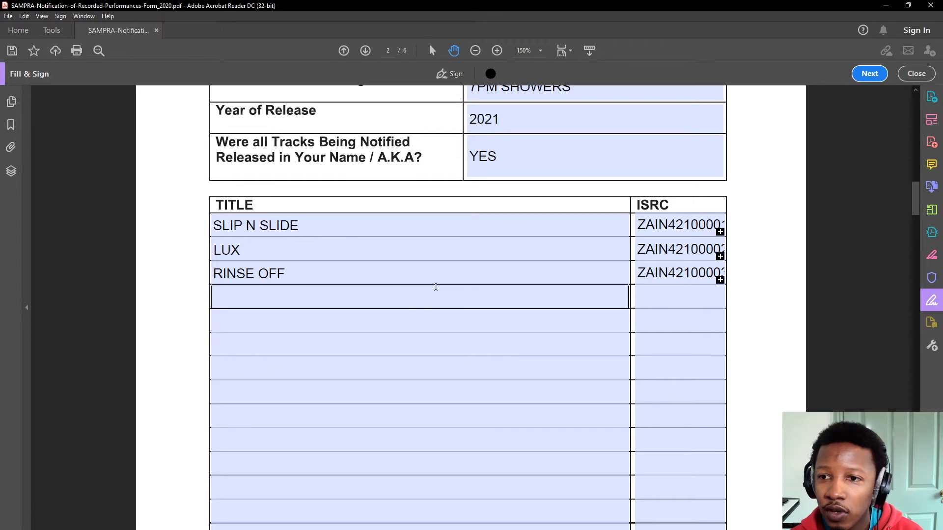
scroll(434, 301, "down", 8)
scroll(422, 337, "up", 4)
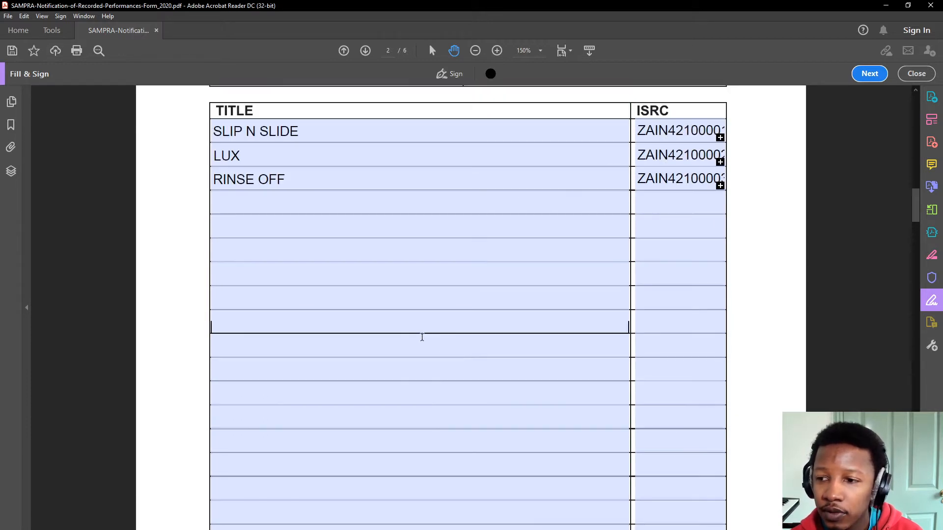
scroll(422, 338, "up", 7)
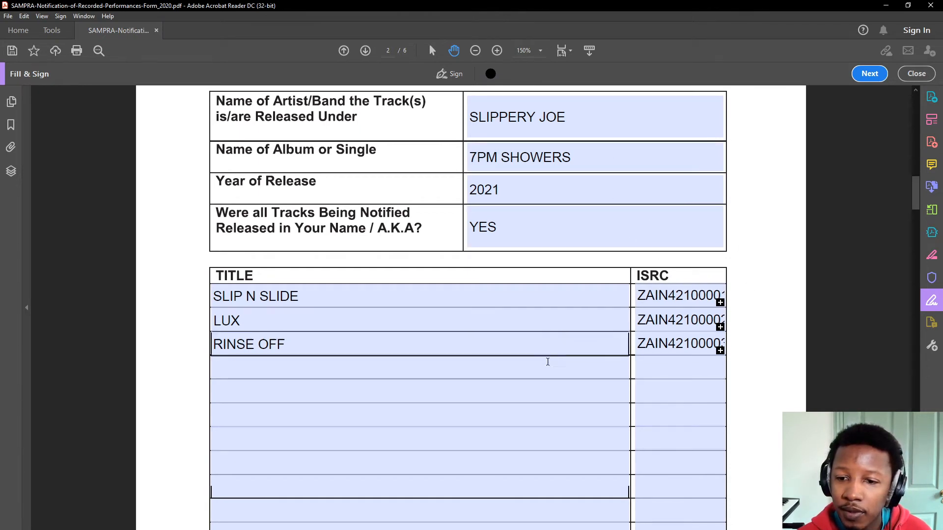
left_click_drag(639, 295, 655, 295)
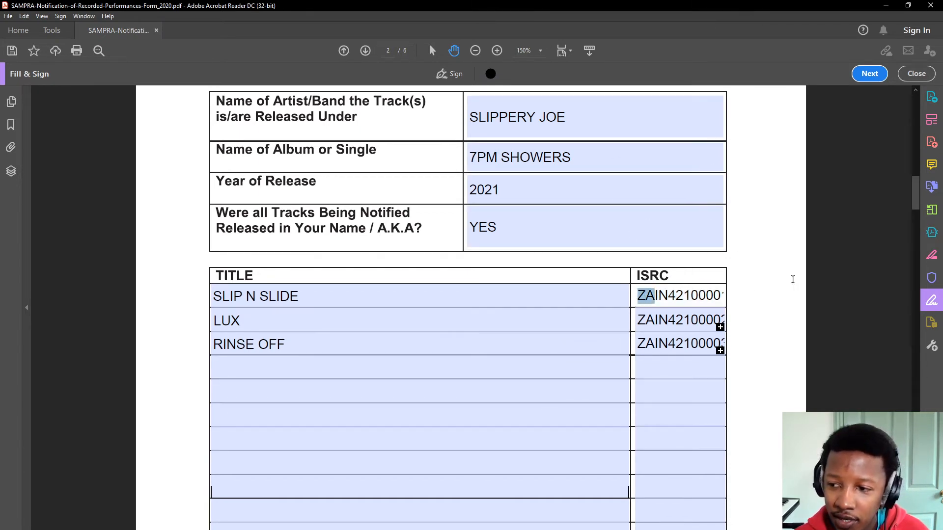
key("Delete")
key("Delete")
key("Delete")
key("Delete")
key("Delete")
key("Delete")
key("Delete")
key("Delete")
key("Delete")
key("Delete")
key("Delete")
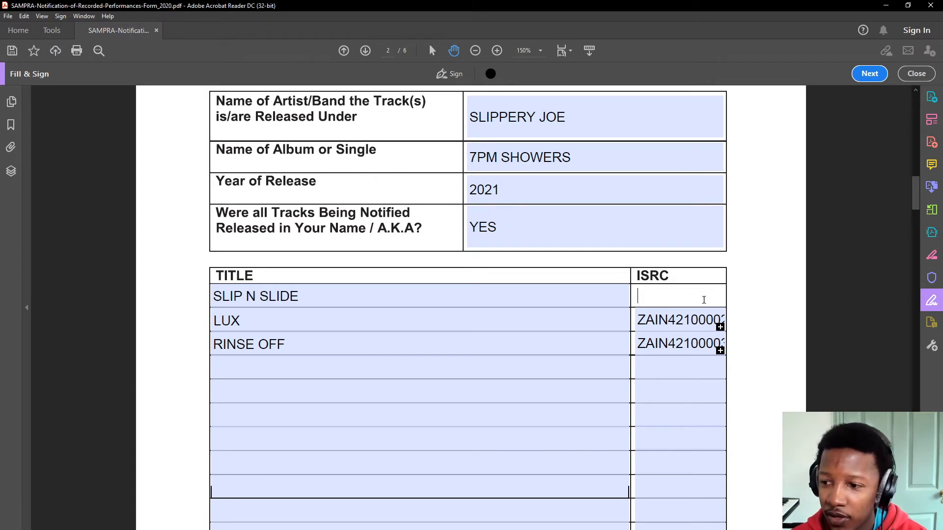
- Delete the LUX and RINSE OFF ISRC codes
left_click_drag(647, 320, 771, 340)
key("Delete")
key("BackSpace")
key("Delete")
key("Delete")
key("Delete")
key("Delete")
key("Delete")
key("Delete")
key("Delete")
left_click(653, 343)
key("Delete")
key("BackSpace")
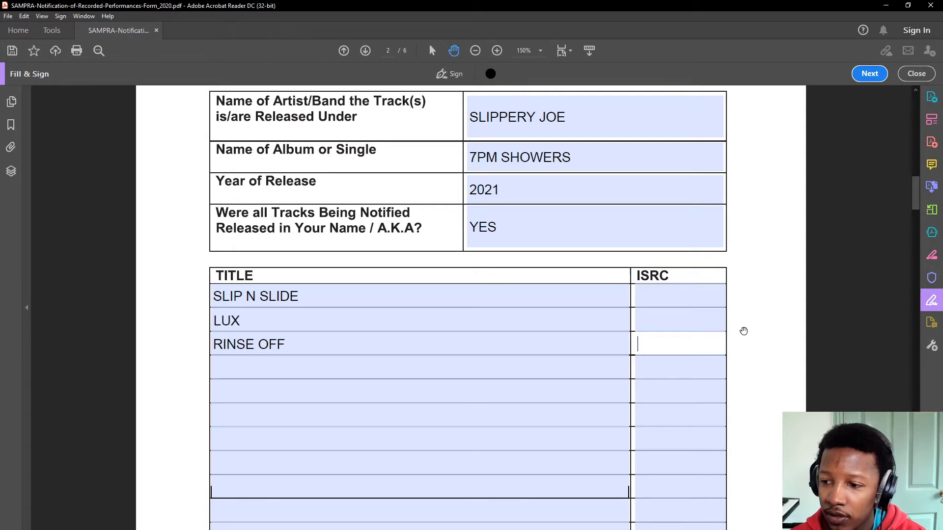
left_click(744, 330)
- Scroll down to the empty Section B performers table on page 4
scroll(745, 333, "down", 3)
scroll(745, 333, "down", 10)
scroll(506, 311, "up", 5)
scroll(503, 294, "up", 10)
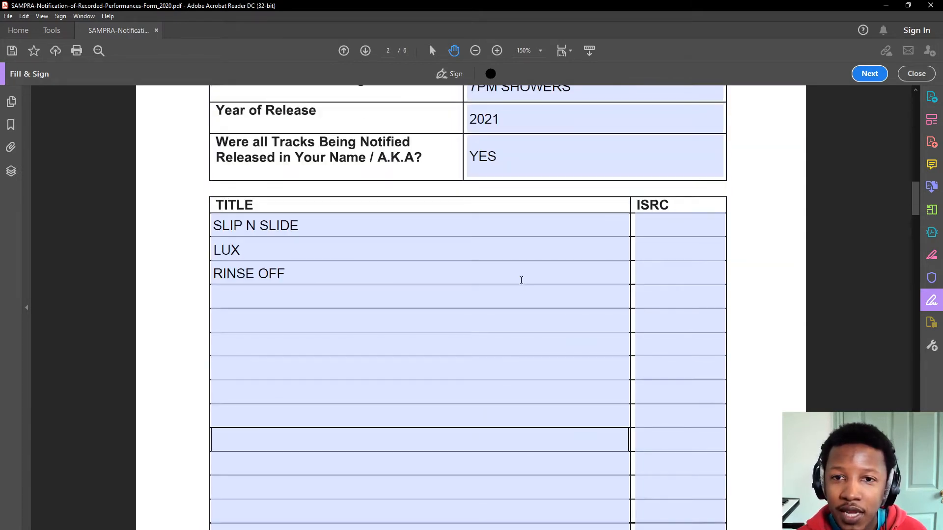
scroll(526, 280, "down", 2)
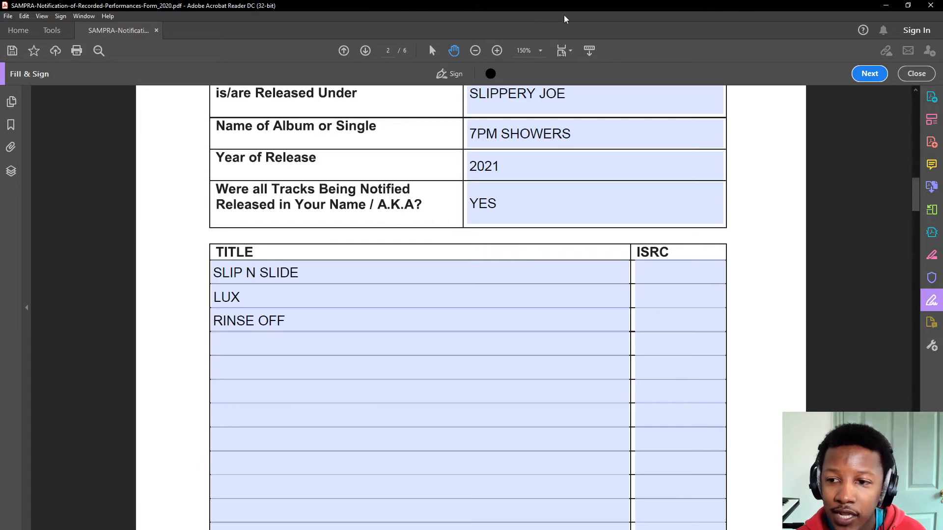
scroll(486, 344, "down", 10)
scroll(493, 338, "down", 15)
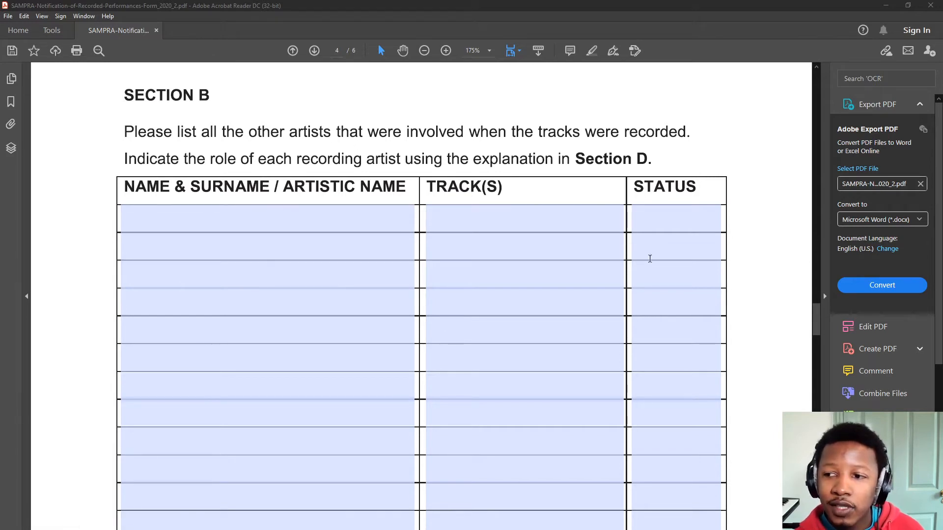
- Check the first two Section B name rows and third TRACK(S) field, then bring up the File menu
left_click(8, 17)
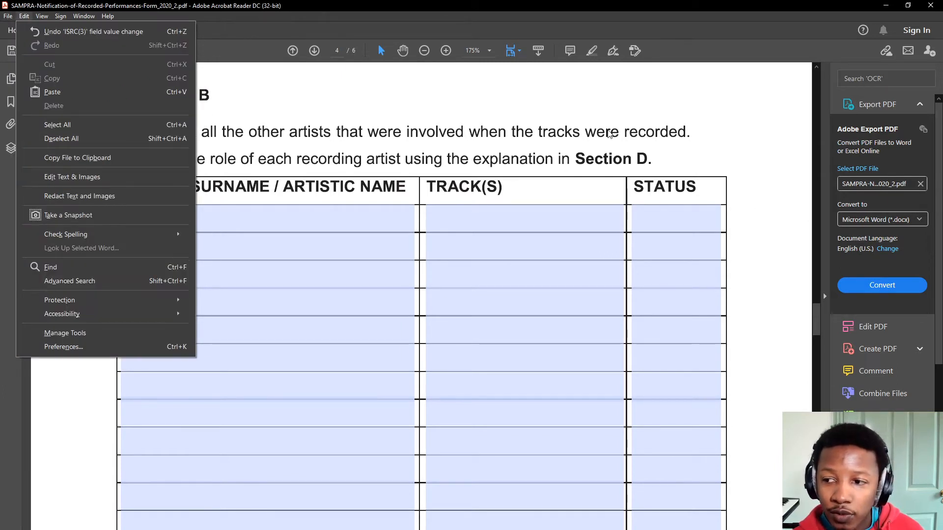
left_click(612, 165)
left_click(492, 271)
left_click(364, 238)
left_click(260, 229)
left_click(257, 233)
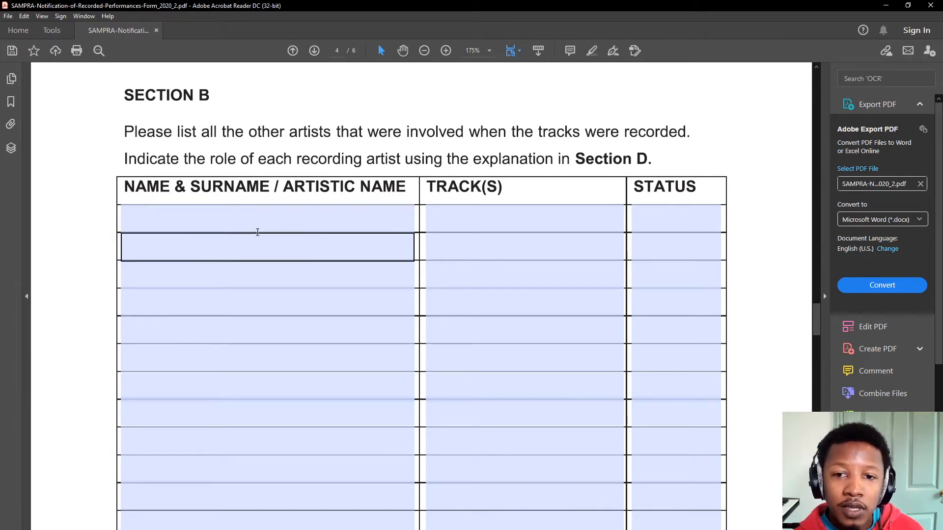
left_click(255, 222)
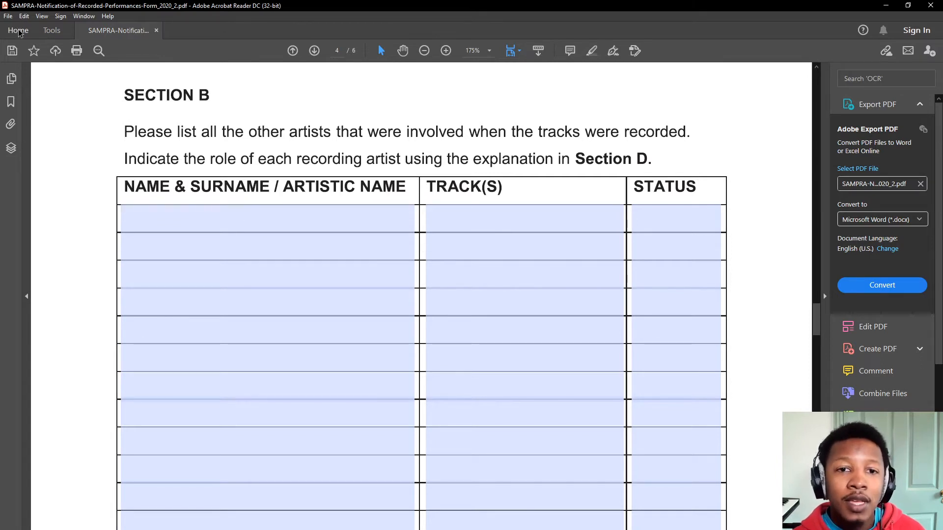
left_click(8, 17)
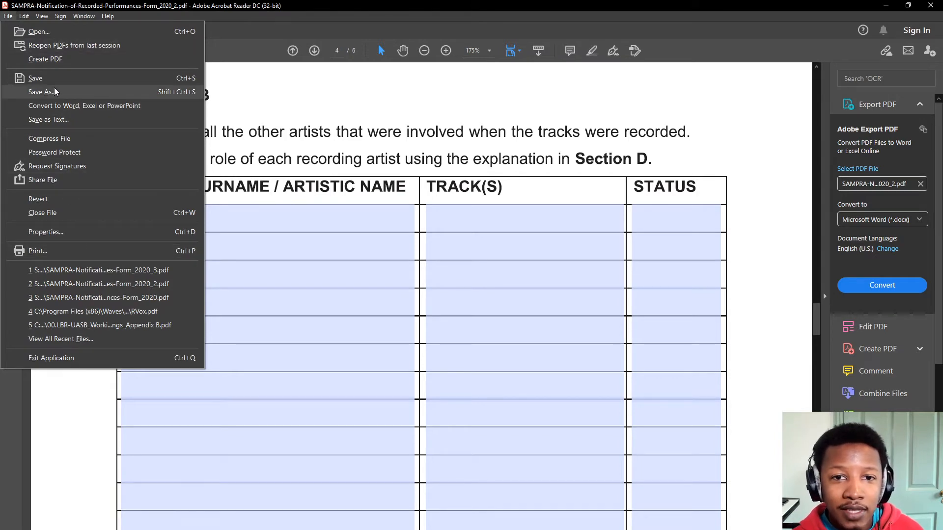
- Print the form with Microsoft Print to PDF, replacing SAMPRA-Notification-of-Recorded-Performances-Form_2020_3.pdf
left_click(55, 250)
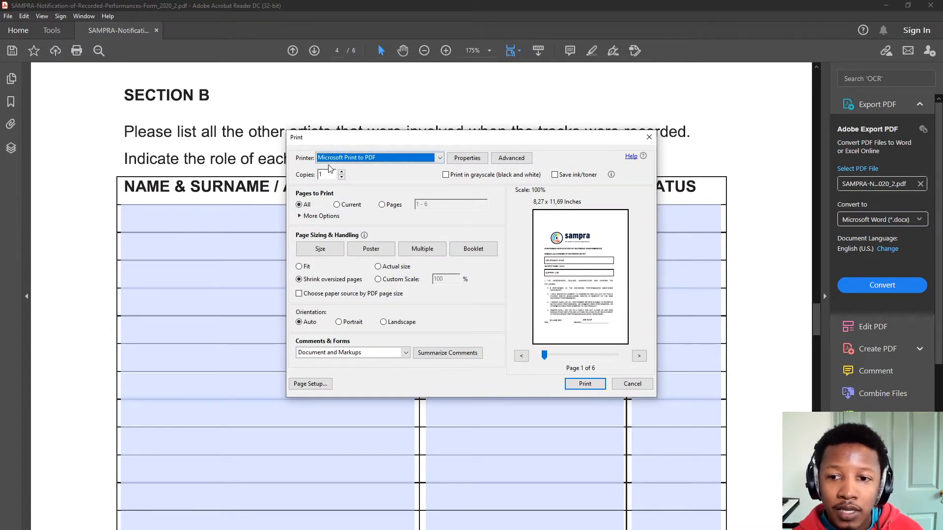
left_click(361, 159)
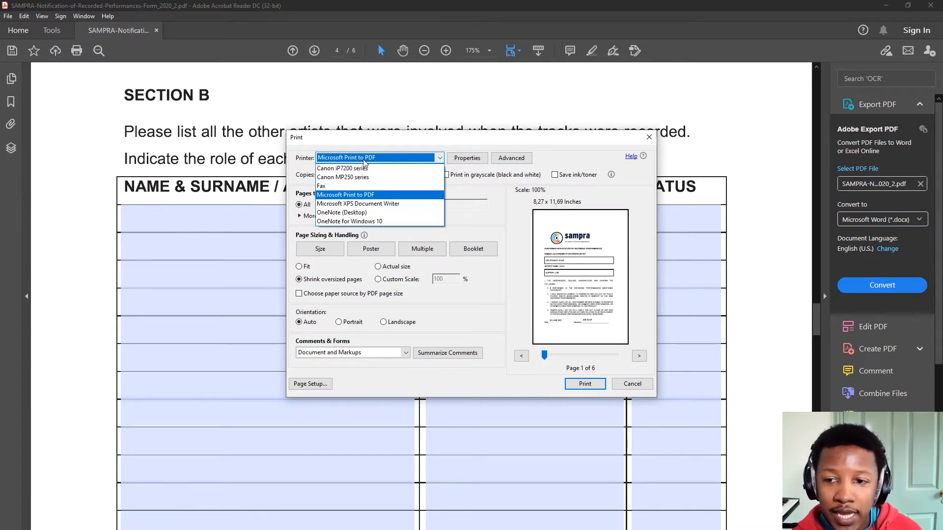
left_click(361, 195)
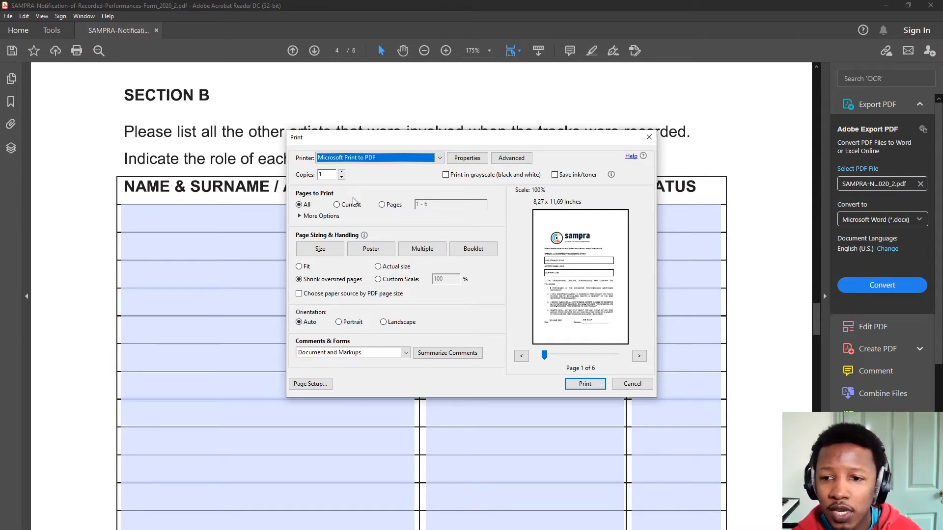
left_click(446, 175)
left_click(447, 176)
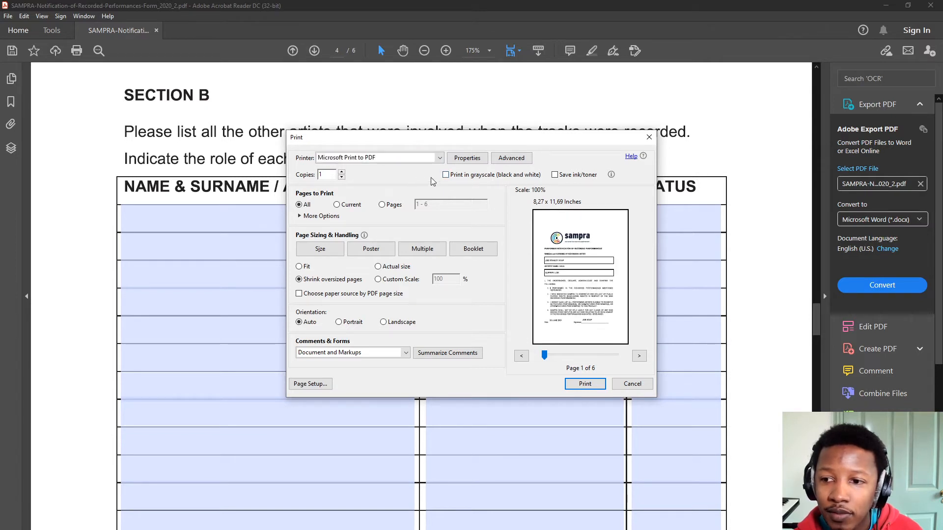
left_click(584, 384)
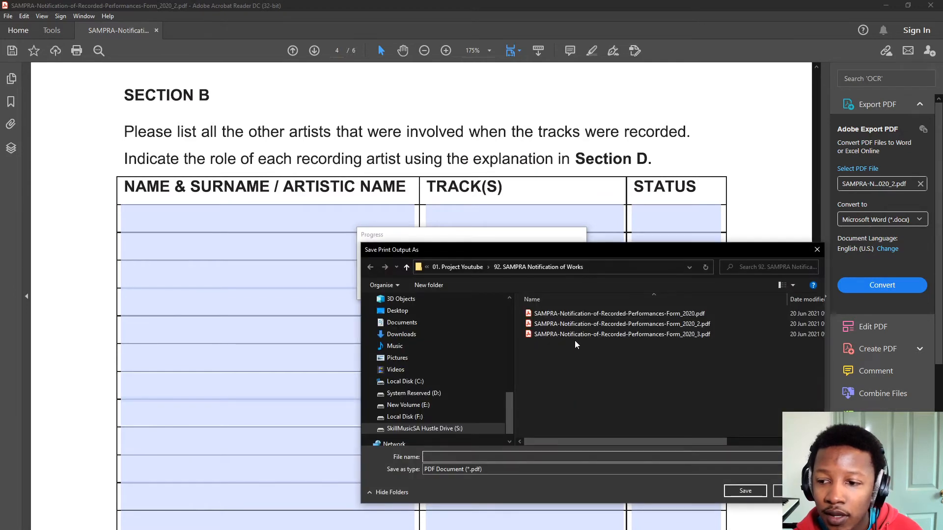
left_click(576, 338)
left_click(745, 492)
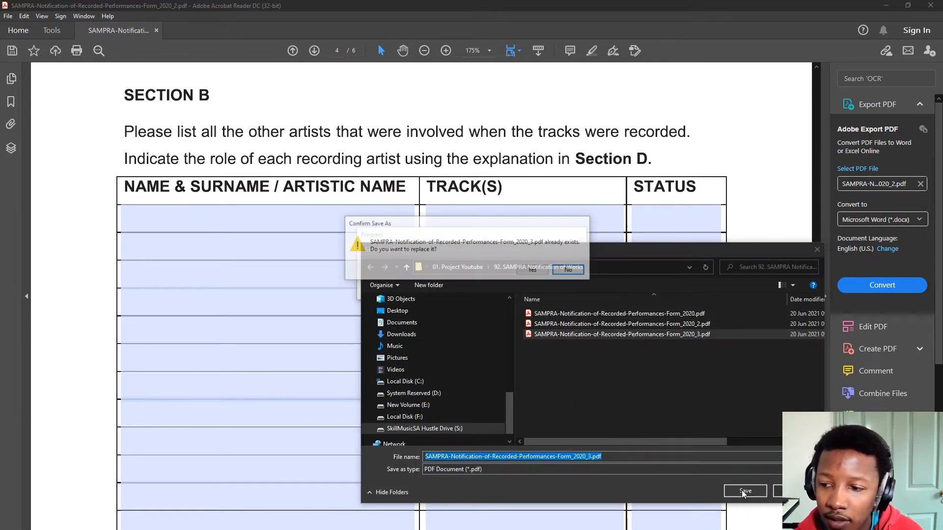
left_click(540, 271)
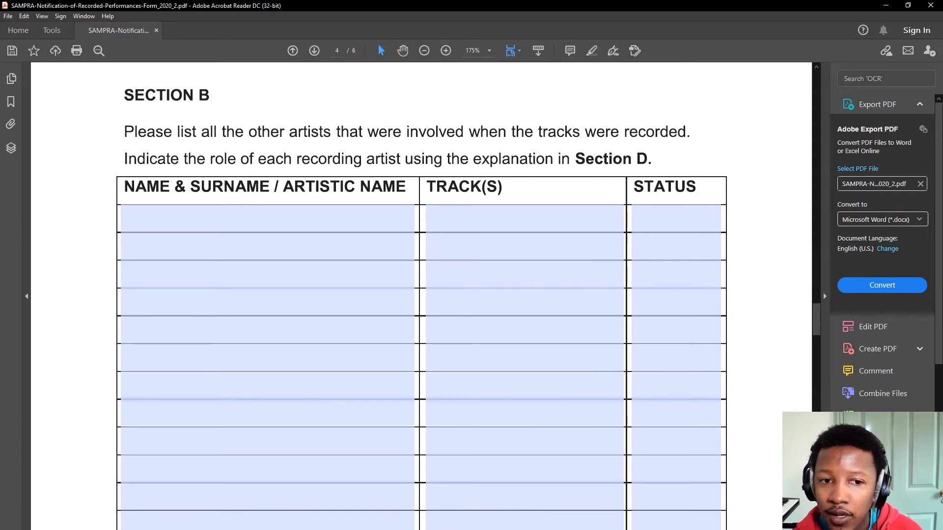
- Open the newly printed Form_2020_3.pdf from its folder
key("alt+Tab")
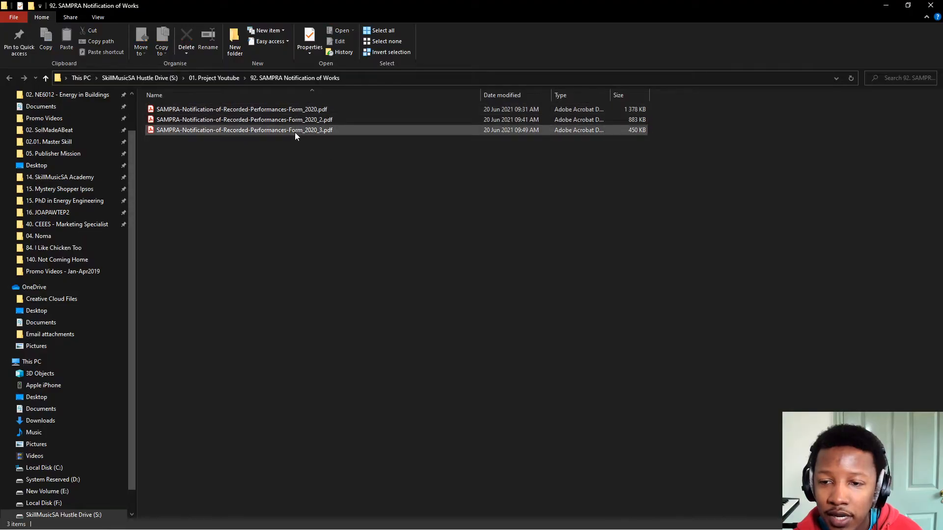
double_click(294, 131)
scroll(205, 143, "down", 5)
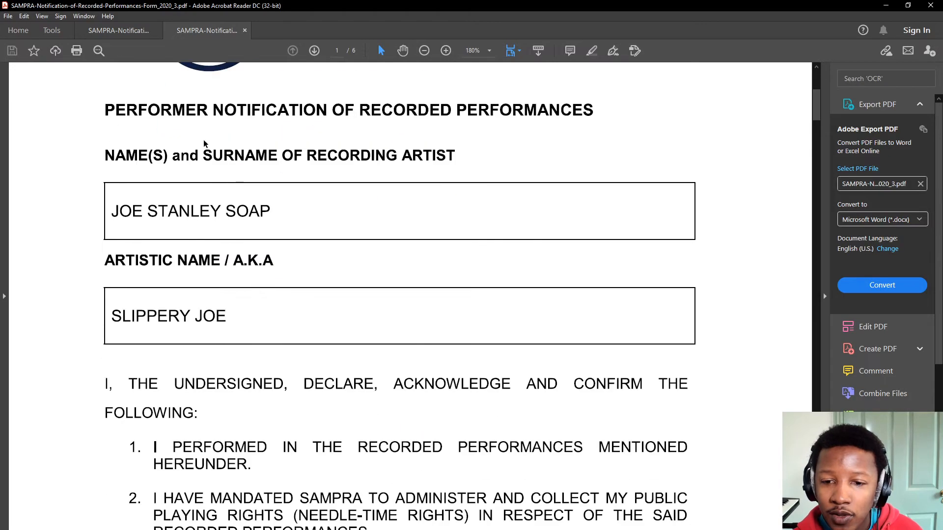
- Scroll to page 2's Section A track table and activate Fill & Sign on the _3 copy
scroll(285, 220, "down", 15)
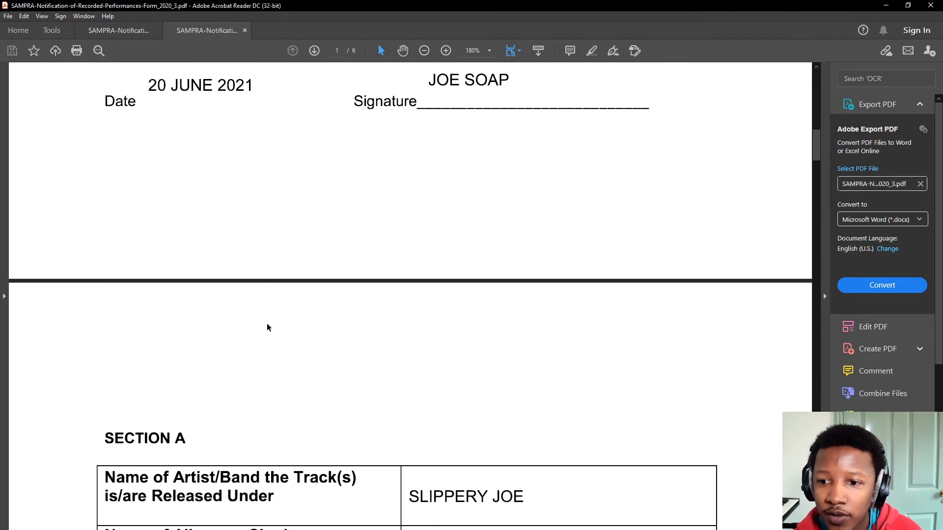
scroll(265, 337, "down", 5)
scroll(261, 331, "up", 5)
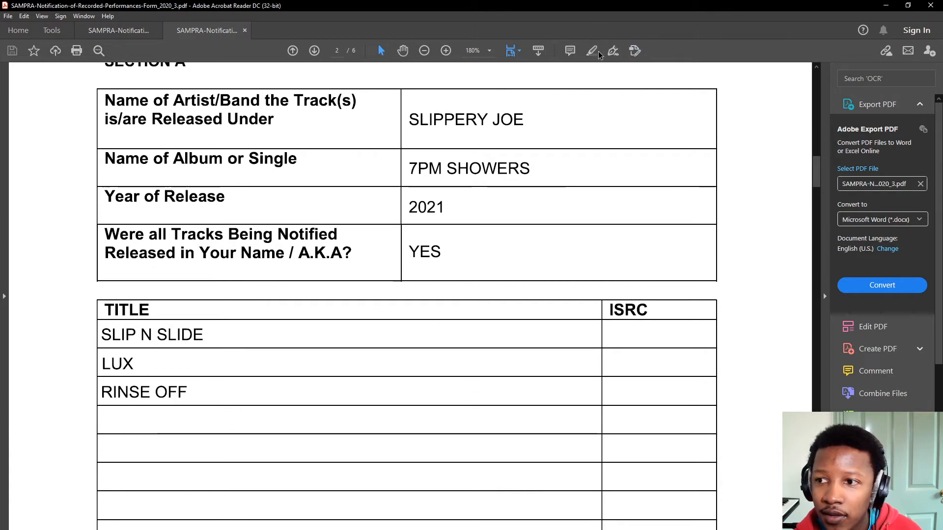
left_click(610, 52)
left_click(521, 74)
scroll(617, 243, "down", 4)
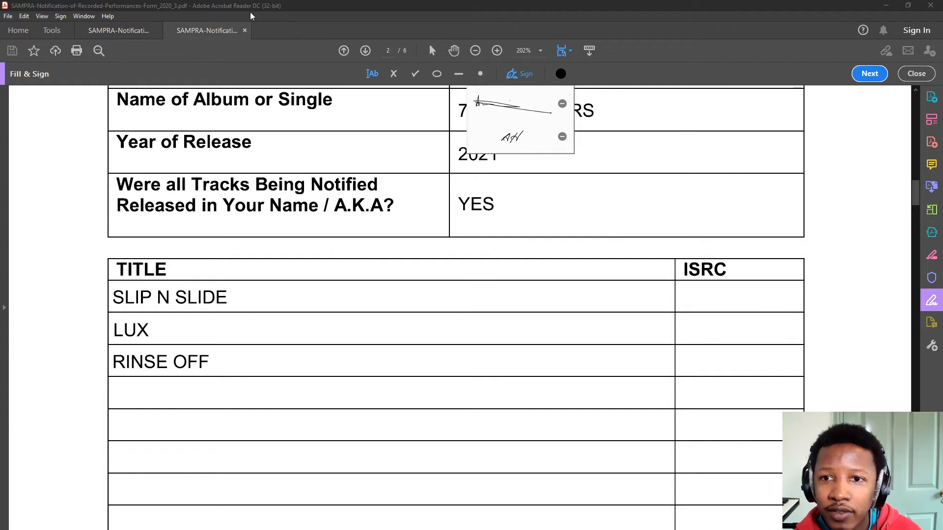
- Enter ISRC code ZAIN42100001 for SLIP N SLIDE and adjust its text size
left_click(381, 83)
left_click(699, 299)
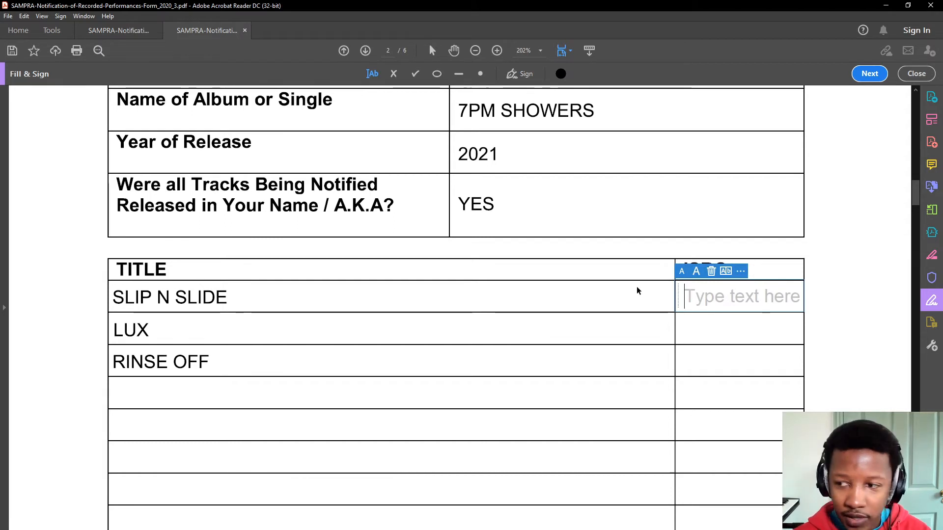
type("ZAIN4")
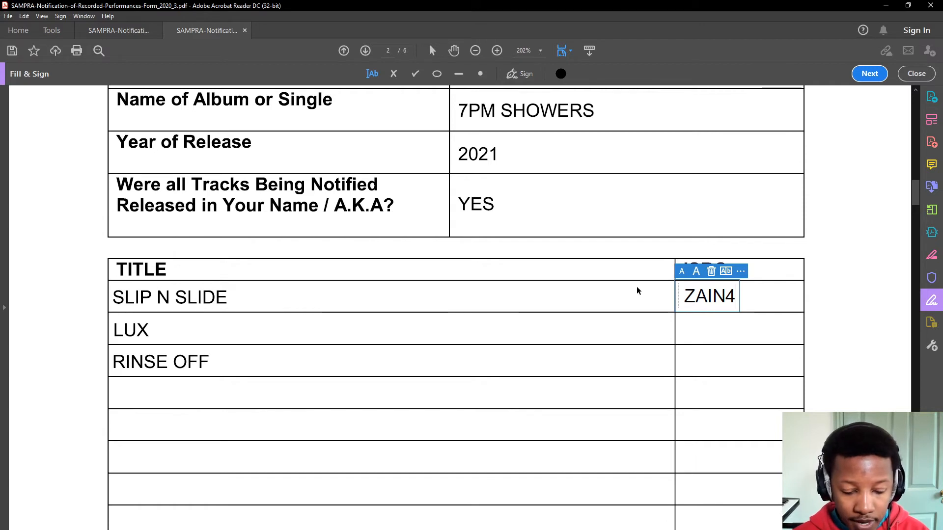
type("21")
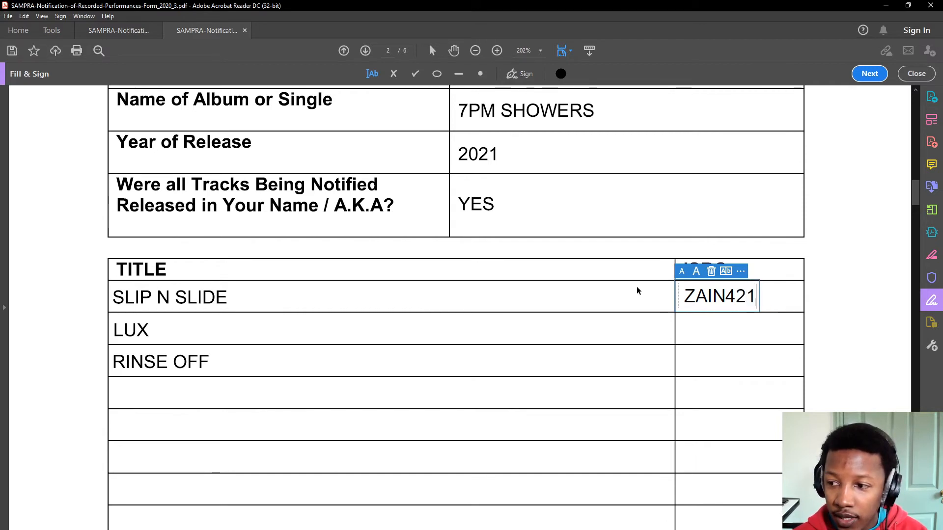
type("00001")
left_click(682, 272)
left_click(682, 273)
left_click(700, 278)
left_click(701, 277)
left_click(679, 275)
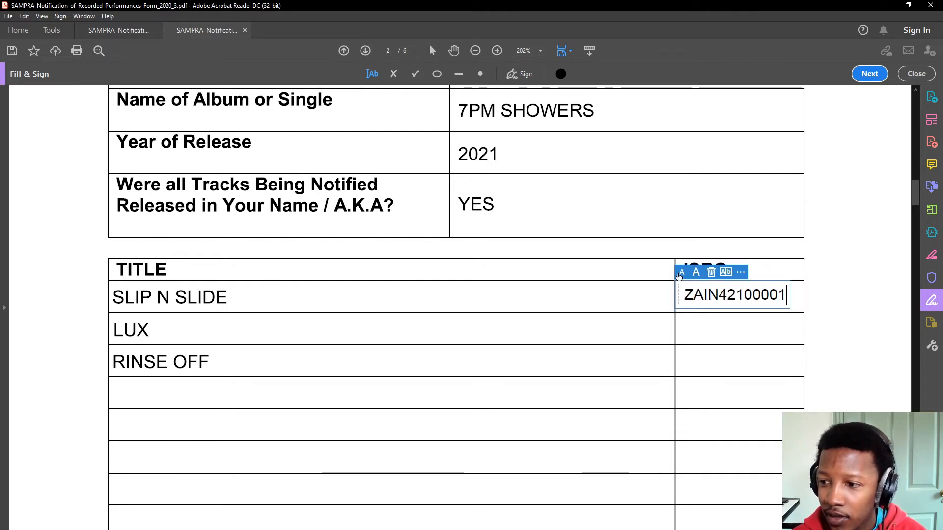
left_click(685, 327)
- Enter ISRC code ZAIN42100002 in LUX's ISRC cell
left_click(690, 333)
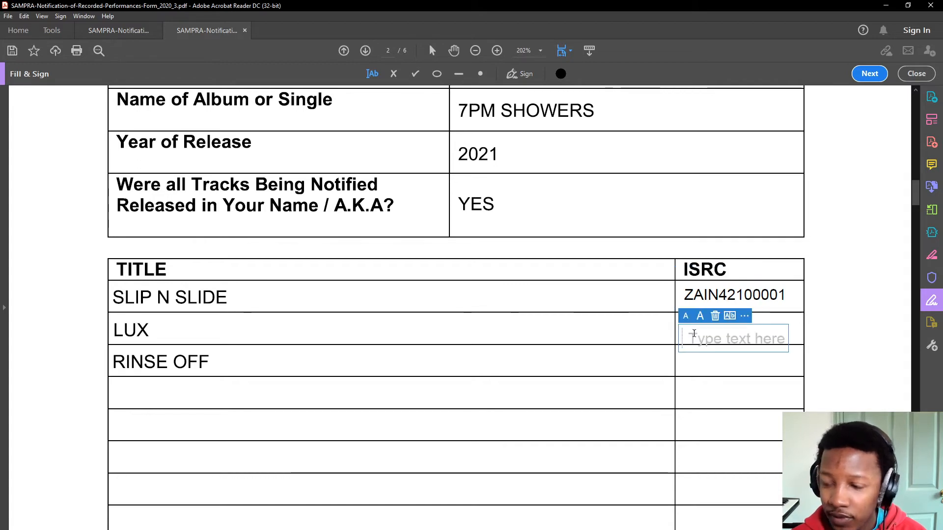
type("ZAIN4")
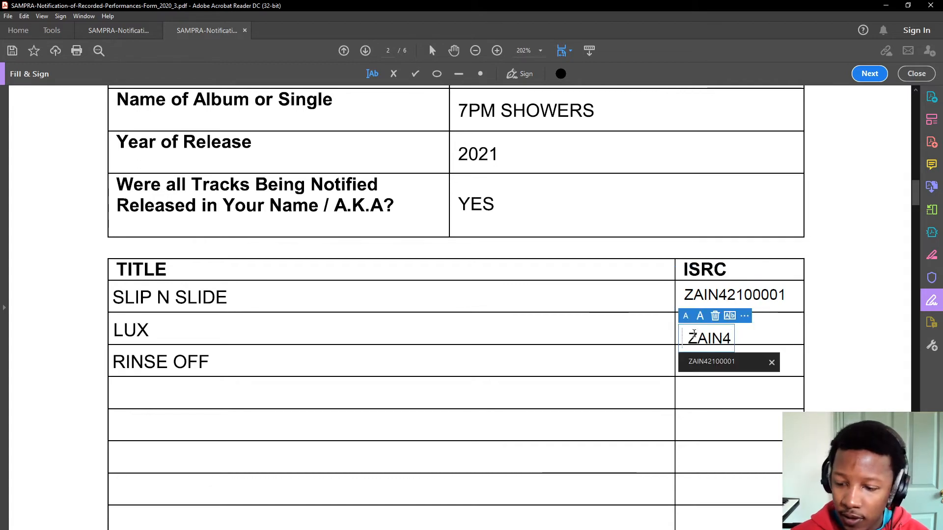
type("00002")
left_click_drag(682, 342, 681, 334)
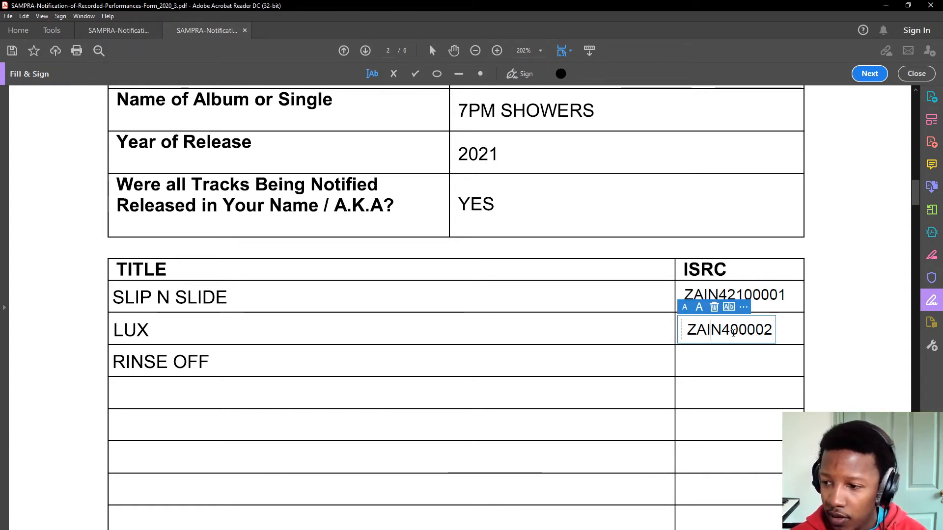
type("21")
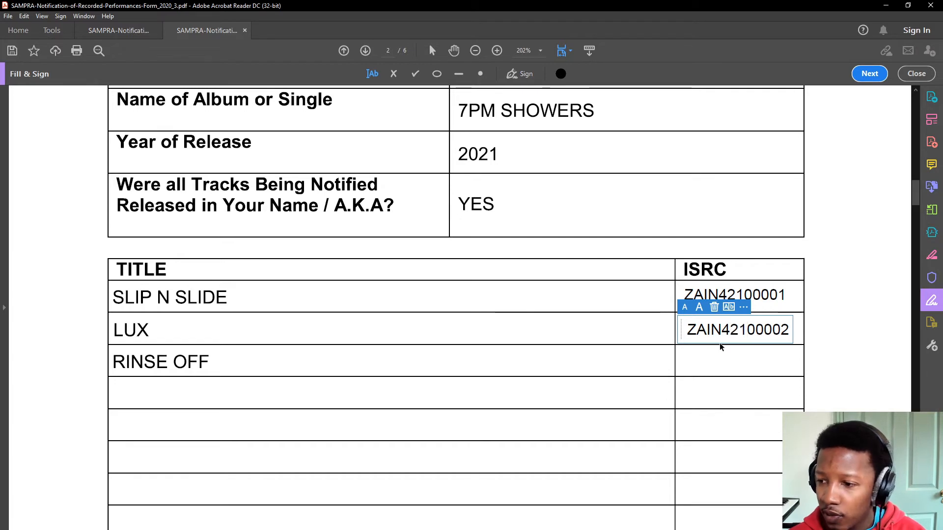
left_click(688, 363)
- Add ZAIN42100003 for RINSE OFF and line up all three ISRC codes
left_click(687, 365)
type("Z")
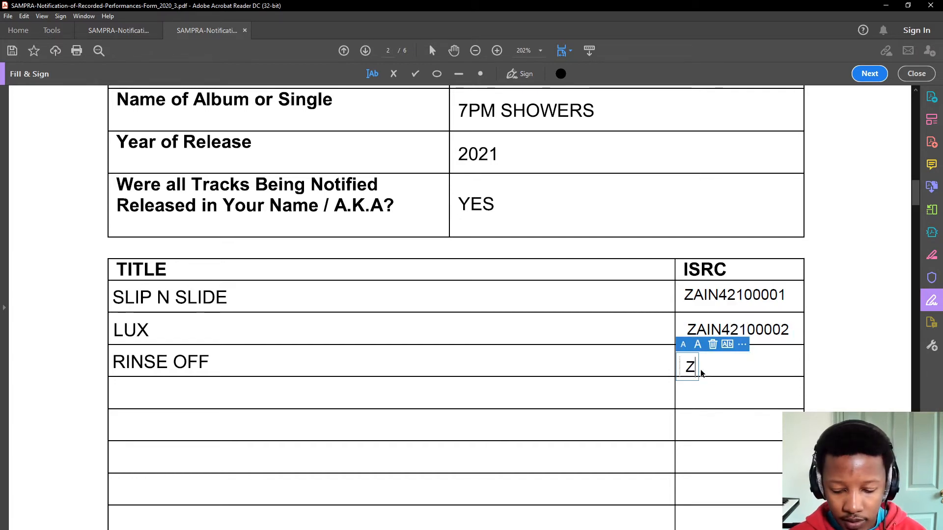
type("AIN4210000")
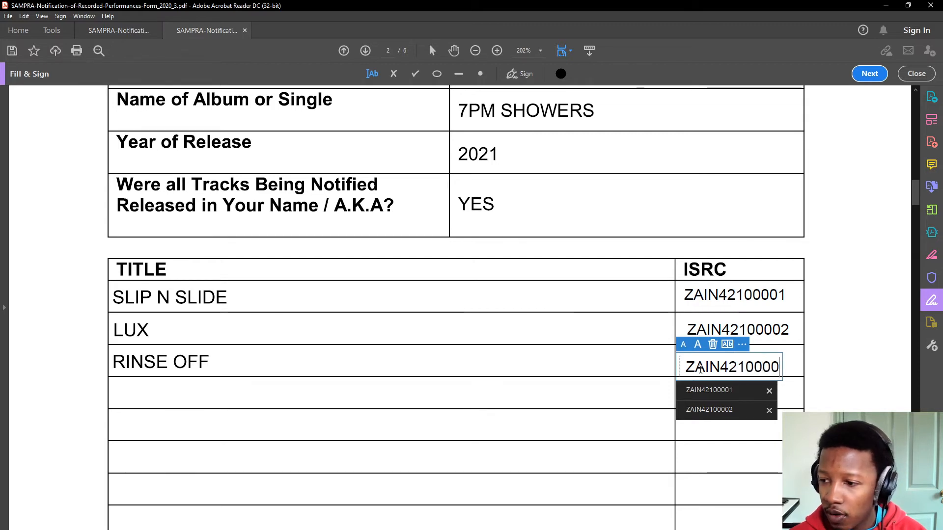
type("3")
left_click_drag(679, 363, 680, 332)
left_click(756, 328)
left_click(740, 327)
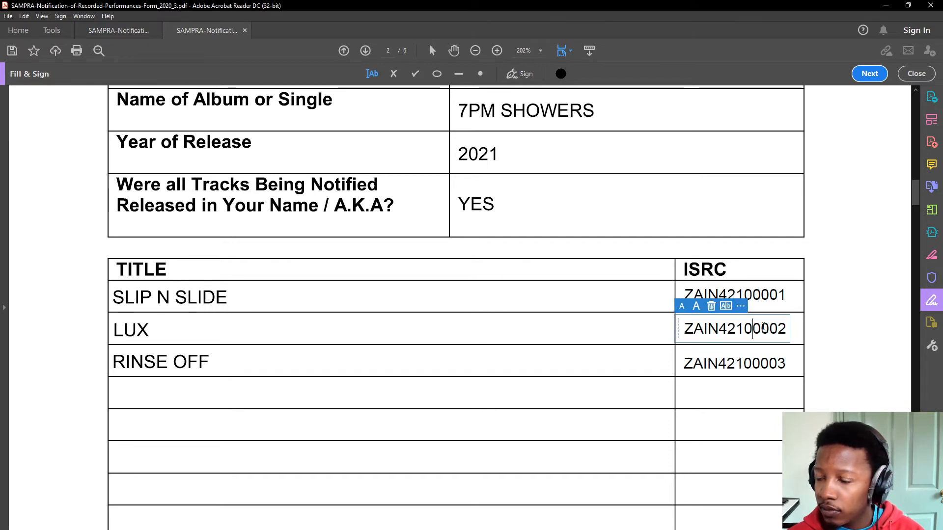
left_click(819, 356)
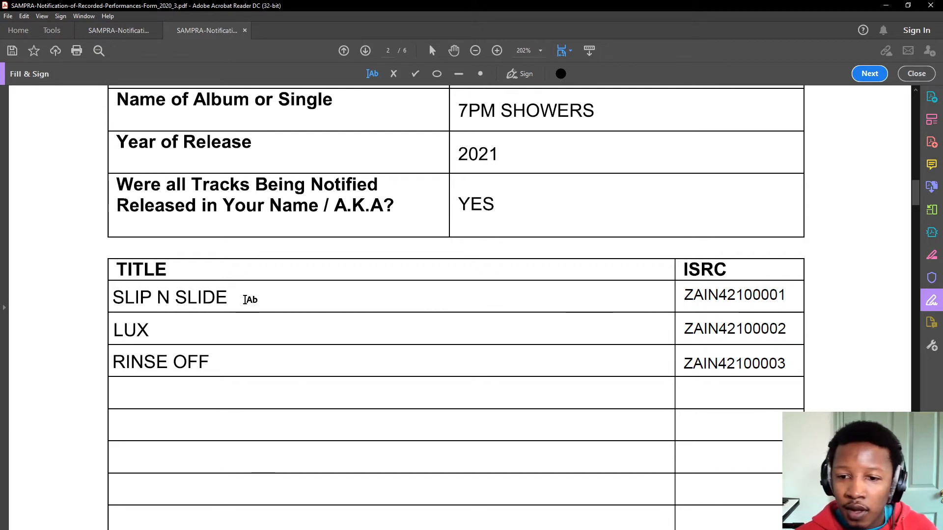
- In Section B's first NAME & SURNAME cell, enter the performer's full name and artistic name
scroll(688, 320, "down", 2)
scroll(344, 218, "down", 5)
scroll(344, 229, "down", 8)
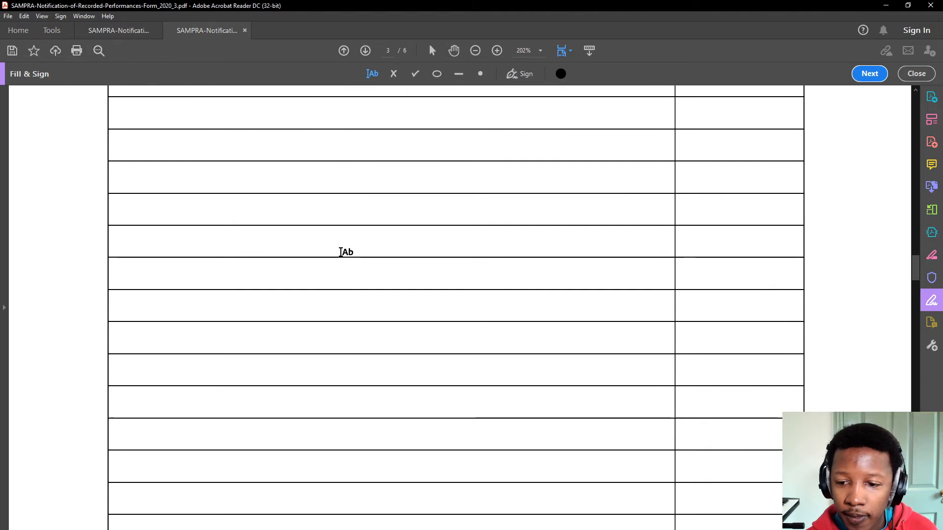
scroll(267, 229, "down", 10)
scroll(267, 234, "up", 6)
scroll(269, 224, "up", 5)
scroll(264, 216, "down", 14)
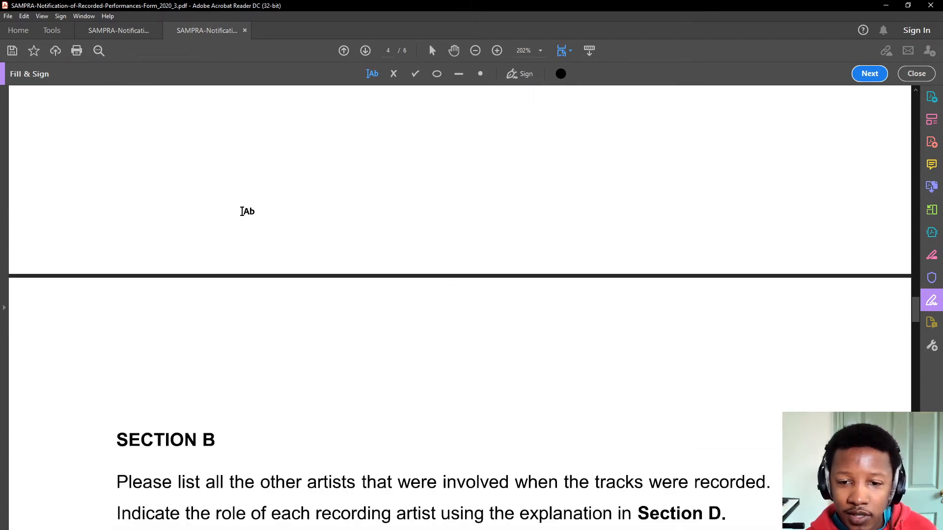
scroll(238, 214, "down", 3)
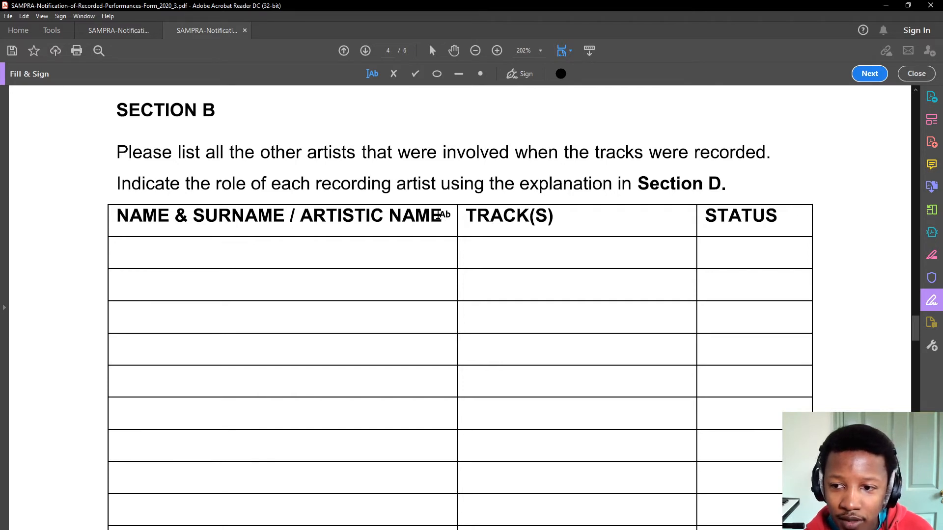
left_click(120, 253)
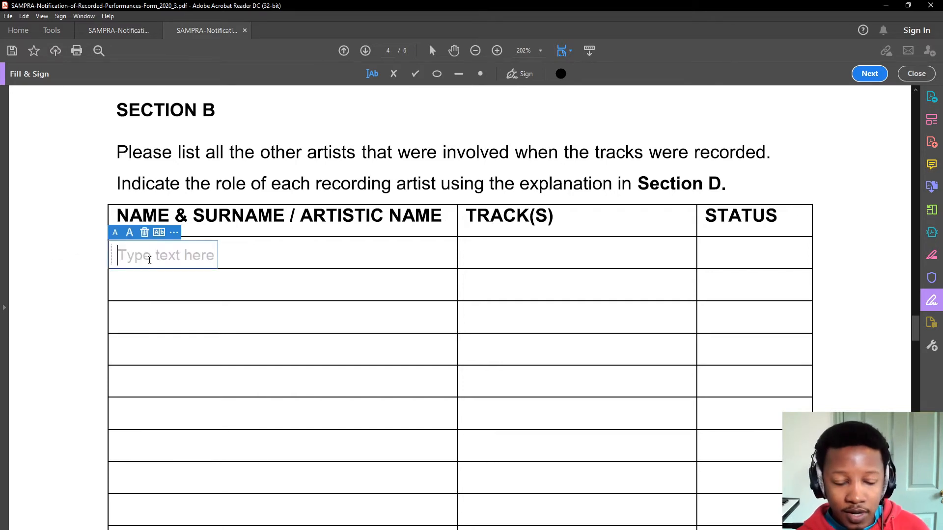
type("JOE")
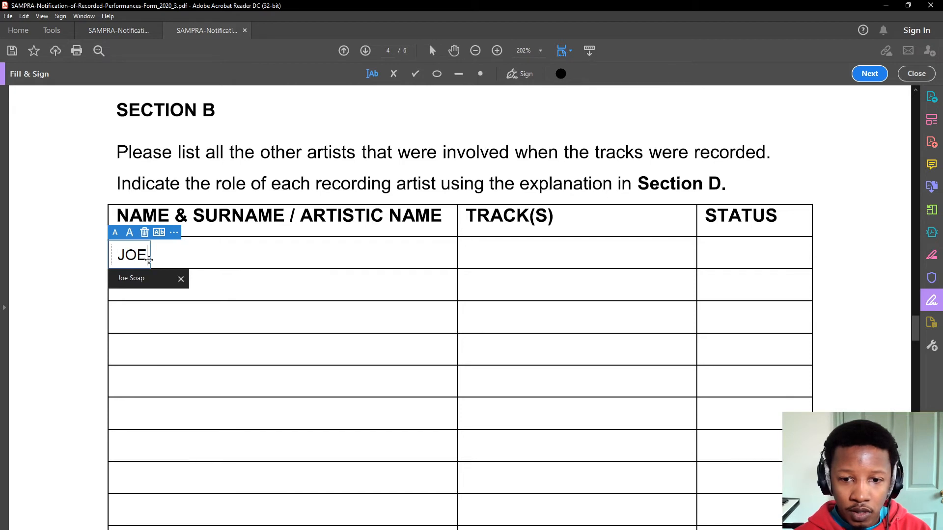
type(" SOAP")
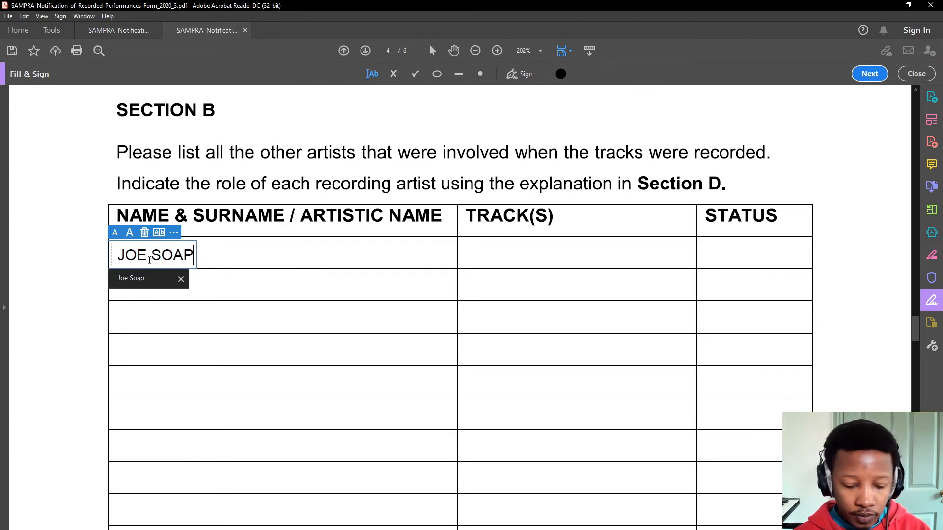
type(" / SL")
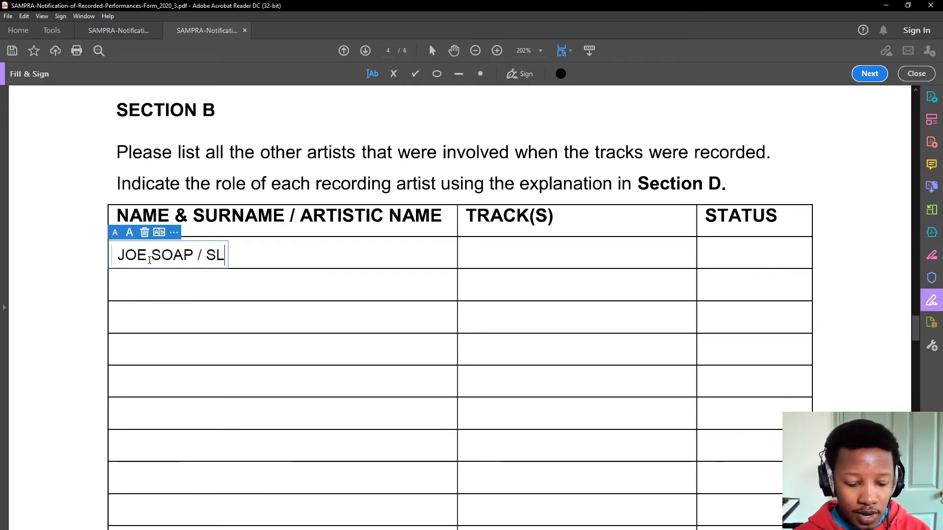
type("IPPERY JO")
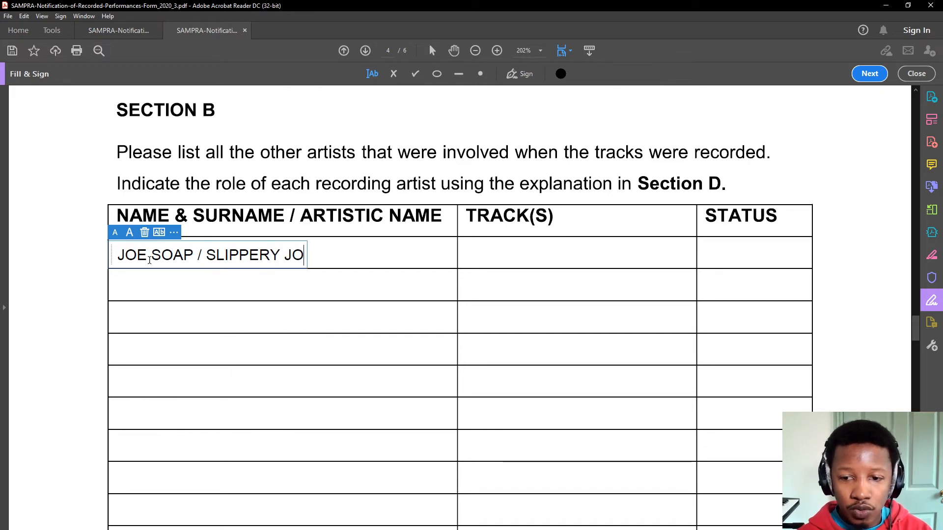
type("E")
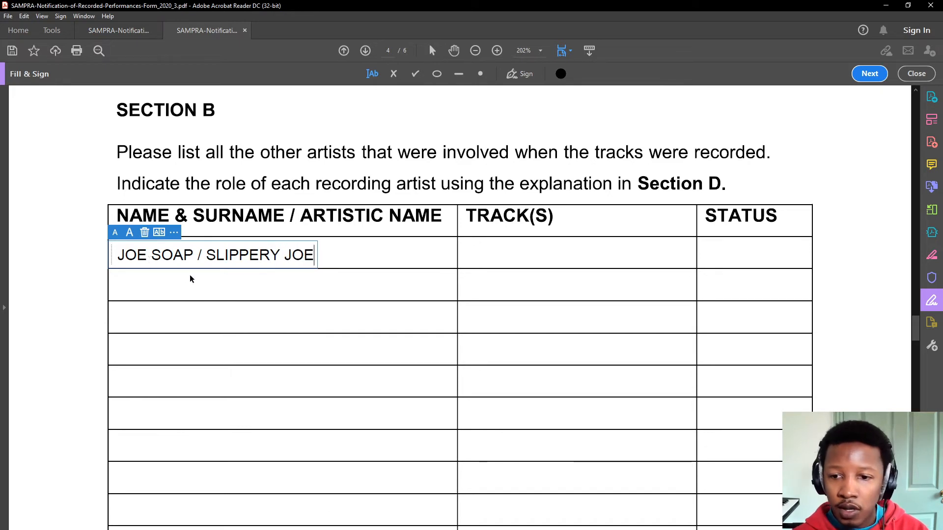
left_click(473, 257)
left_click(474, 256)
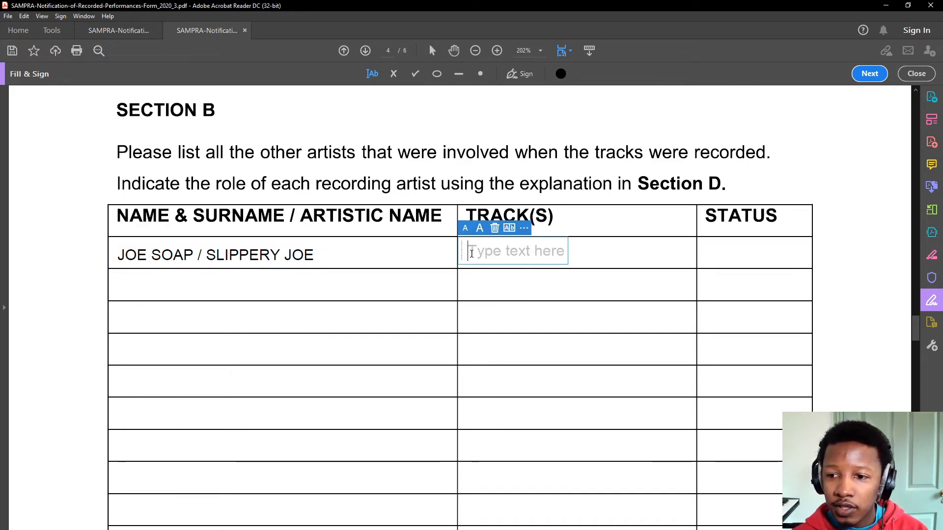
- Check the track titles above, then enter SLIP N SLIDE in the first TRACK(S) row
scroll(389, 299, "up", 10)
scroll(401, 356, "up", 15)
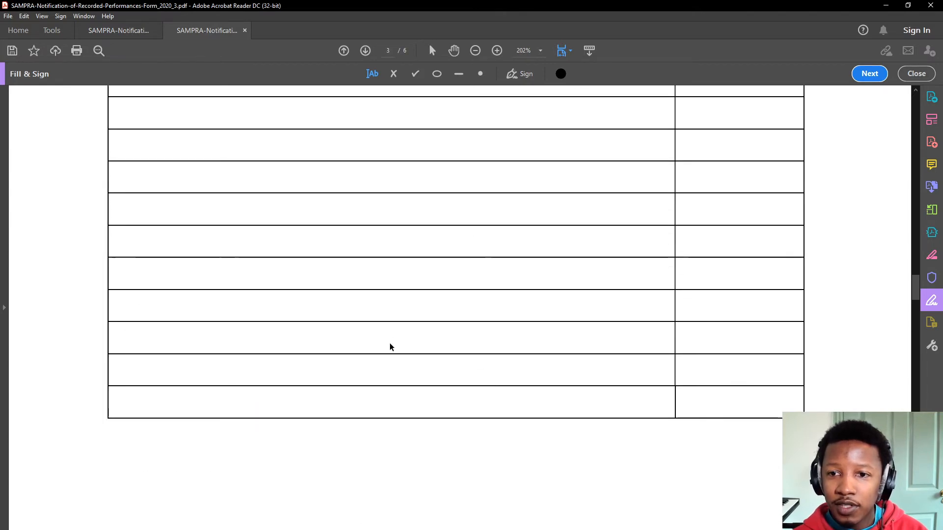
scroll(373, 336, "up", 8)
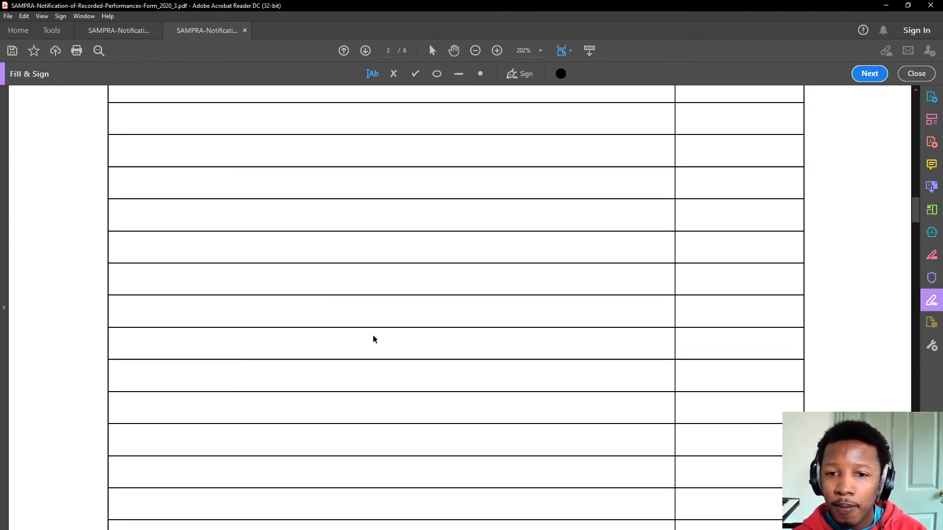
scroll(376, 335, "down", 10)
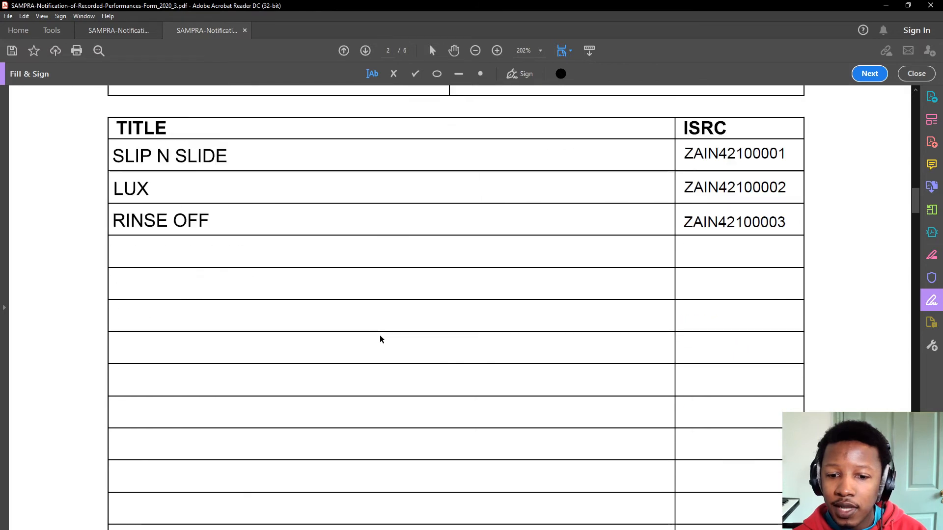
scroll(424, 348, "down", 10)
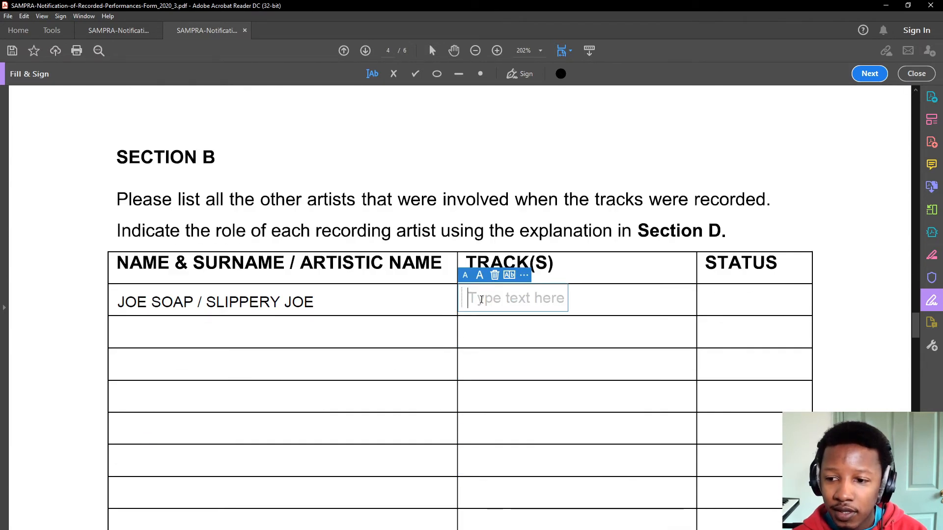
type("SLIP")
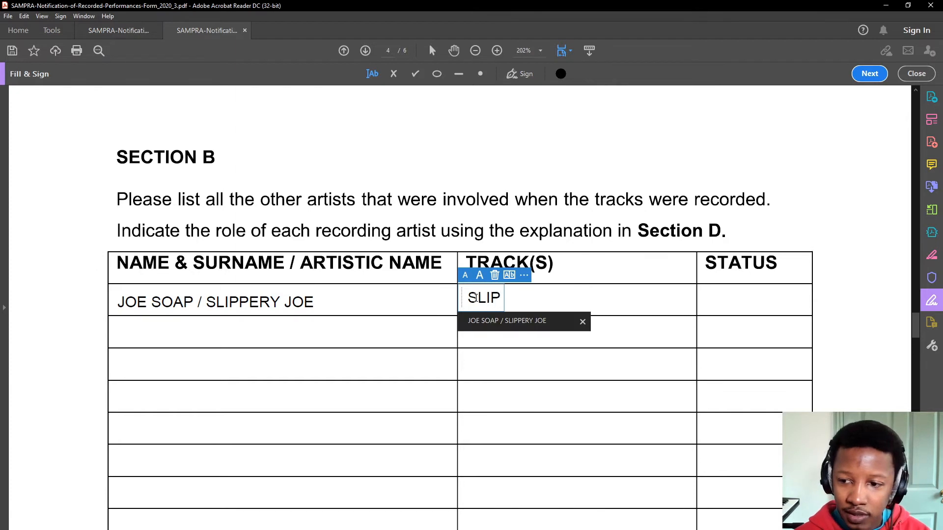
type(" N SLIDE")
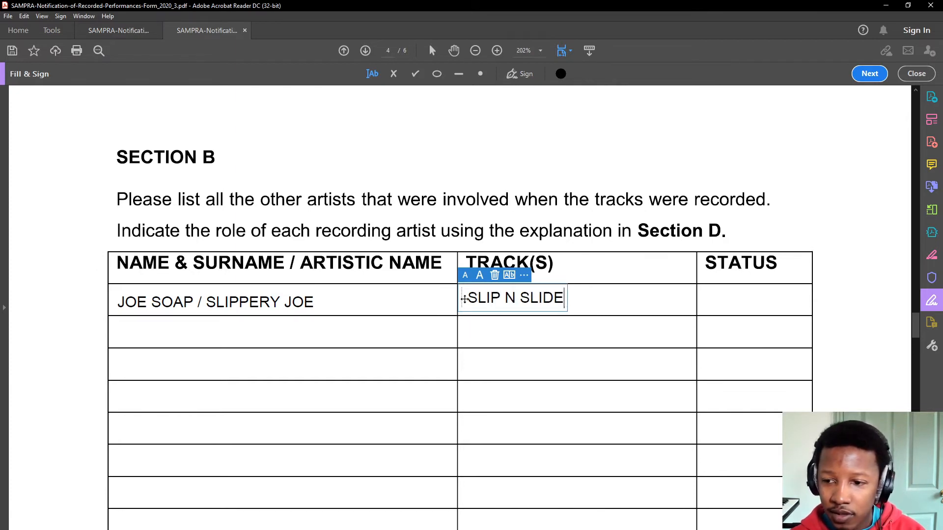
left_click(468, 333)
- Add LUX and RINSE OFF in the next two TRACK(S) rows, aligned with the first
left_click(469, 333)
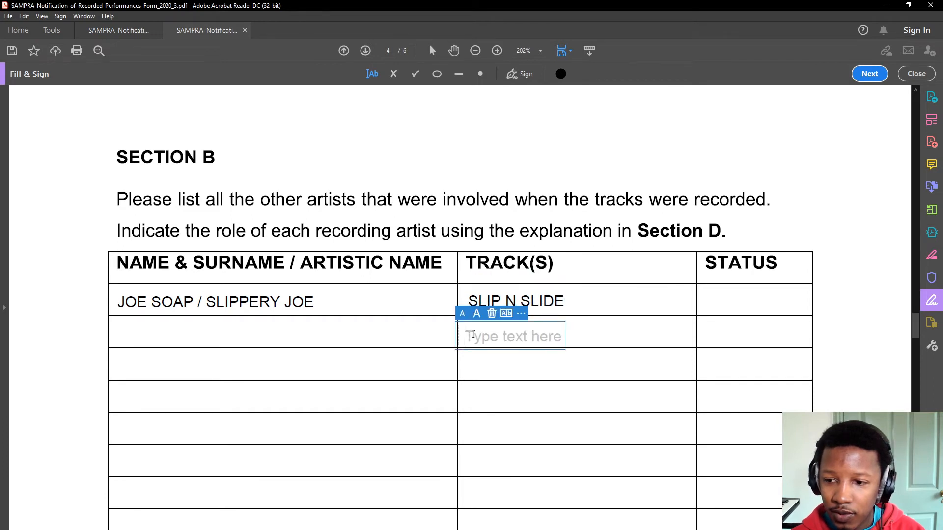
type("LUX")
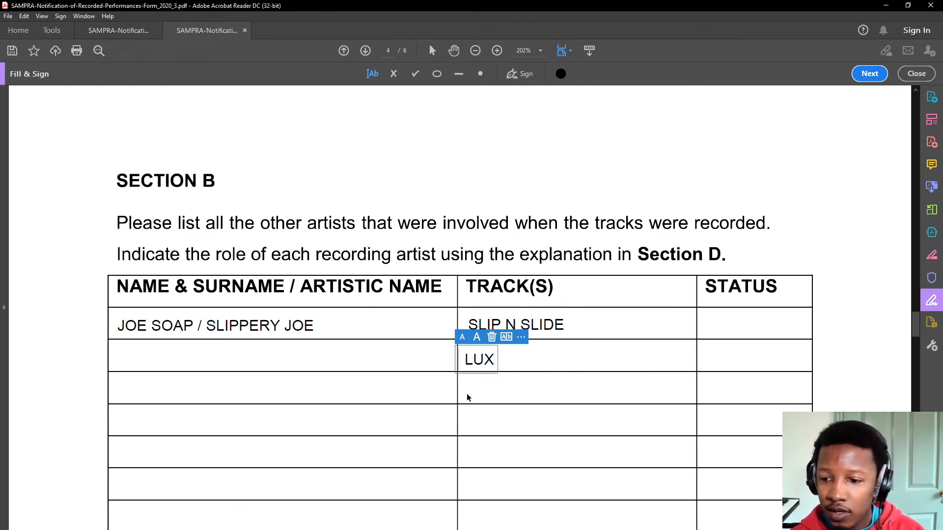
left_click(467, 396)
type("RINSE OO")
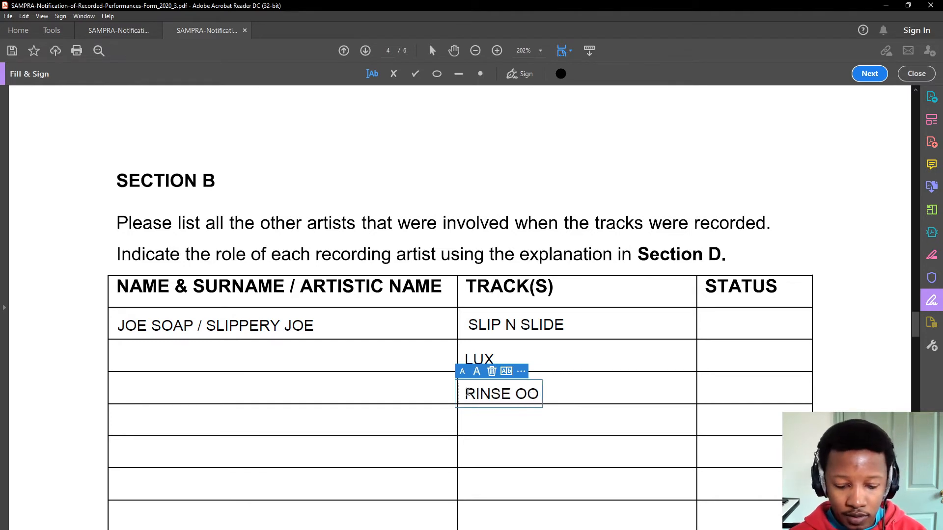
key("BackSpace")
type("FF")
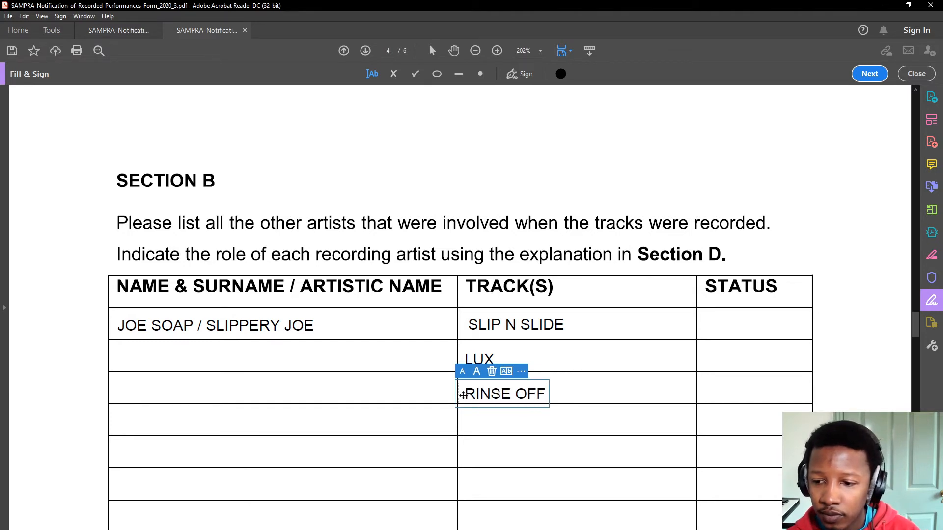
left_click_drag(463, 396, 464, 390)
left_click(475, 349)
left_click_drag(457, 353, 461, 350)
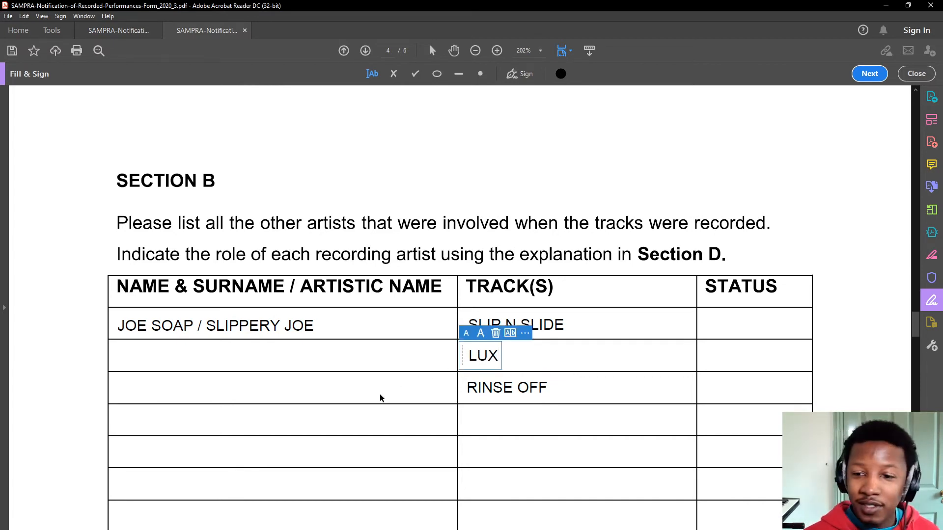
left_click(231, 353)
- Fill the second name row with the same performer name via autofill, positioned in its cell
left_click(150, 357)
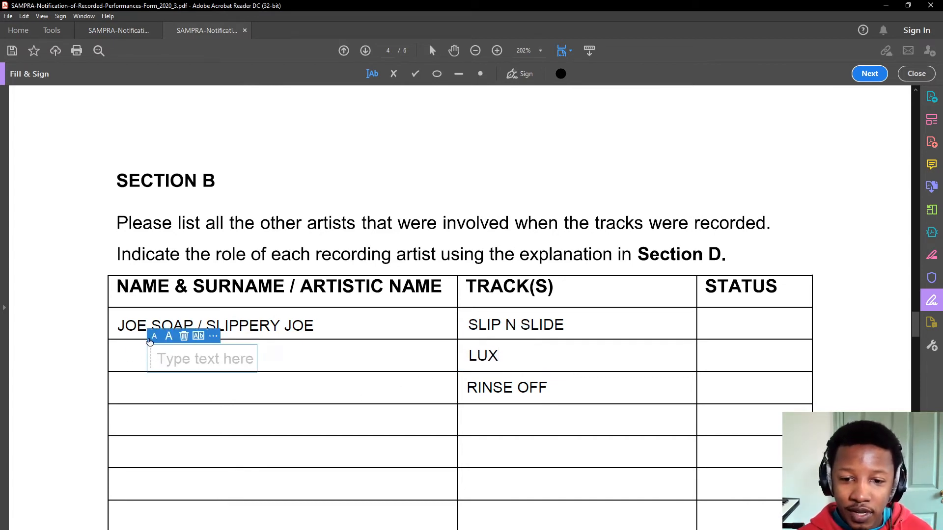
type("J")
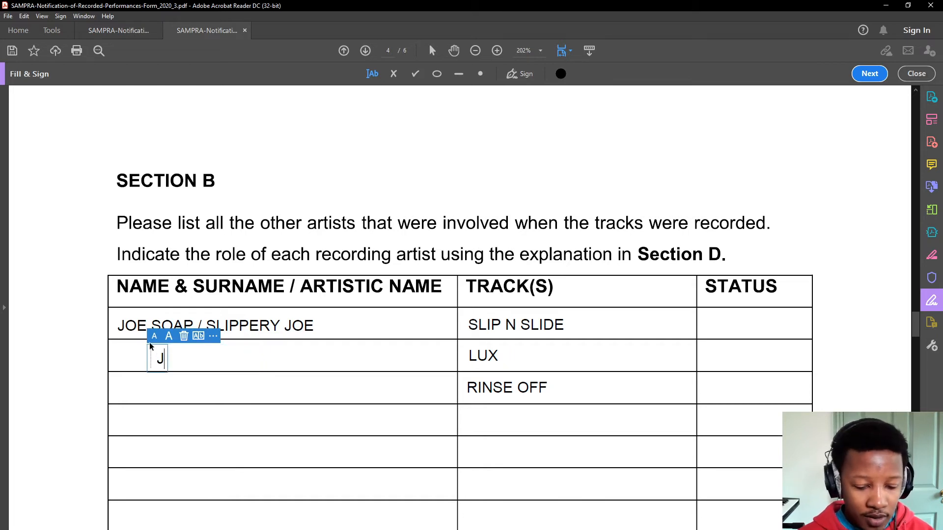
type("OE")
key("Down")
key("Return")
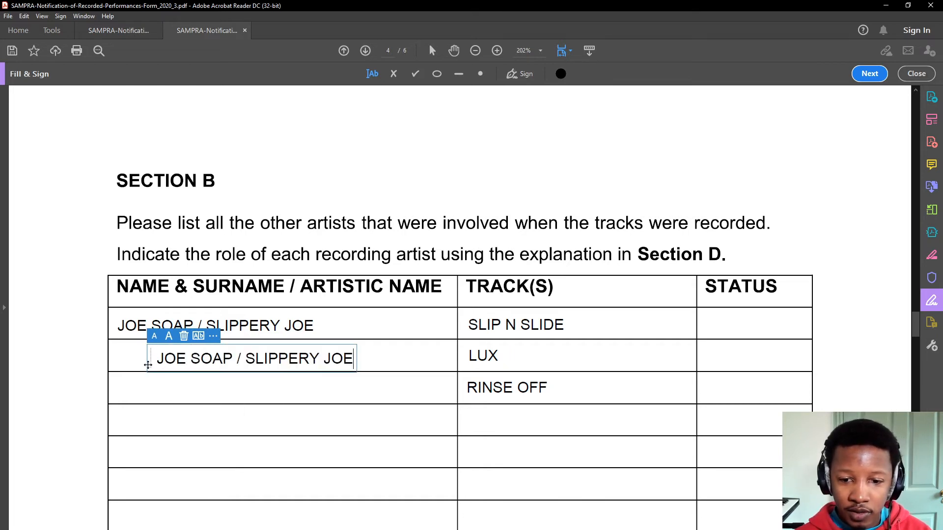
left_click_drag(149, 361, 110, 358)
left_click(134, 385)
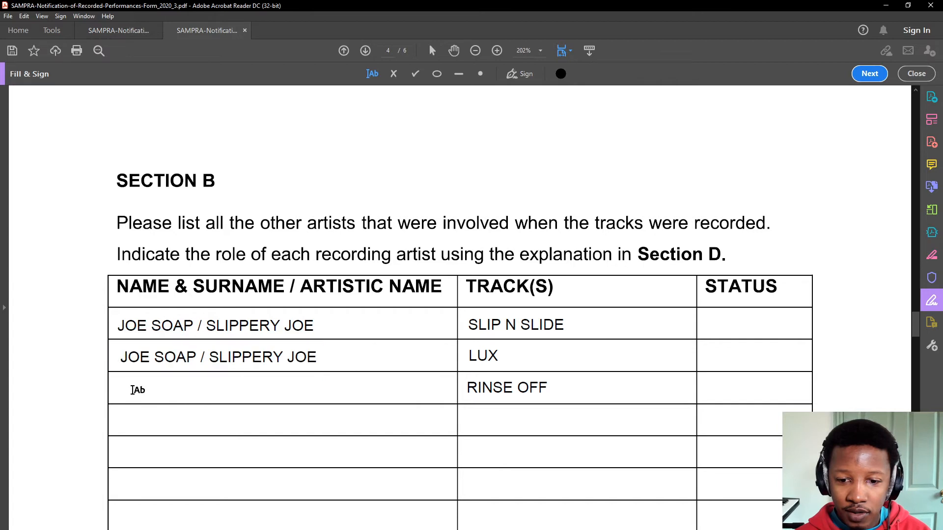
- Fill the RINSE OFF row's name cell the same way, align it, and scroll down to Section C
left_click(122, 391)
type("JOE")
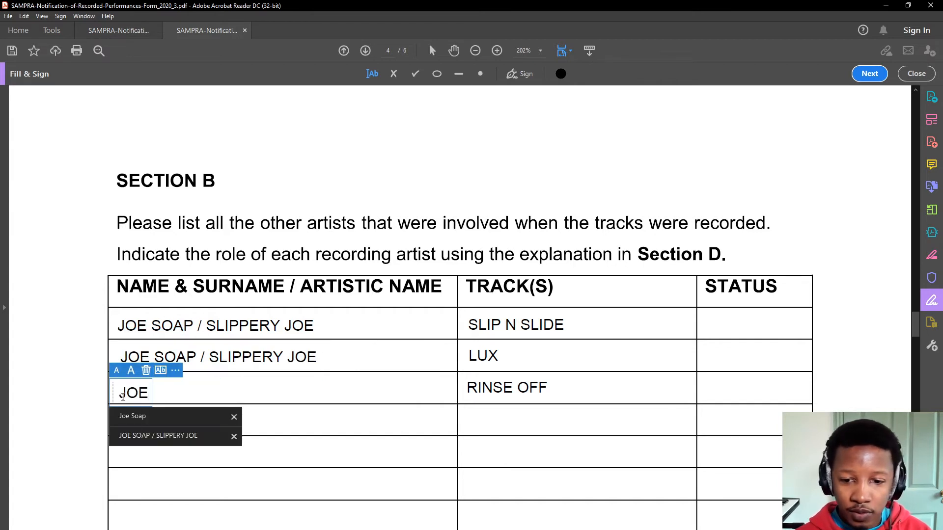
left_click(154, 443)
left_click_drag(111, 395, 110, 395)
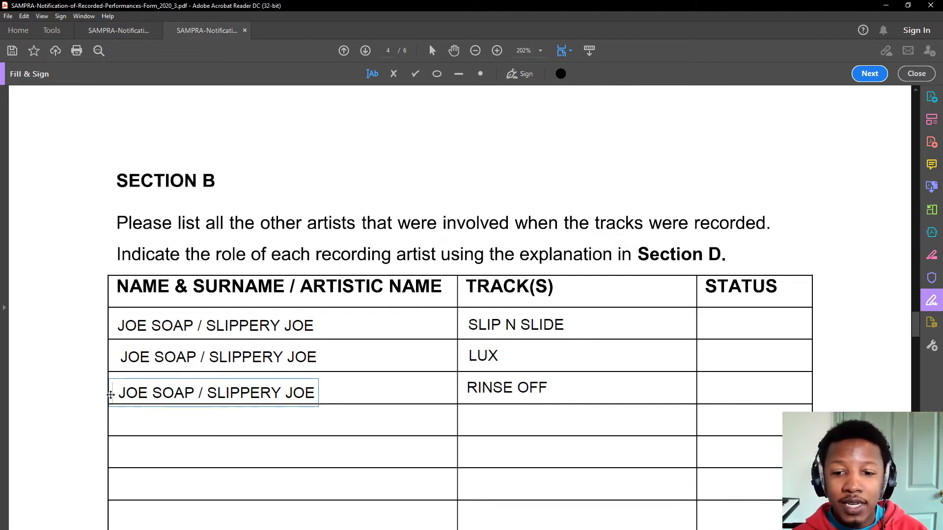
left_click_drag(111, 395, 111, 392)
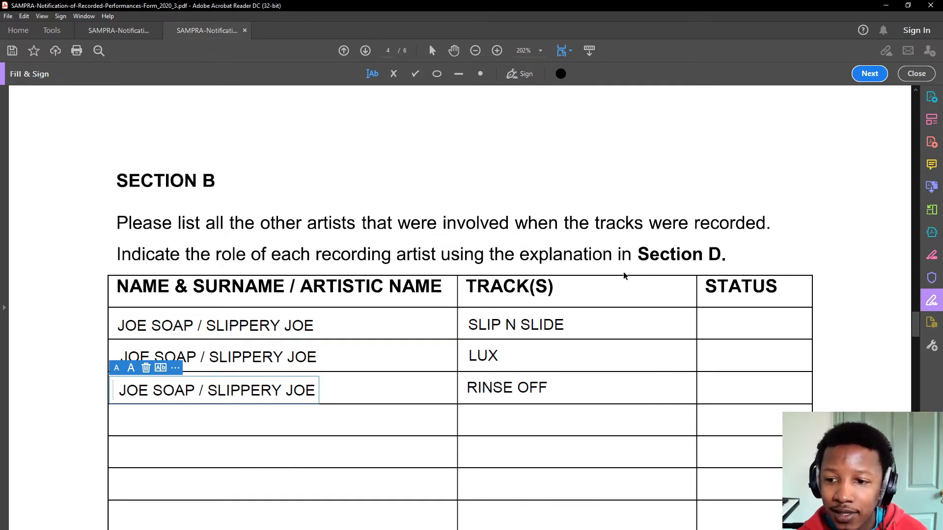
scroll(714, 267, "down", 10)
scroll(318, 301, "down", 20)
scroll(278, 331, "down", 10)
scroll(260, 318, "up", 7)
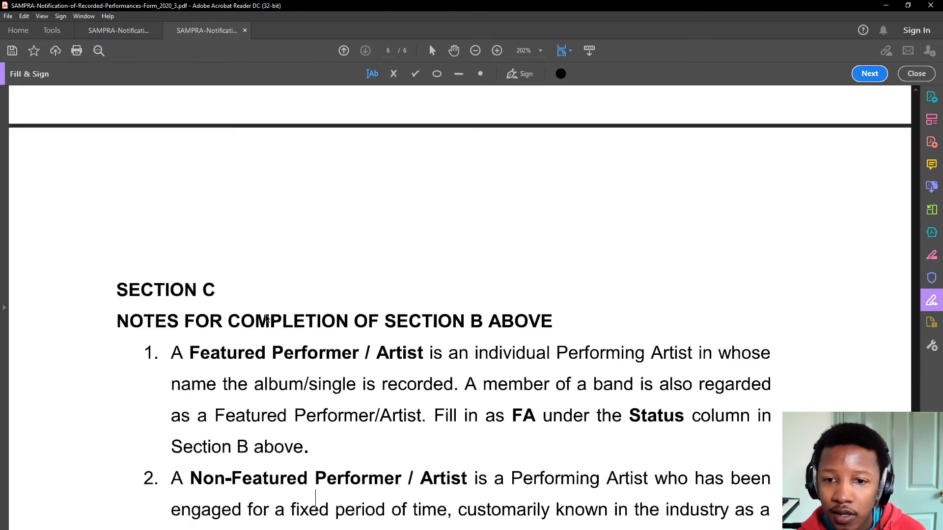
scroll(172, 261, "down", 15)
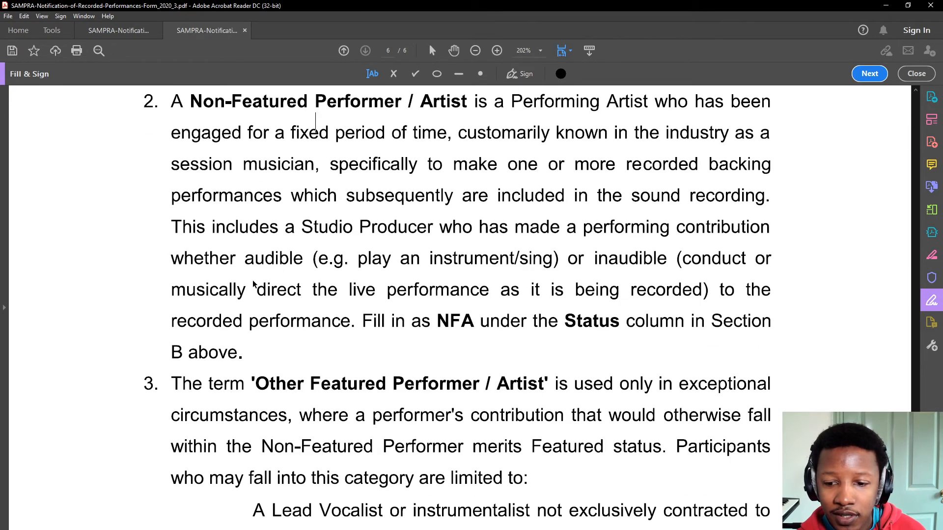
scroll(260, 287, "down", 4)
scroll(271, 295, "up", 16)
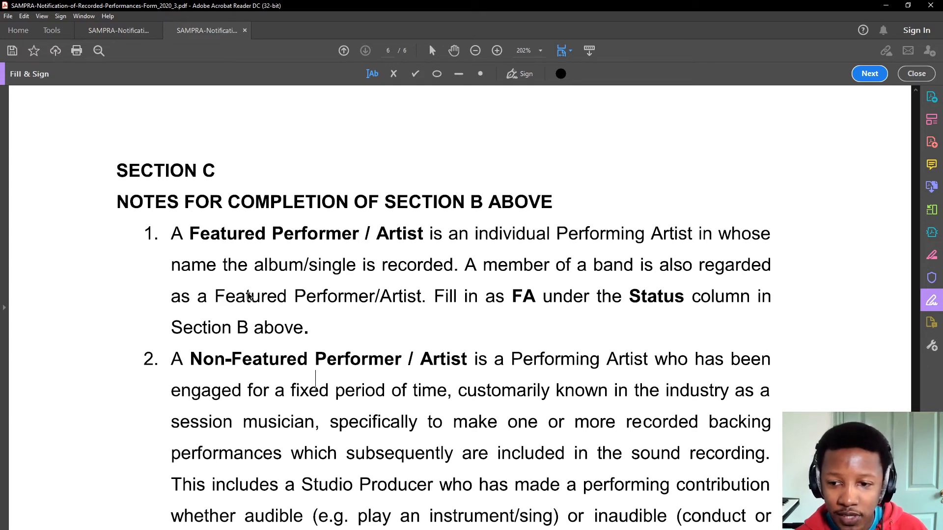
scroll(252, 296, "down", 1)
scroll(280, 311, "down", 1)
scroll(214, 312, "down", 1)
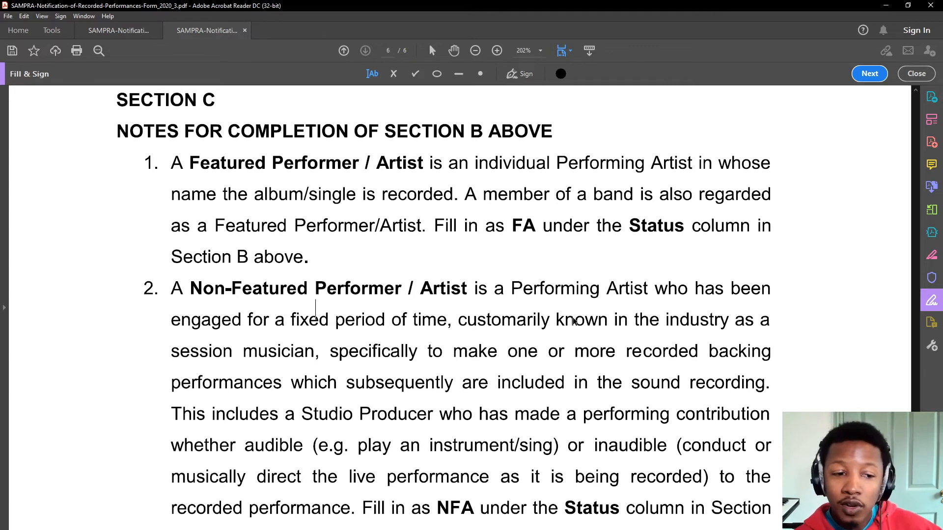
scroll(570, 320, "down", 5)
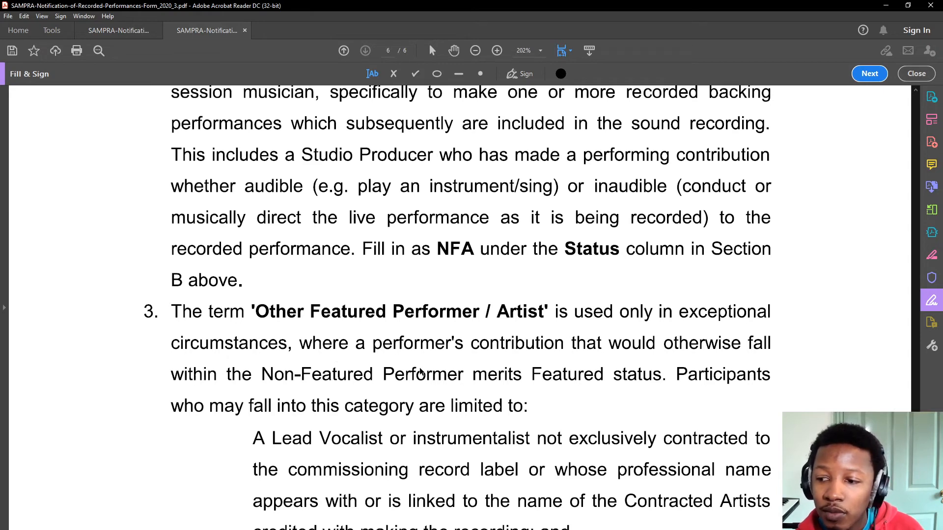
scroll(428, 378, "down", 2)
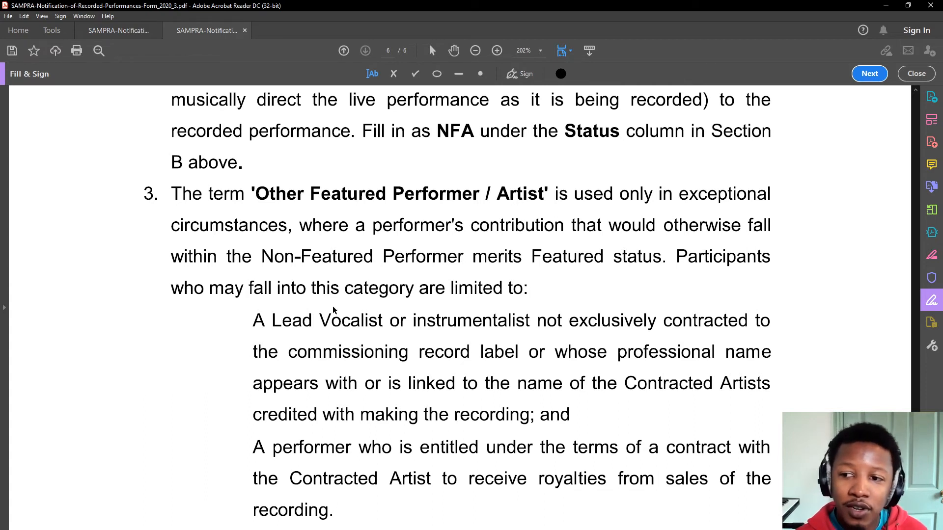
scroll(338, 307, "up", 3)
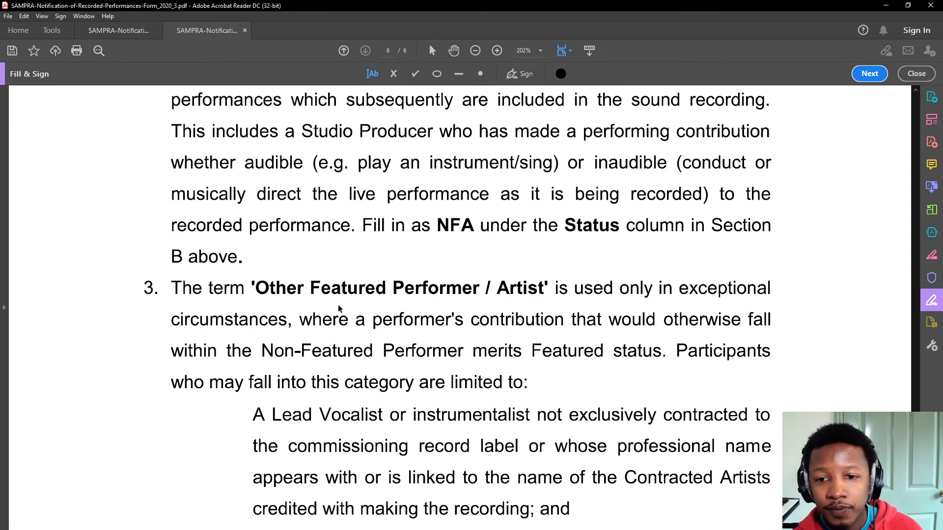
scroll(329, 315, "up", 4)
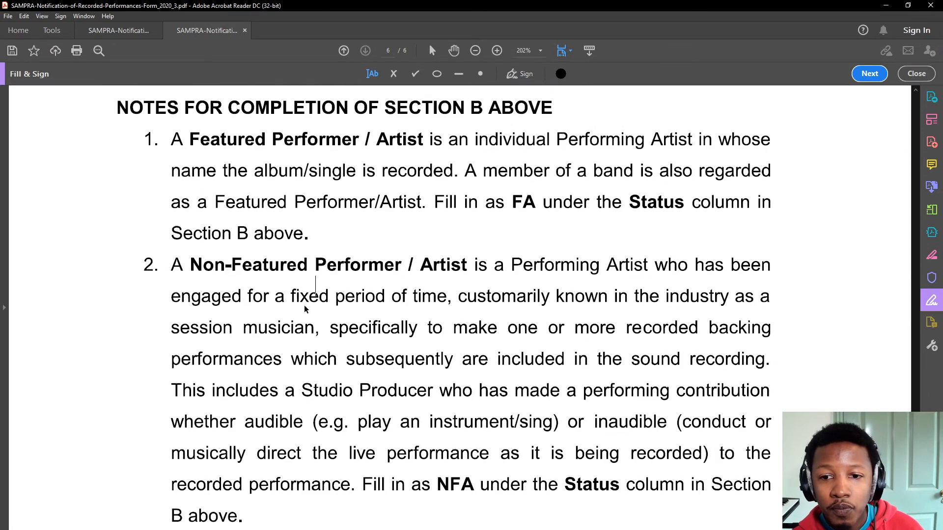
scroll(285, 302, "up", 1)
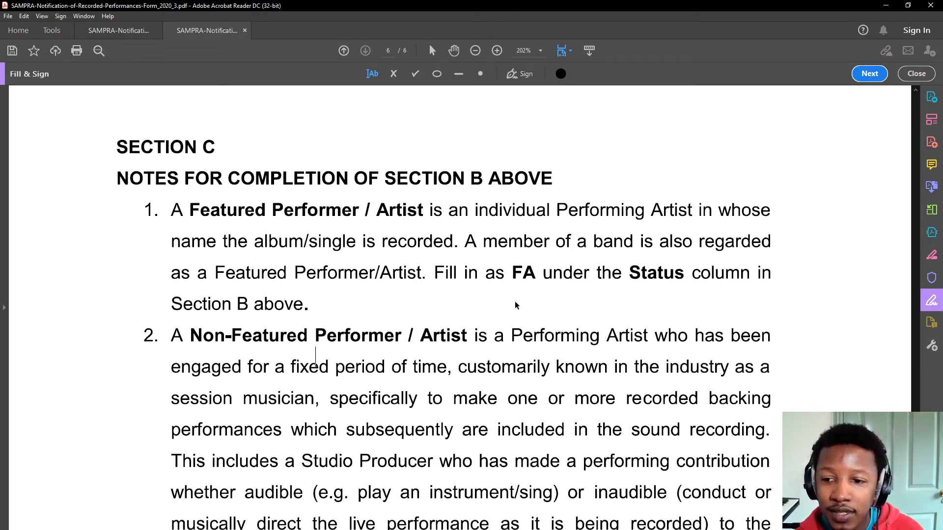
- Scroll through the Section C notes and back up to page 5's table rows
scroll(552, 298, "down", 1)
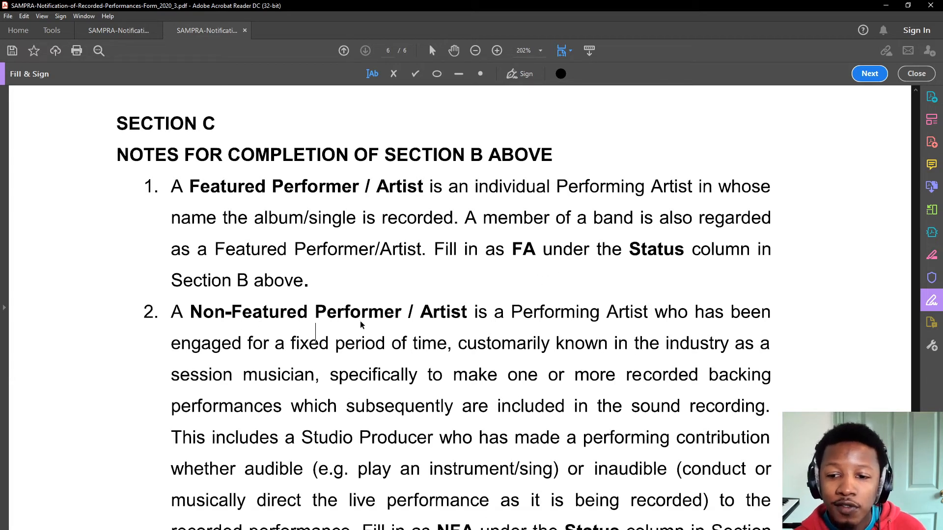
scroll(399, 359, "down", 2)
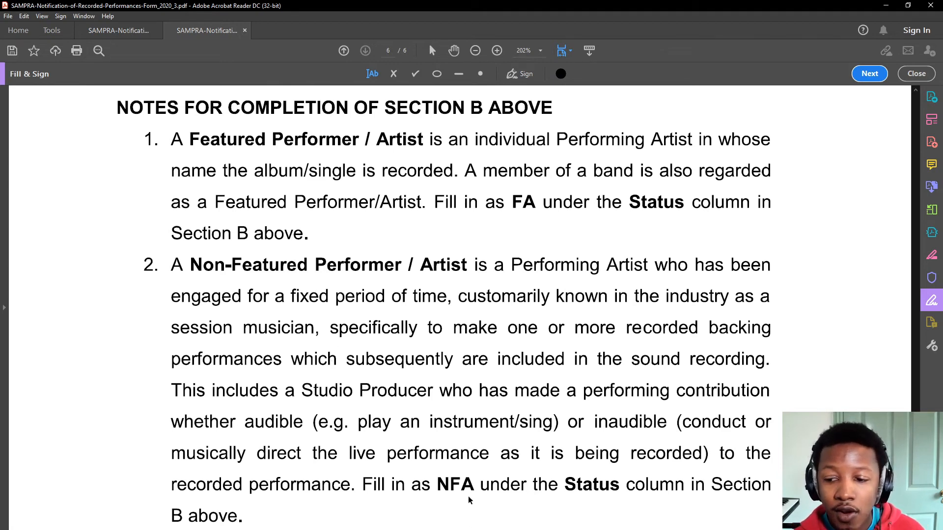
scroll(466, 496, "down", 5)
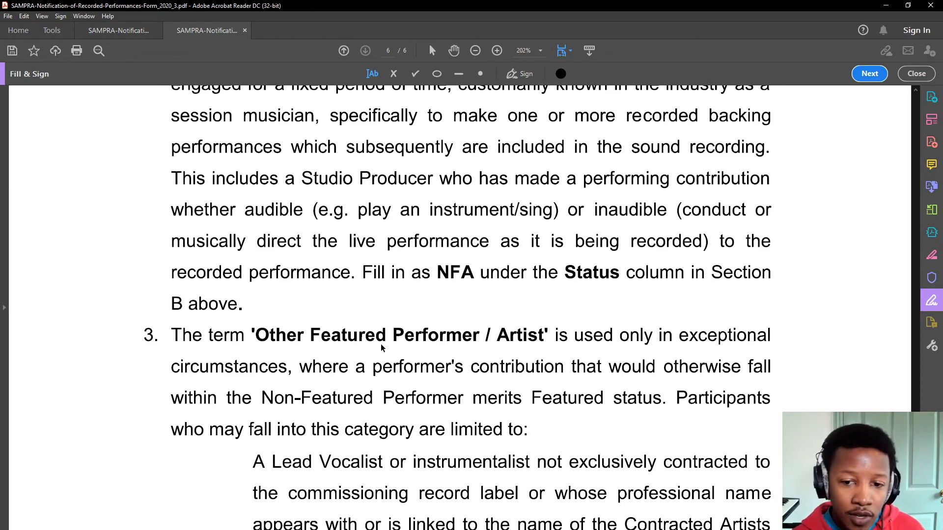
scroll(381, 348, "up", 8)
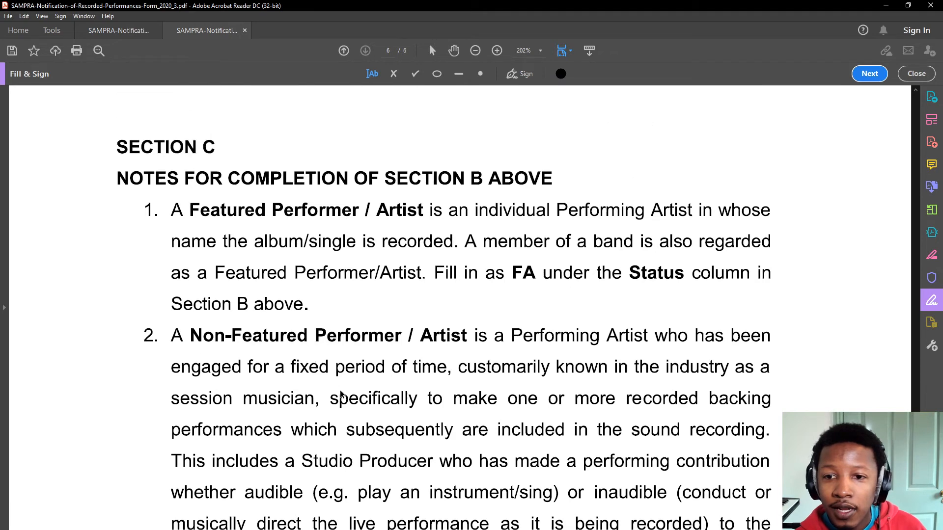
scroll(316, 367, "up", 8)
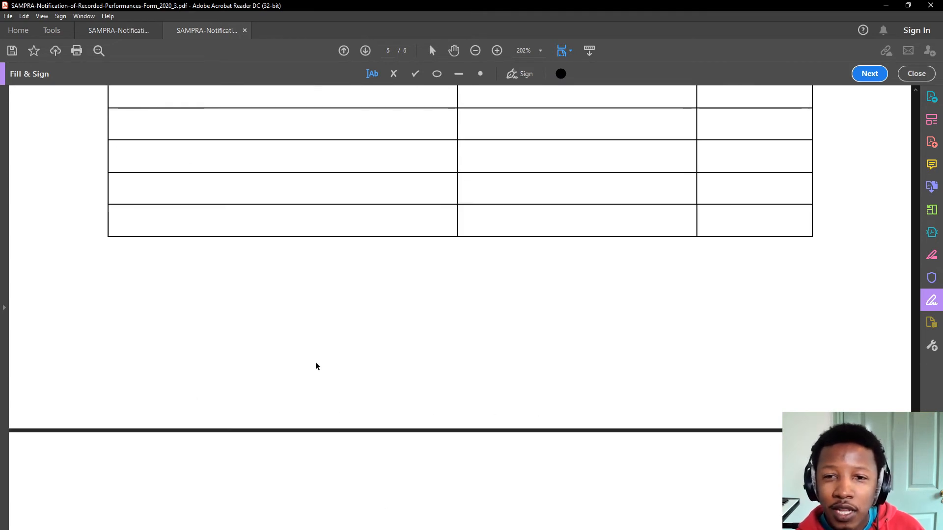
- Return to the Section B table and enter FA in the first row's STATUS cell
scroll(320, 367, "up", 8)
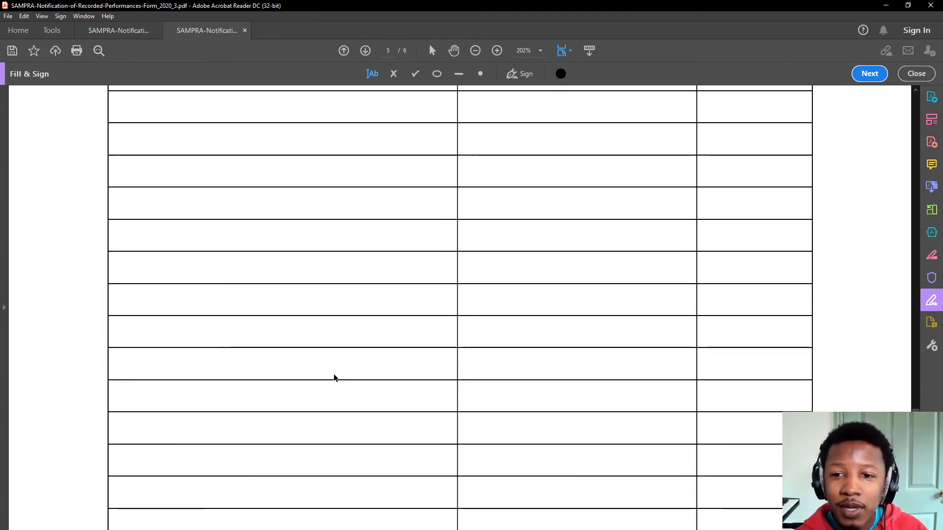
scroll(332, 377, "up", 10)
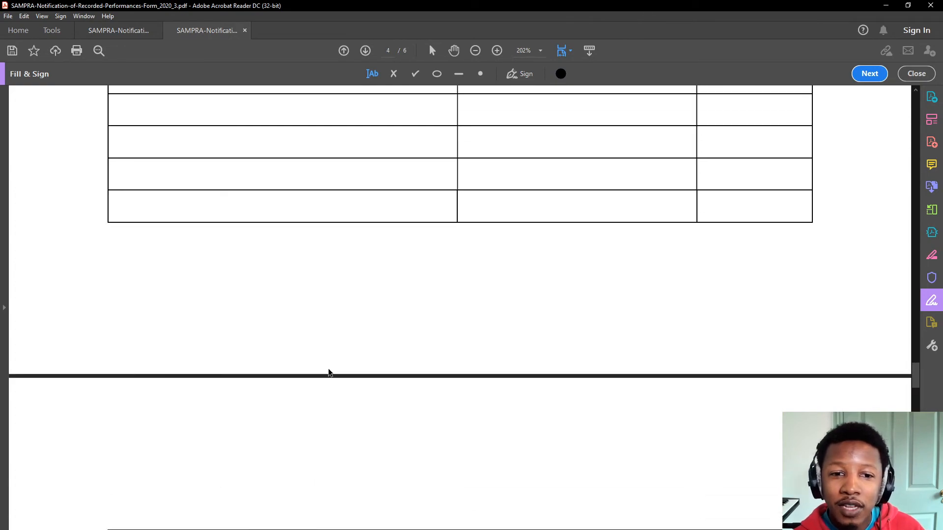
scroll(894, 314, "up", 2)
left_click_drag(915, 374, 902, 337)
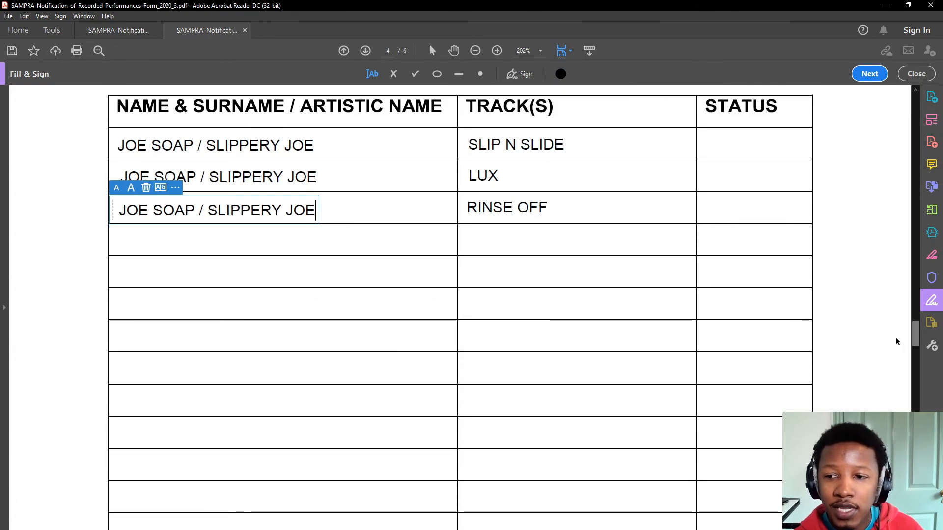
left_click(549, 208)
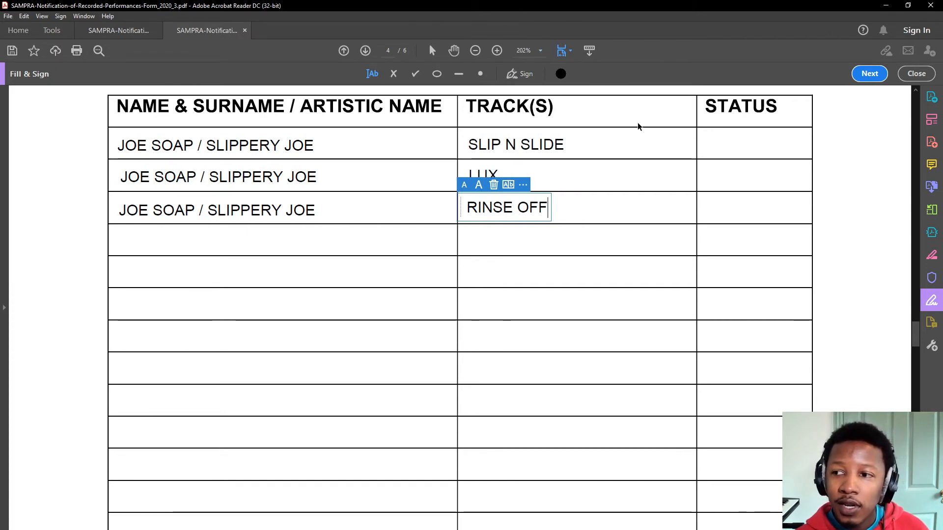
left_click(723, 131)
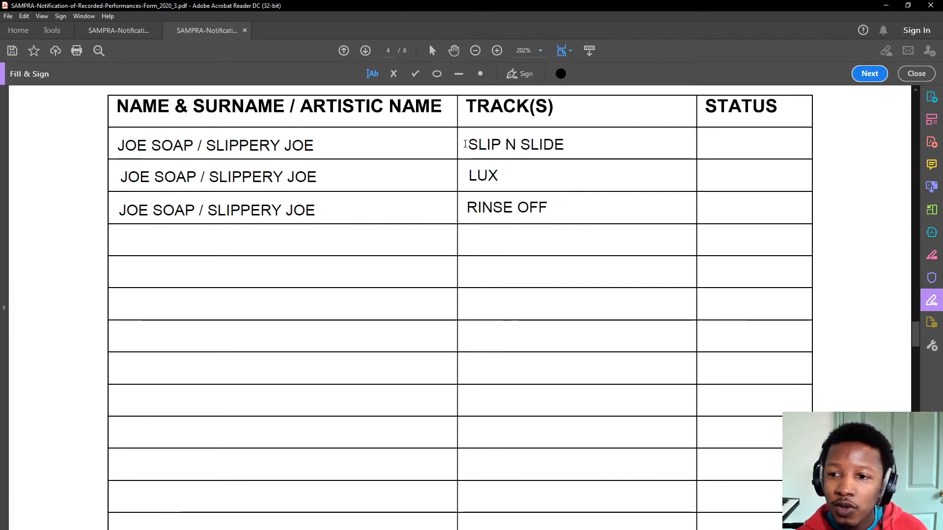
left_click(744, 148)
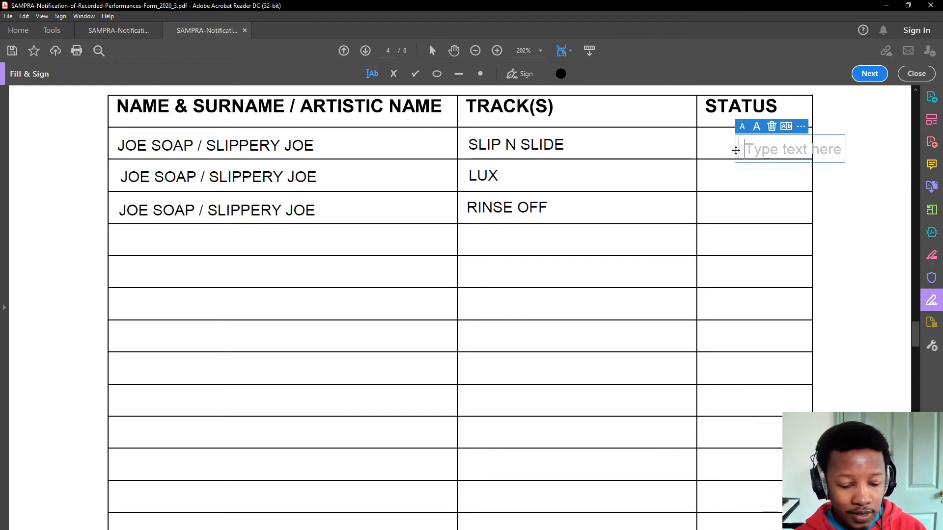
type("FA")
left_click_drag(735, 150, 708, 144)
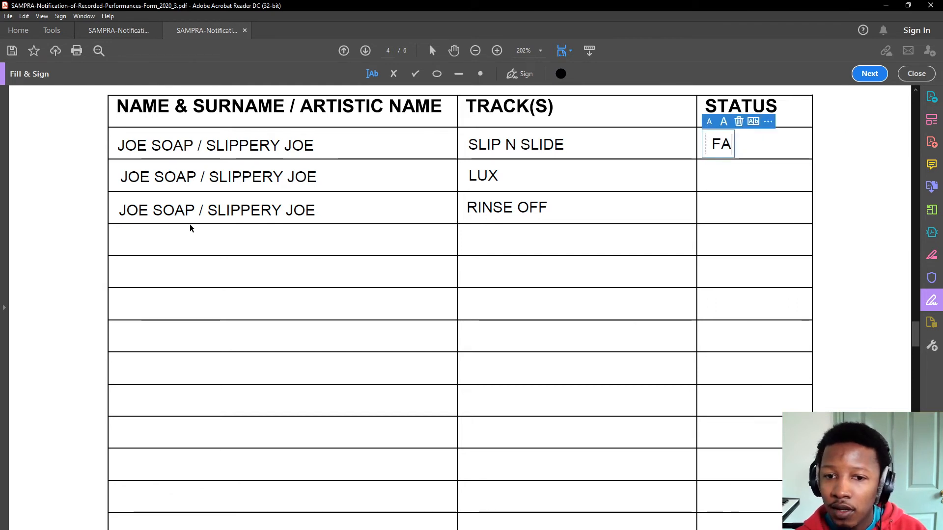
left_click(589, 197)
- Enter FA in the LUX and RINSE OFF rows' STATUS cells, aligned in place
left_click(730, 182)
type("FA")
left_click_drag(722, 185, 708, 178)
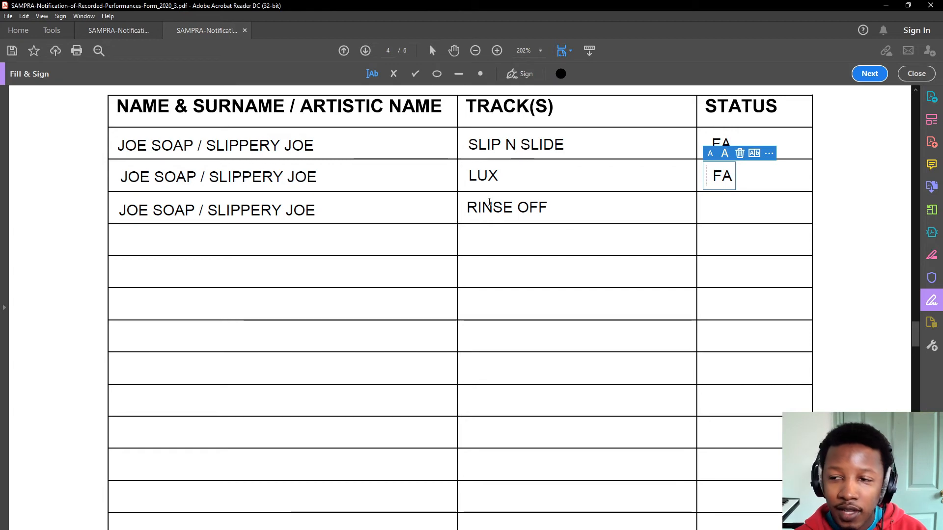
left_click(530, 247)
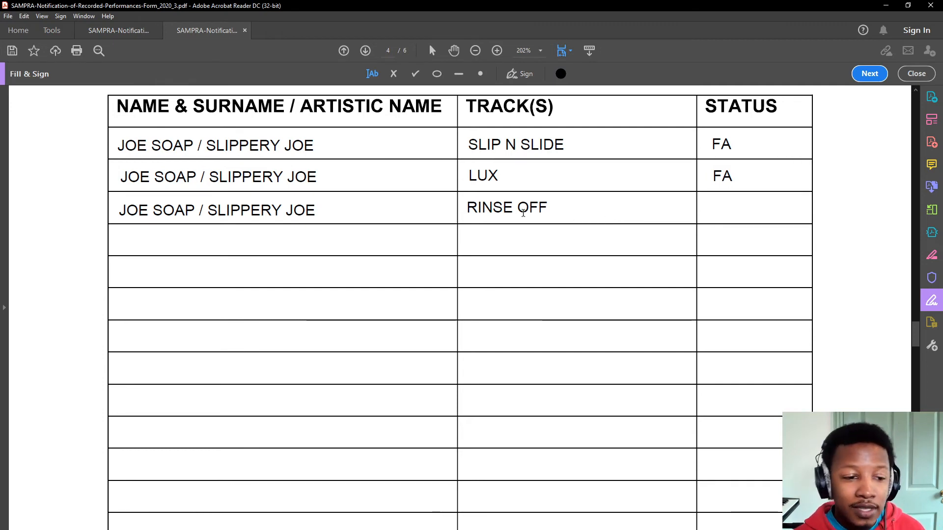
left_click(730, 213)
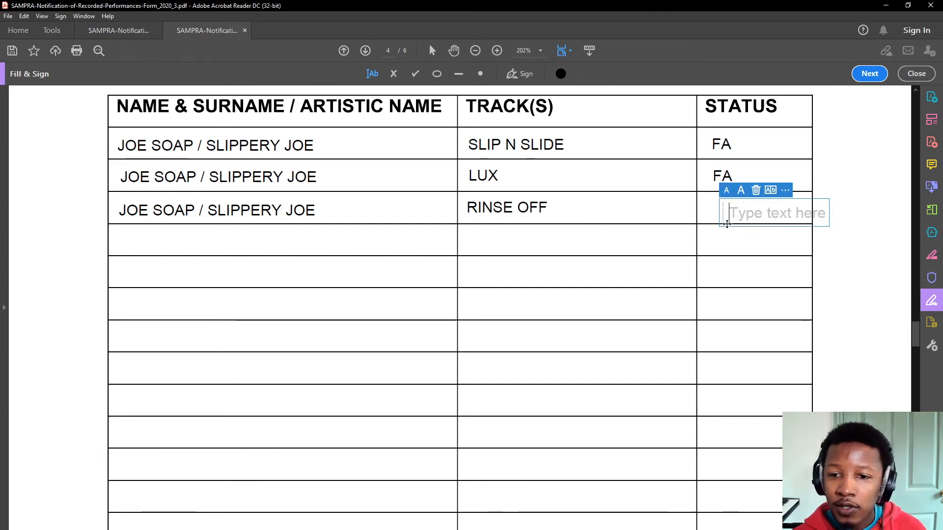
type("FA")
key("Escape")
left_click_drag(714, 204, 711, 202)
left_click(496, 256)
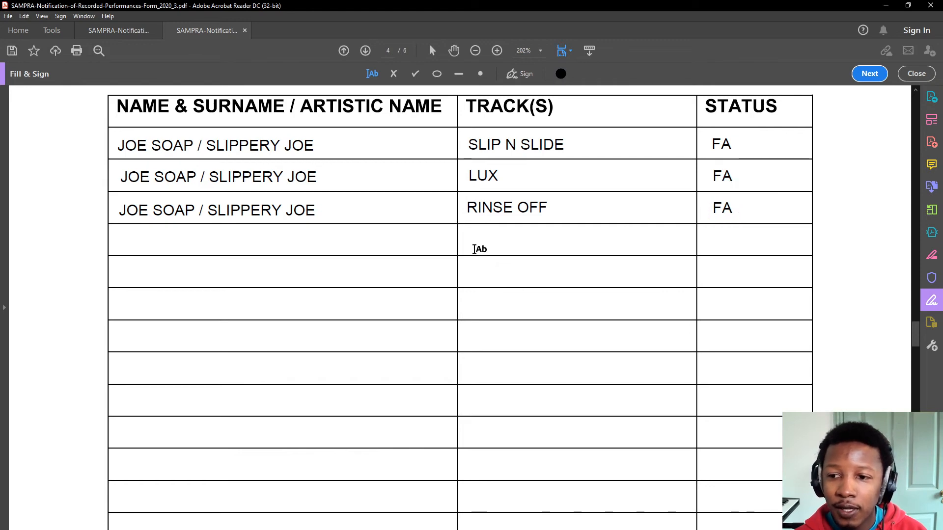
left_click(473, 197)
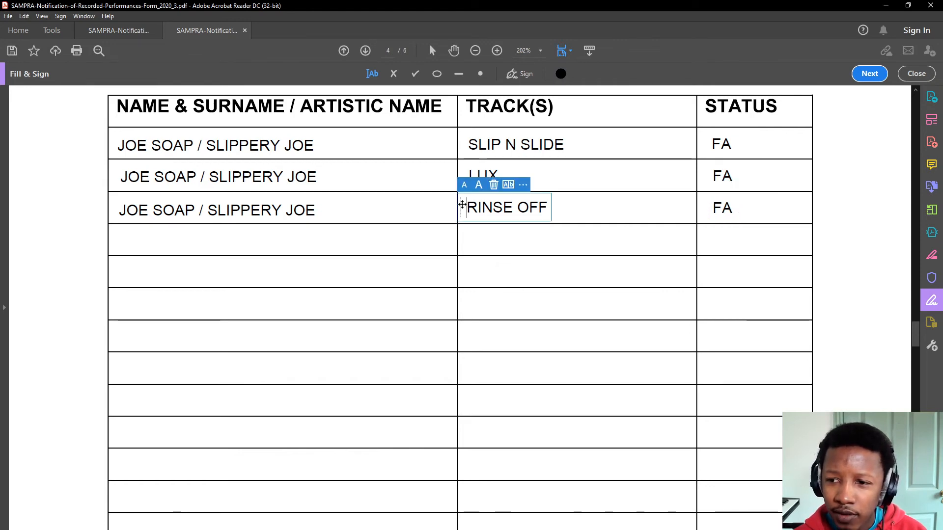
- Add RINSE OFF to the fourth and fifth TRACK(S) cells and align the entries
left_click(473, 243)
left_click(473, 241)
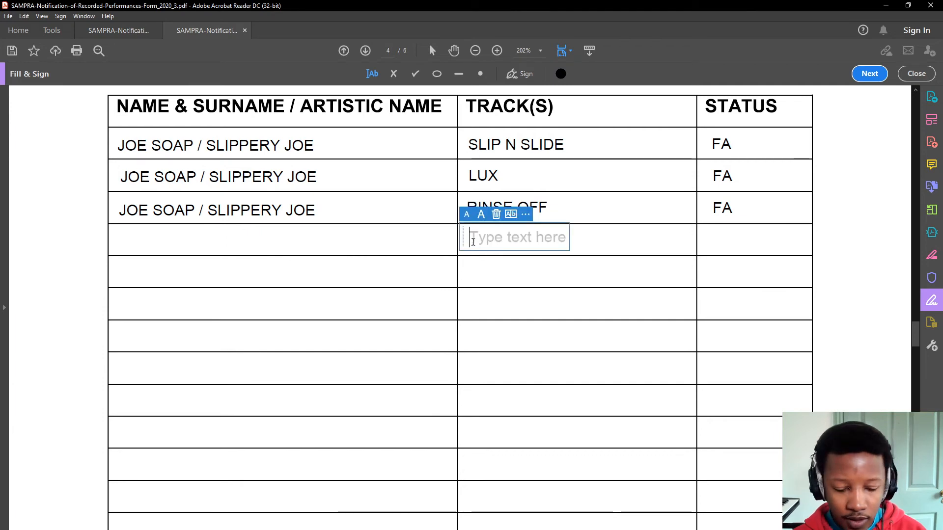
type("R")
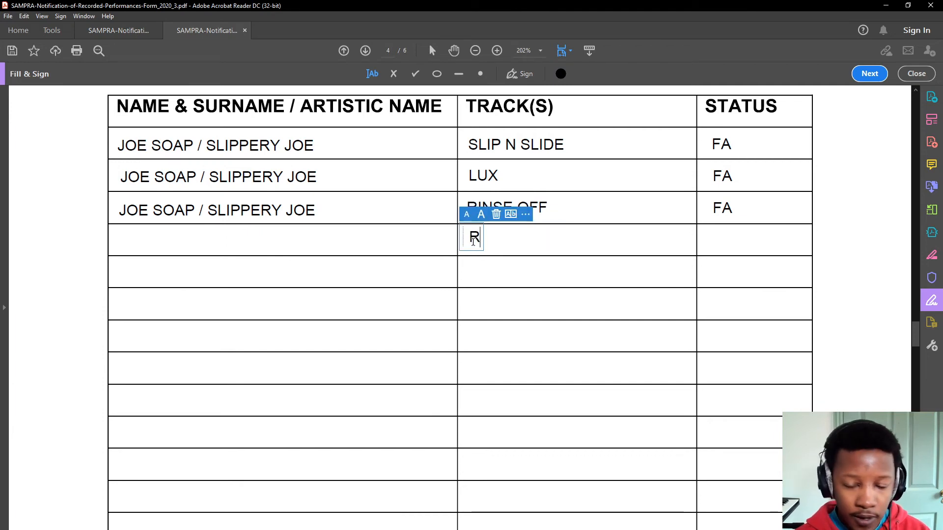
type("INSE")
left_click_drag(464, 237, 464, 241)
type("OFF")
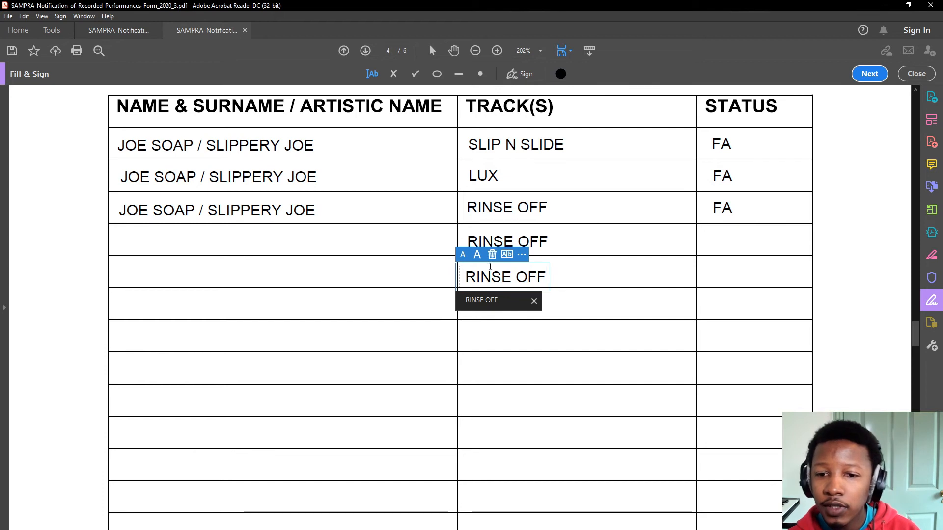
left_click_drag(455, 276, 459, 273)
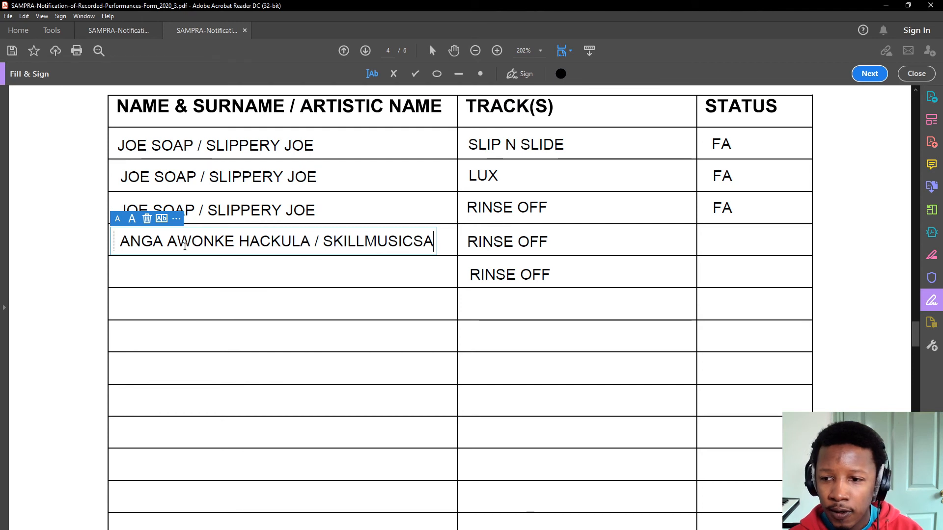
- Finish the fourth performer's name and place a text box in row four's Status cell
left_click(722, 242)
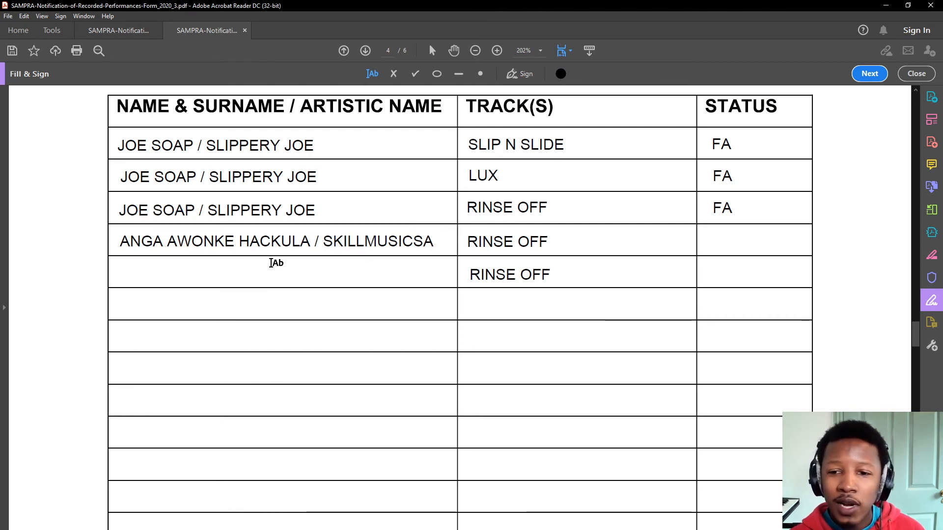
left_click(718, 252)
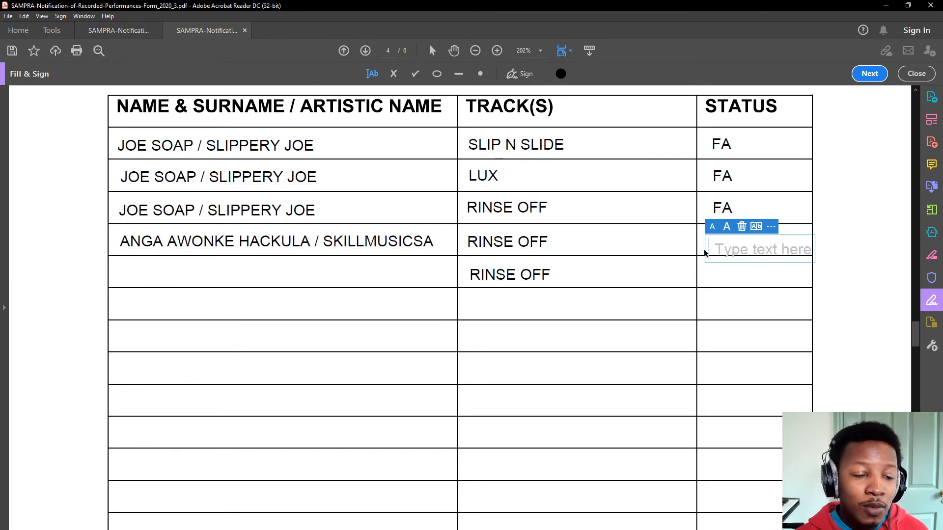
mouse_move(707, 251)
left_mouse_down()
mouse_move(690, 239)
mouse_move(700, 247)
left_mouse_up()
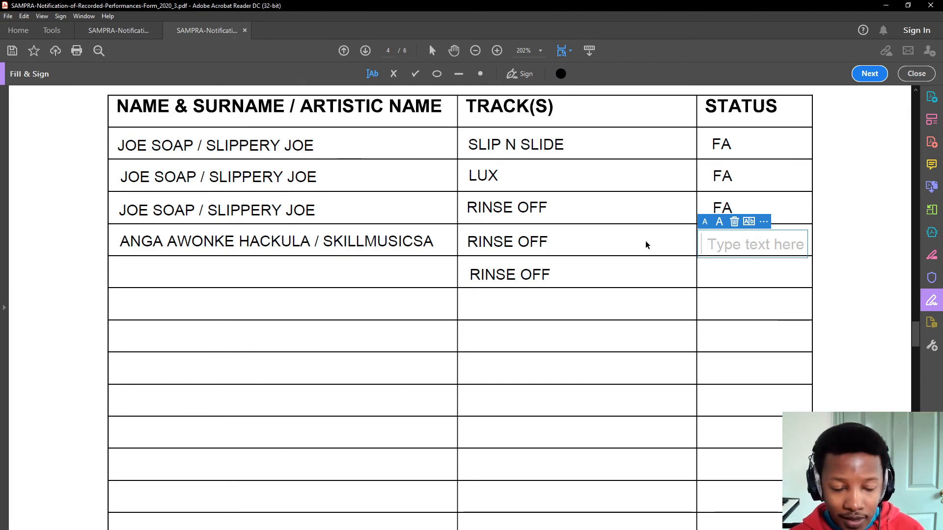
scroll(647, 244, "down", 10)
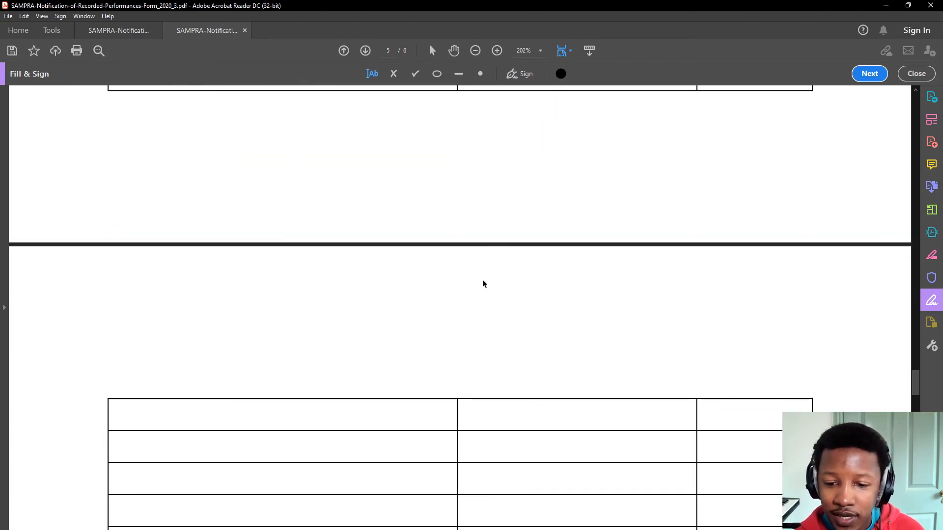
scroll(440, 307, "down", 15)
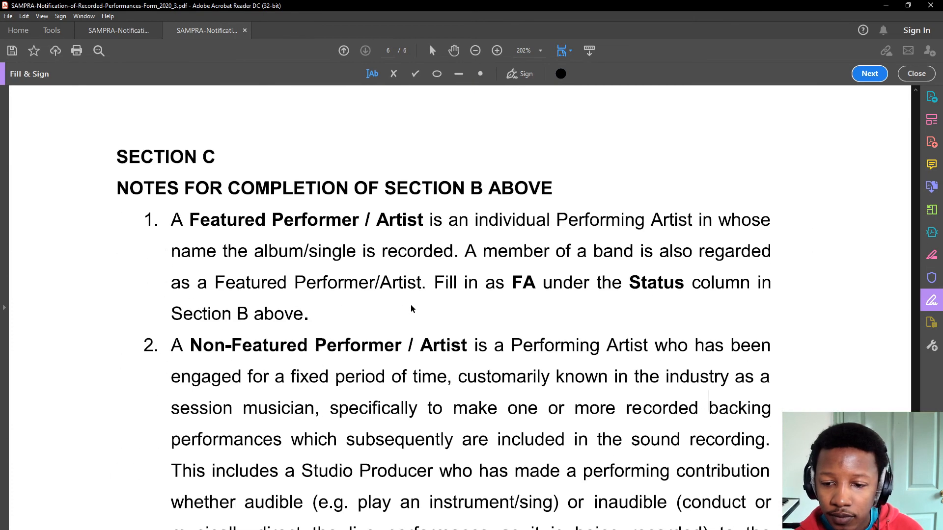
scroll(406, 308, "down", 5)
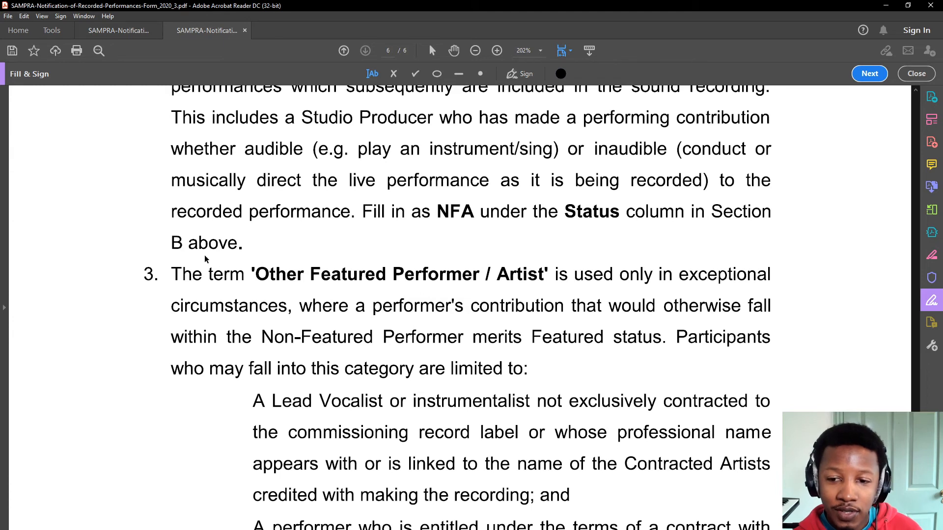
scroll(276, 285, "down", 5)
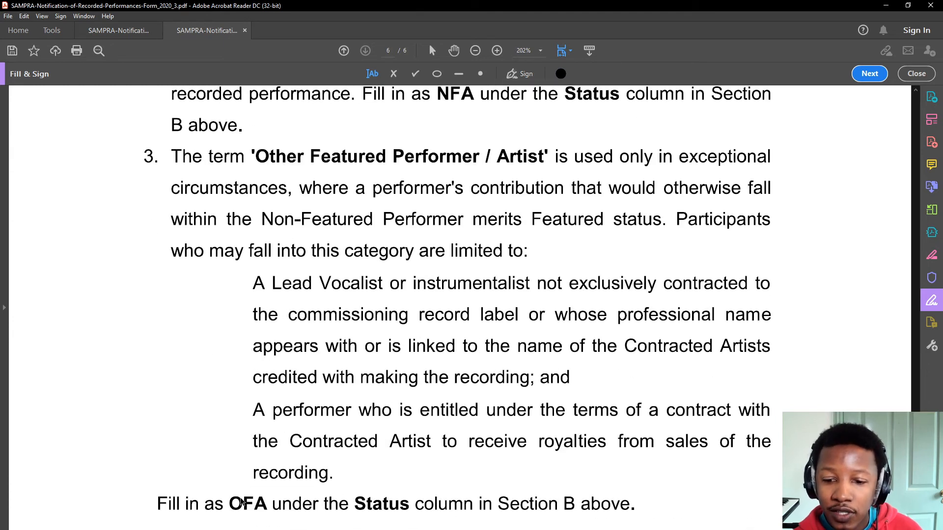
scroll(521, 349, "up", 16)
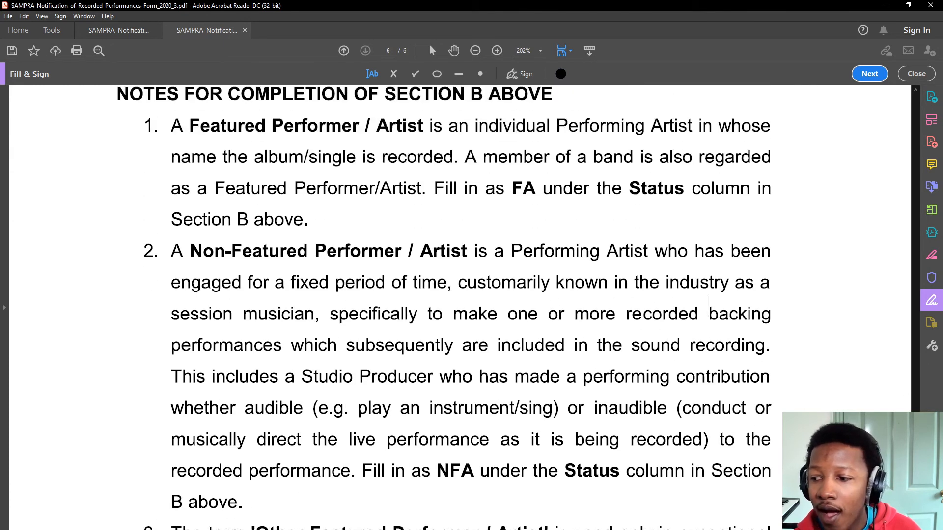
scroll(709, 307, "up", 20)
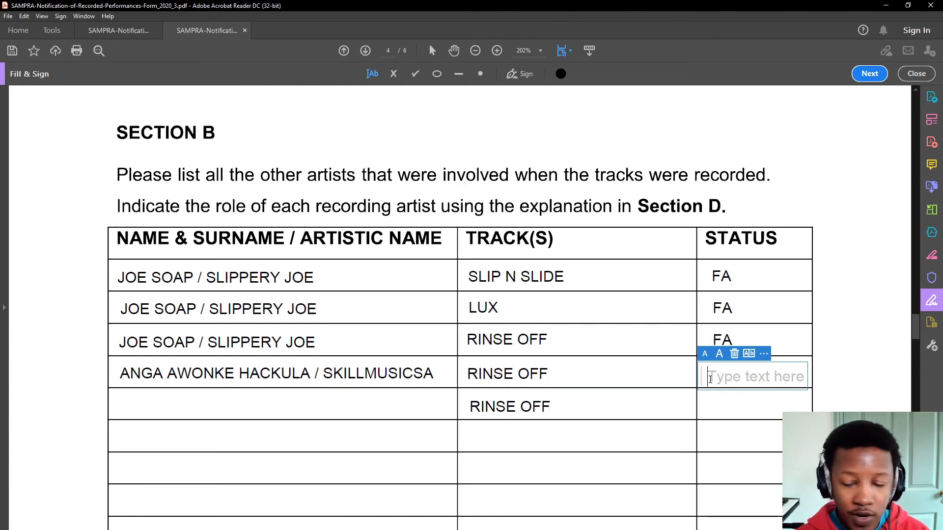
- Give the fourth performer the status OFA, aligned in its cell
type("NFA")
left_click_drag(704, 379, 710, 375)
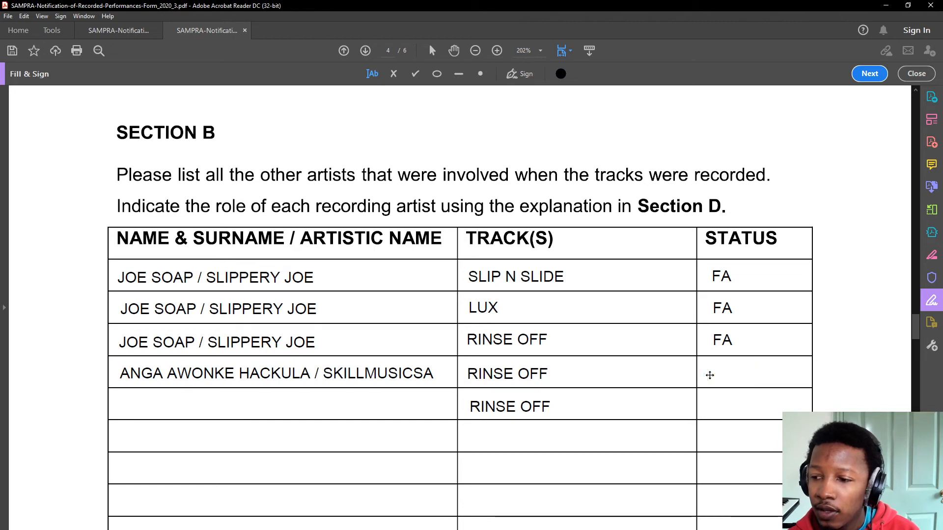
left_click(202, 409)
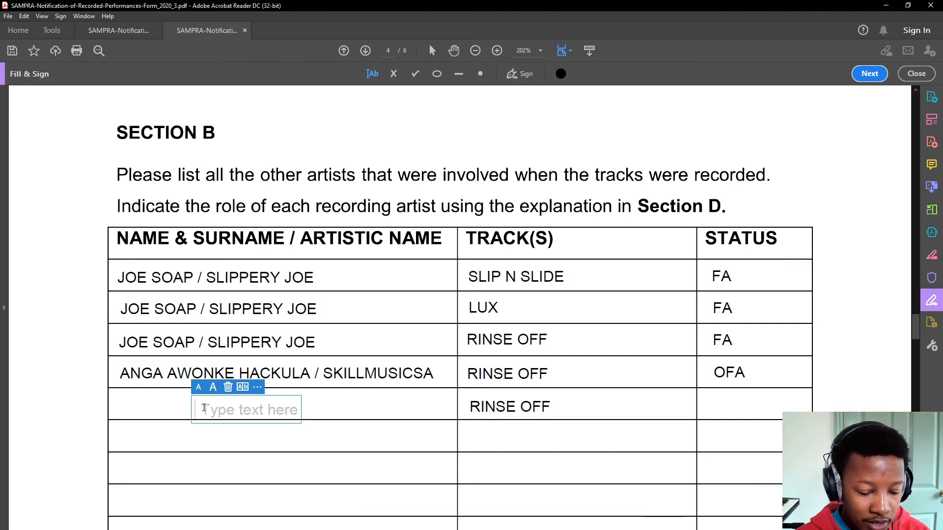
- Type the fifth performer's name and artistic name in row five's name cell and position it
type("SILAS")
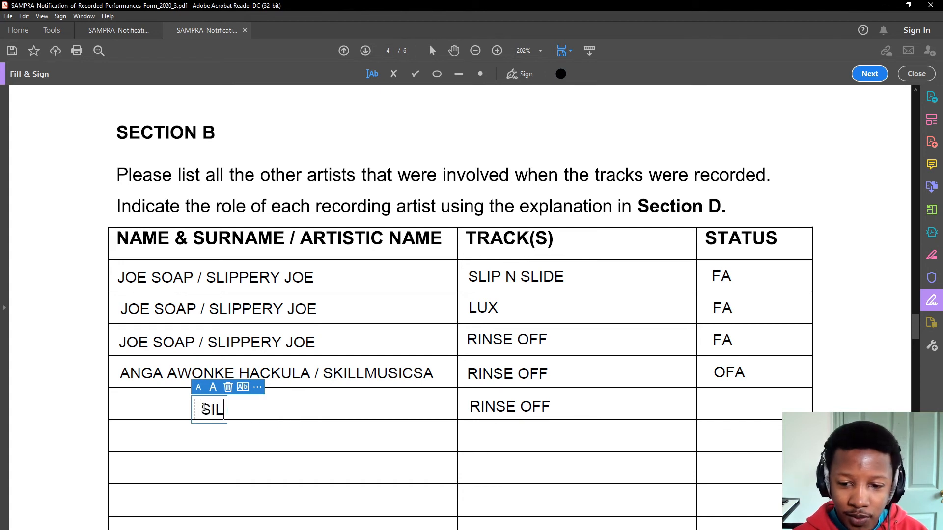
key("BackSpace")
type("AS")
key("BackSpace")
key("BackSpace")
type("S")
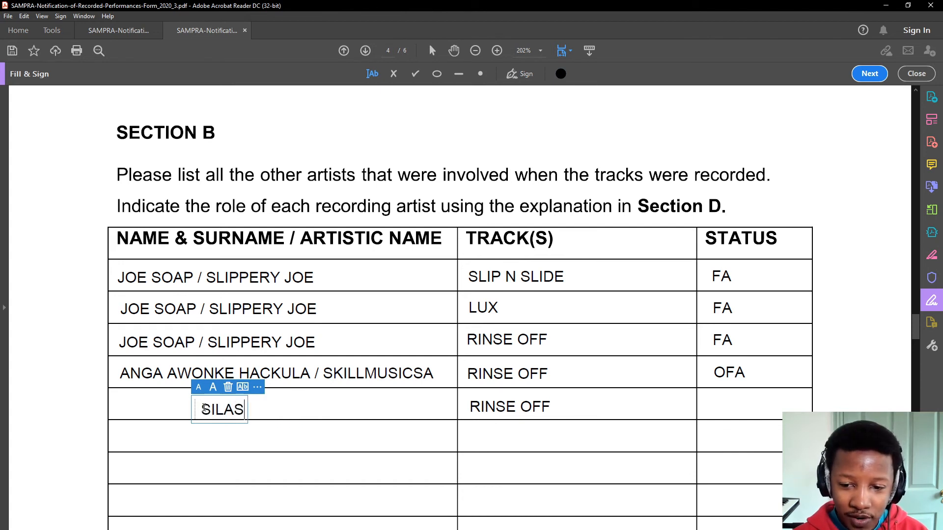
type("N")
key("BackSpace")
type("BEAT")
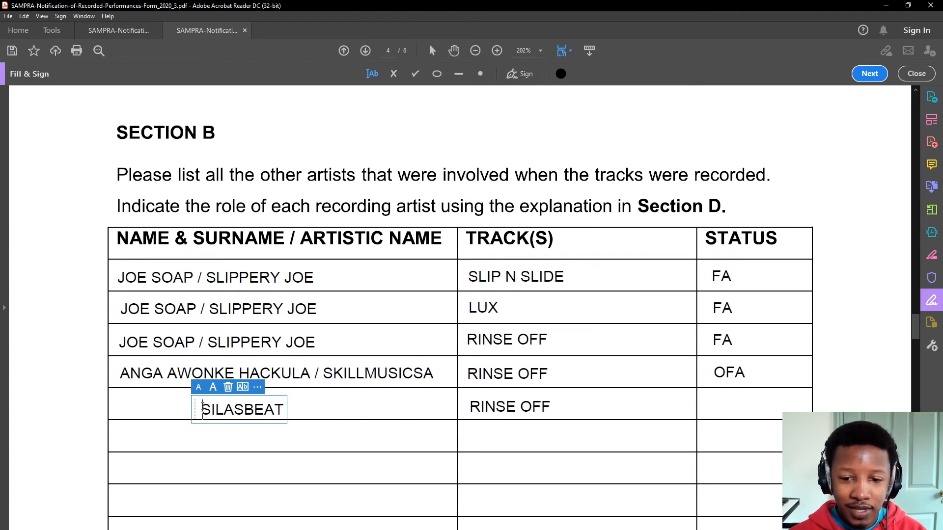
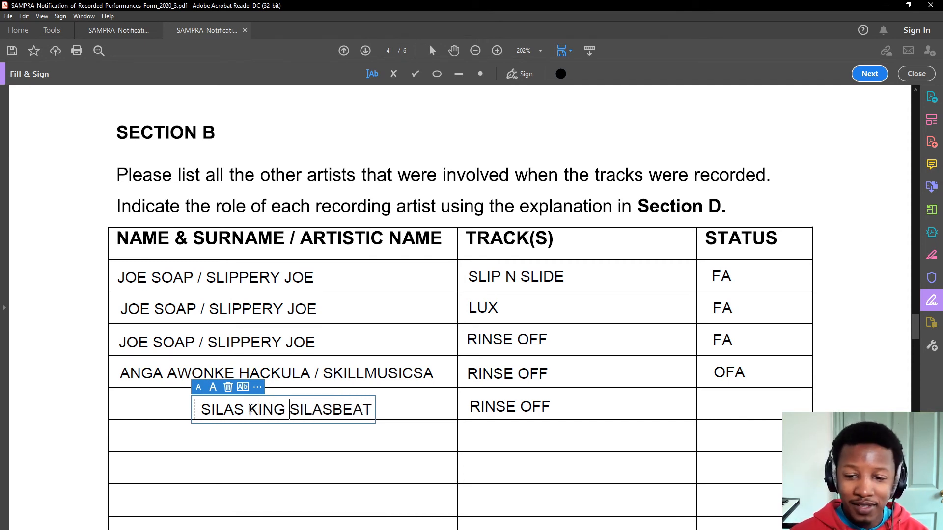
left_click_drag(197, 408, 123, 404)
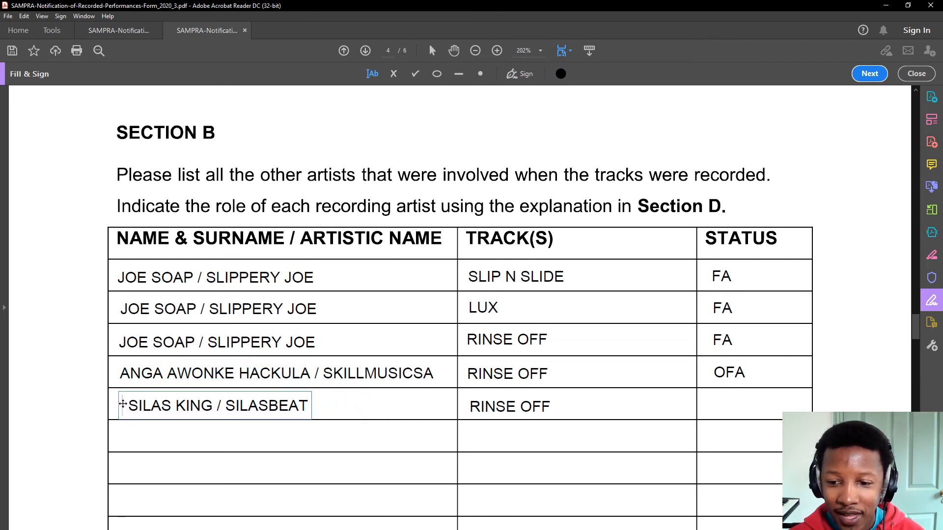
left_click(216, 411)
left_click_drag(231, 408, 318, 409)
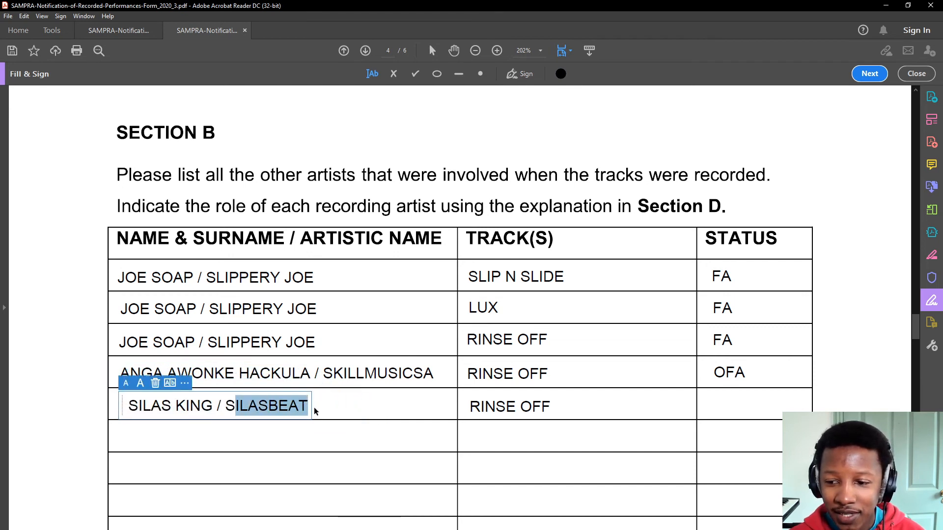
left_click(723, 407)
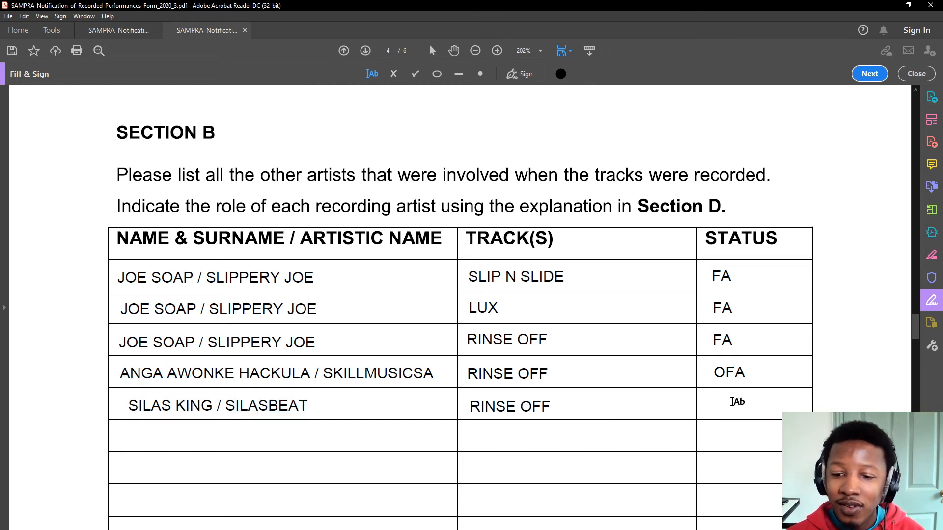
- Place an empty text entry in row five's Status cell, checking the Section C notes and returning
left_click(731, 403)
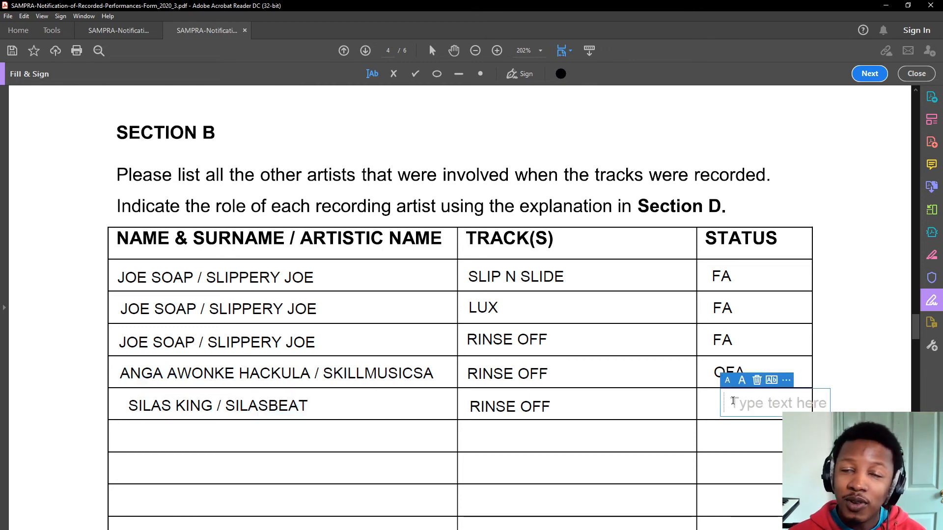
scroll(650, 369, "down", 15)
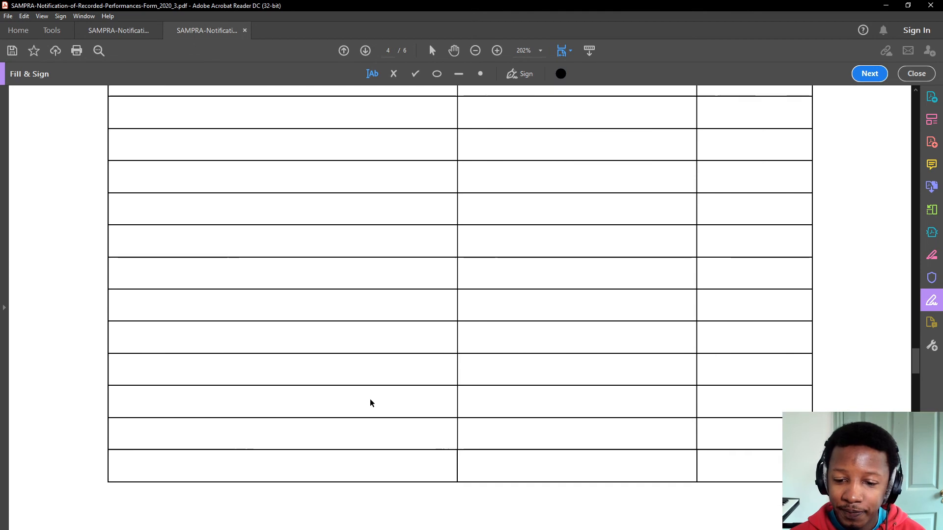
scroll(343, 429, "down", 15)
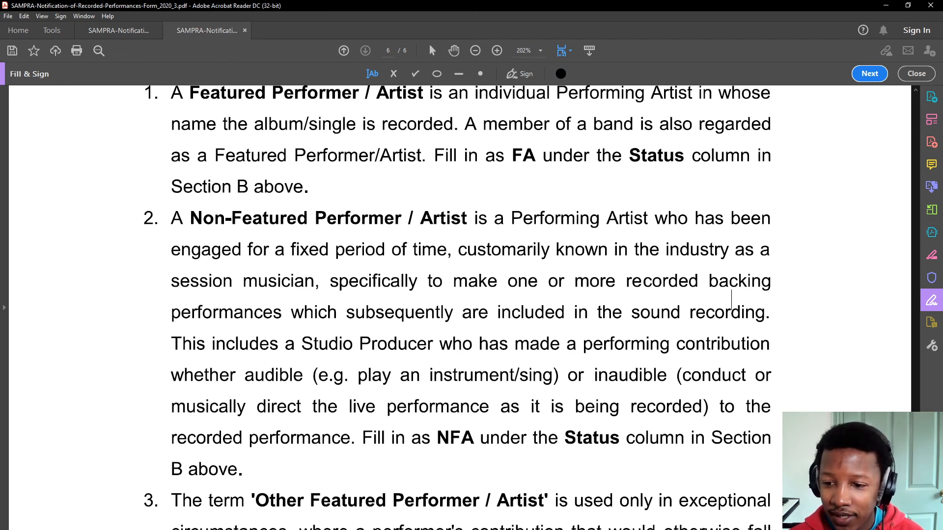
scroll(517, 308, "up", 1)
scroll(899, 383, "up", 20)
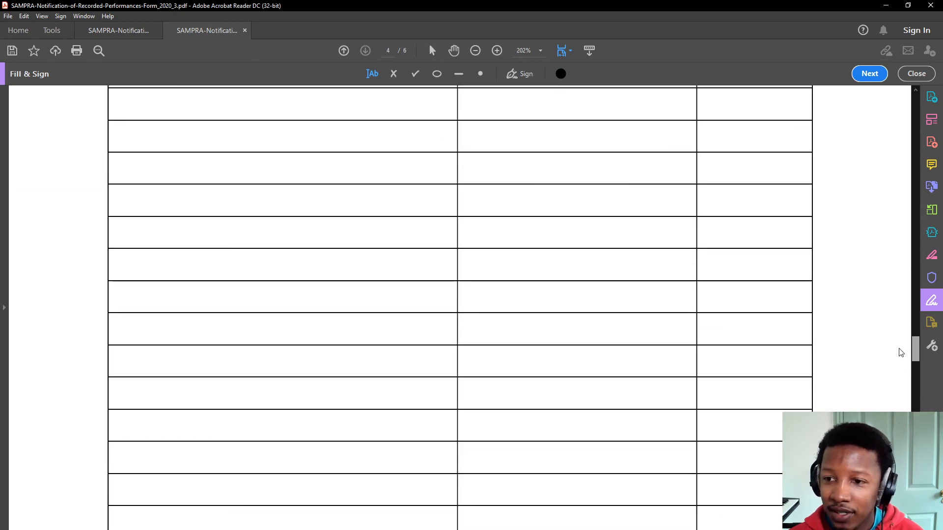
scroll(893, 333, "down", 5)
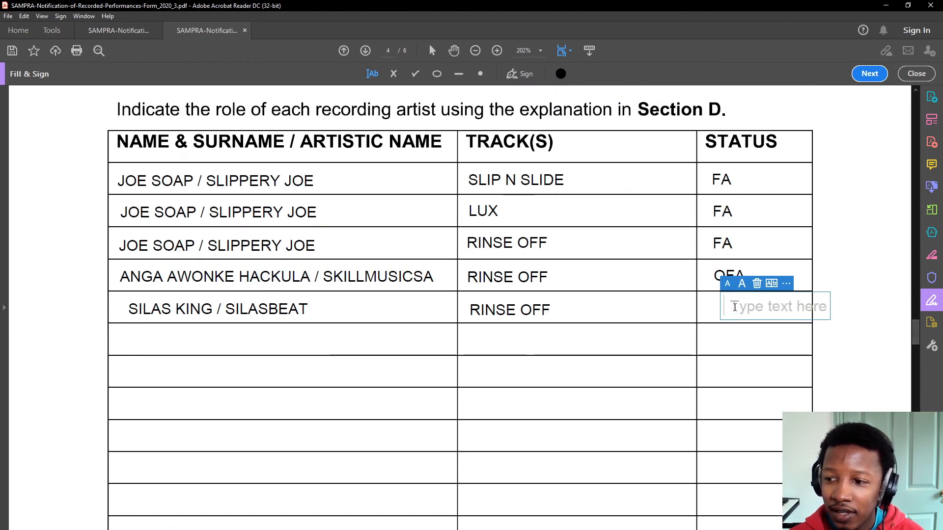
scroll(860, 326, "down", 20)
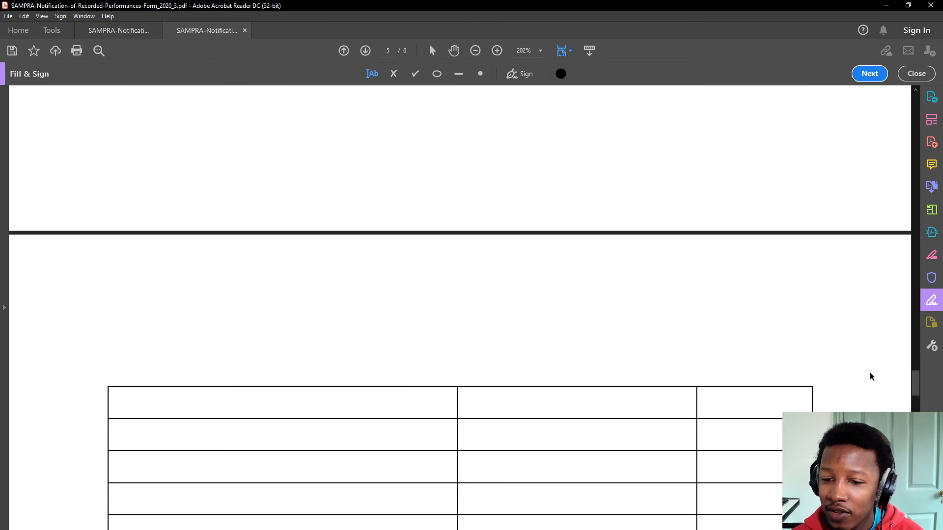
scroll(381, 381, "down", 18)
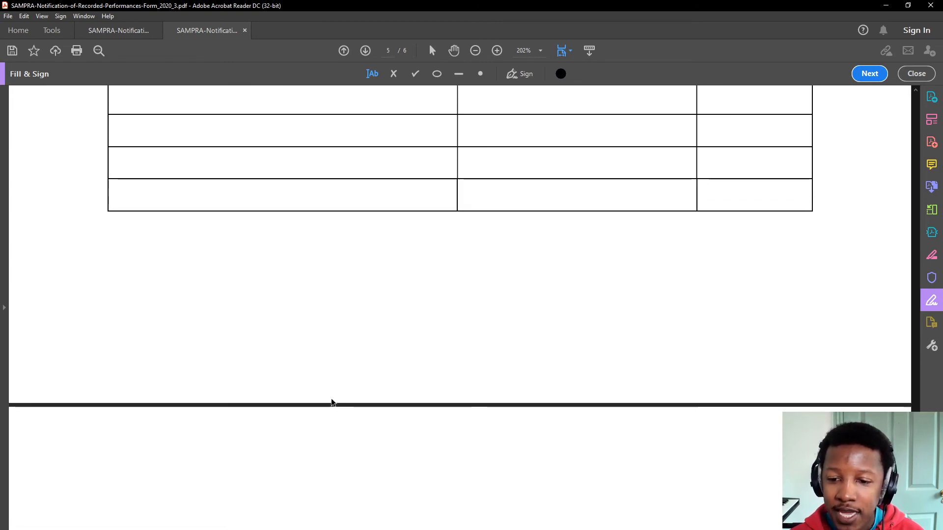
scroll(330, 408, "down", 3)
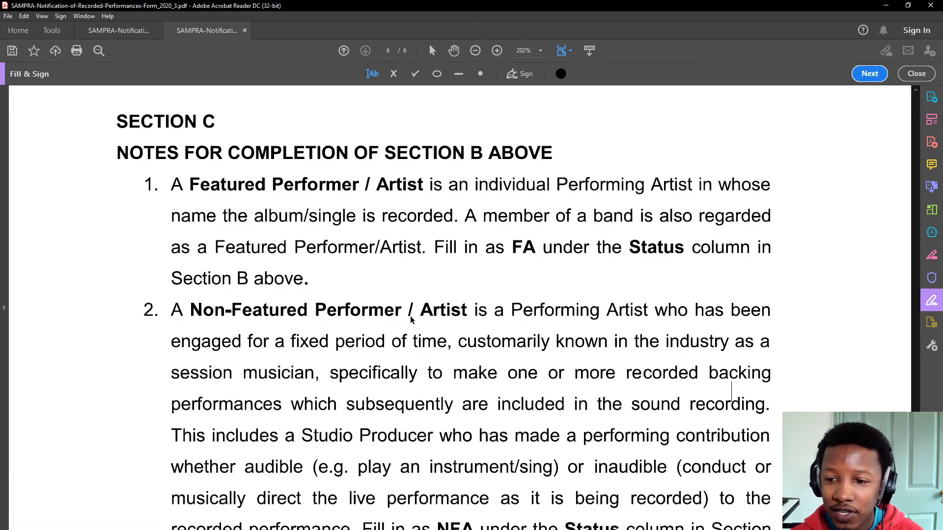
scroll(415, 457, "down", 5)
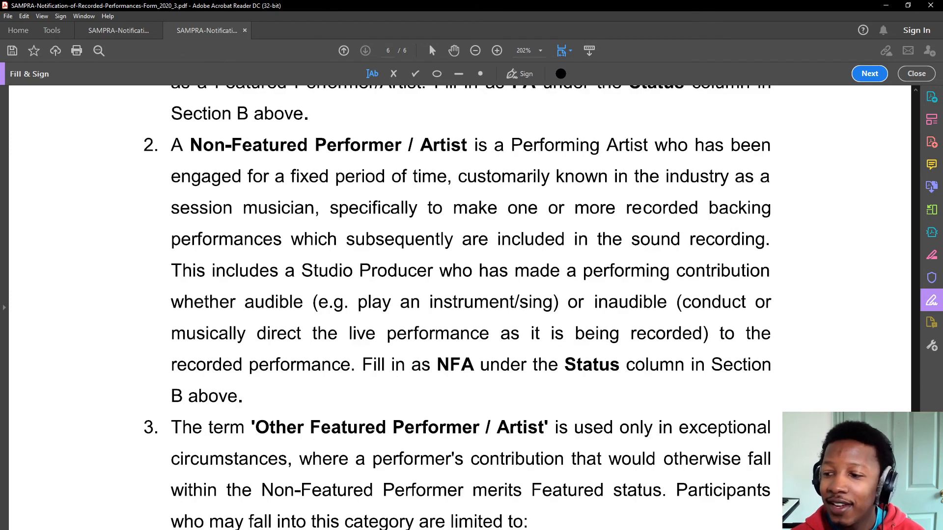
scroll(732, 226, "up", 1)
left_click_drag(915, 467, 835, 320)
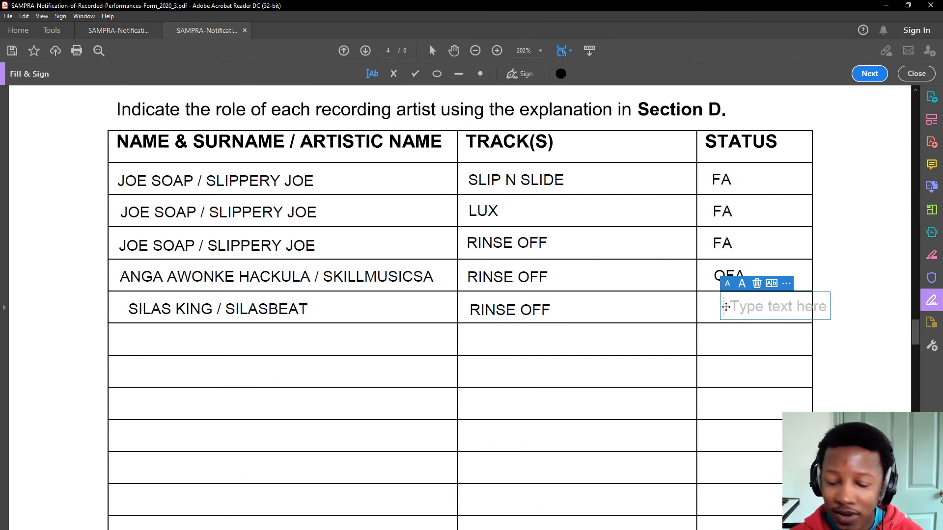
- Enter NFA and line up the NFA and OFA status codes with the other Section B codes
type("NFA")
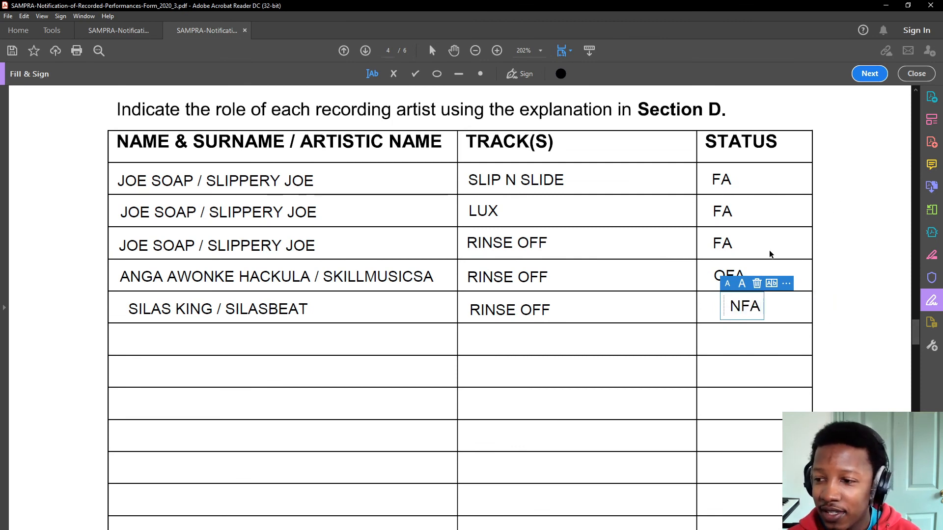
left_click_drag(726, 311, 710, 313)
left_click(713, 272)
left_click_drag(714, 271, 711, 272)
scroll(712, 235, "up", 3)
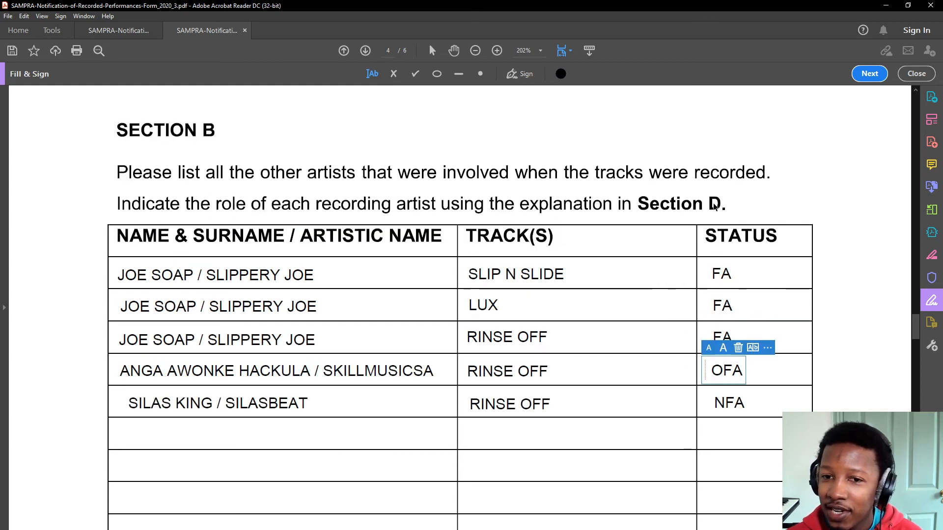
left_click(558, 427)
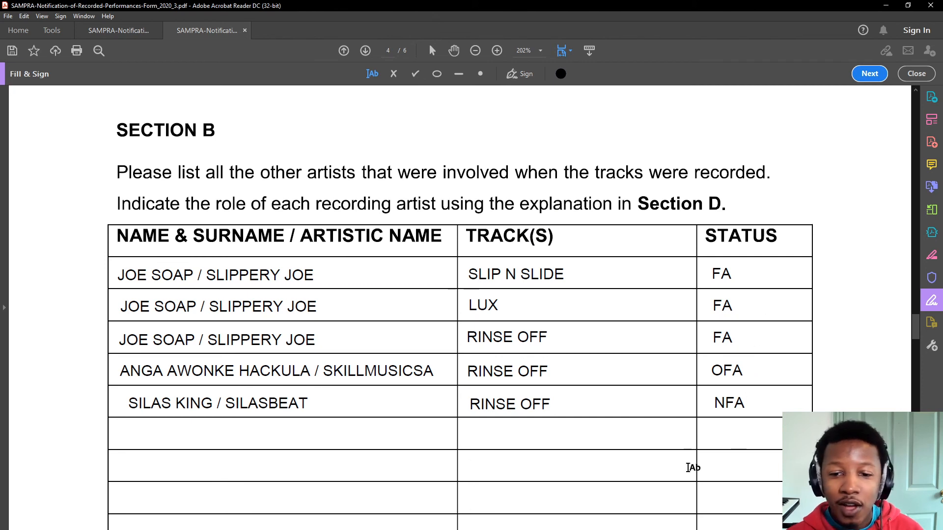
scroll(386, 503, "down", 3)
scroll(332, 449, "down", 3)
scroll(324, 442, "down", 3)
scroll(322, 435, "up", 4)
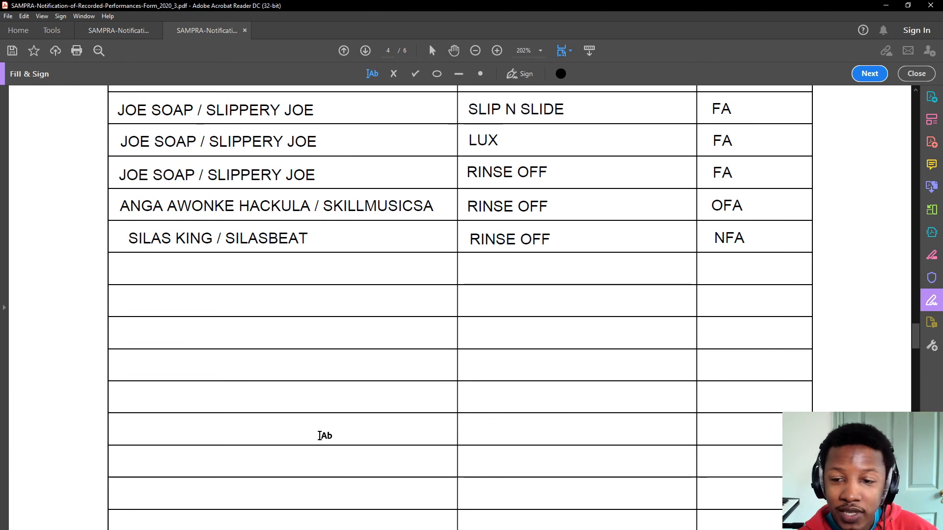
scroll(319, 437, "up", 6)
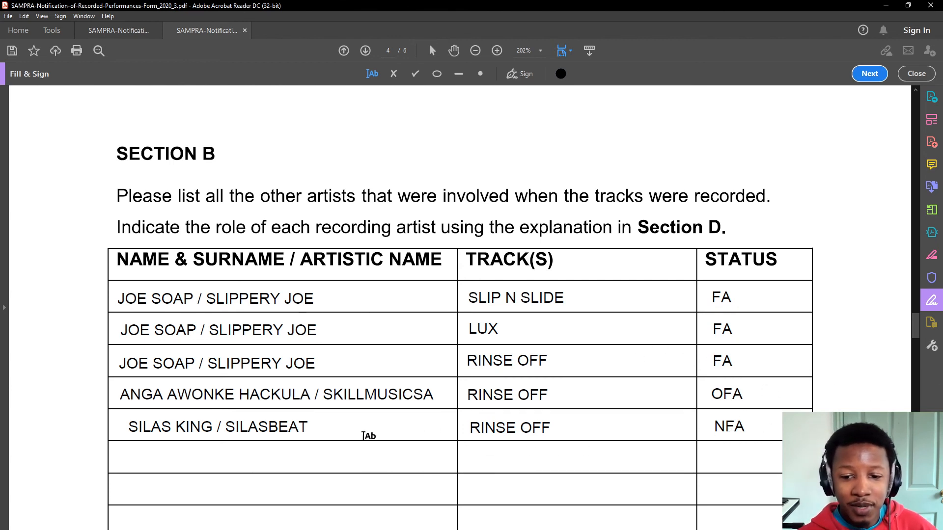
left_click(240, 426)
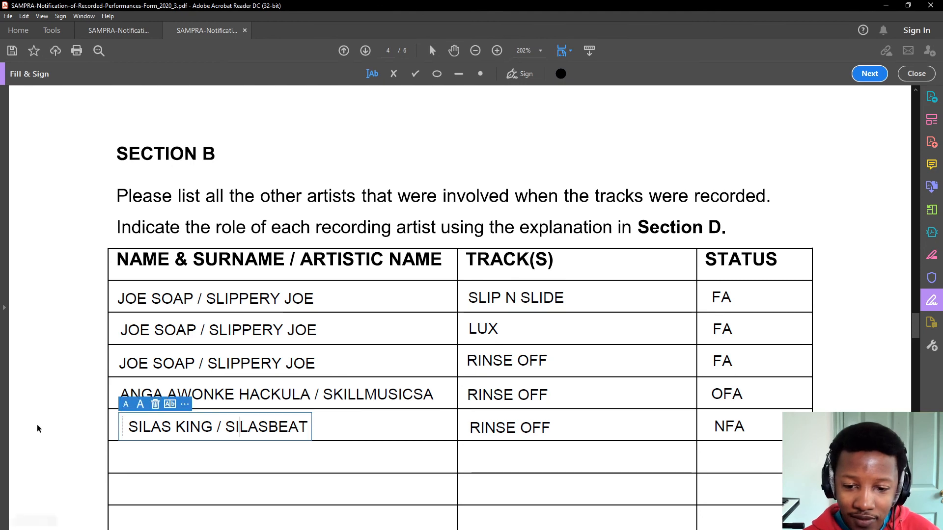
left_click_drag(121, 426, 112, 425)
left_click(112, 425)
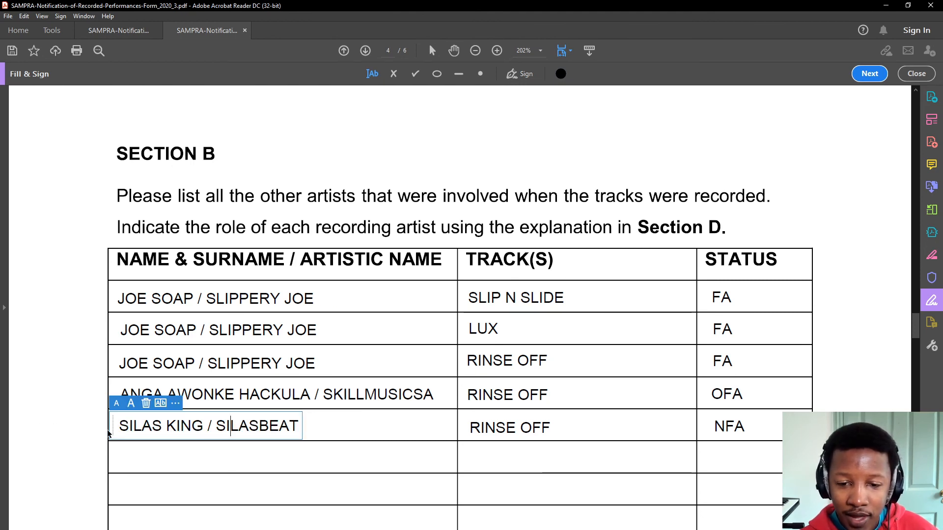
scroll(426, 433, "down", 3)
scroll(424, 434, "down", 10)
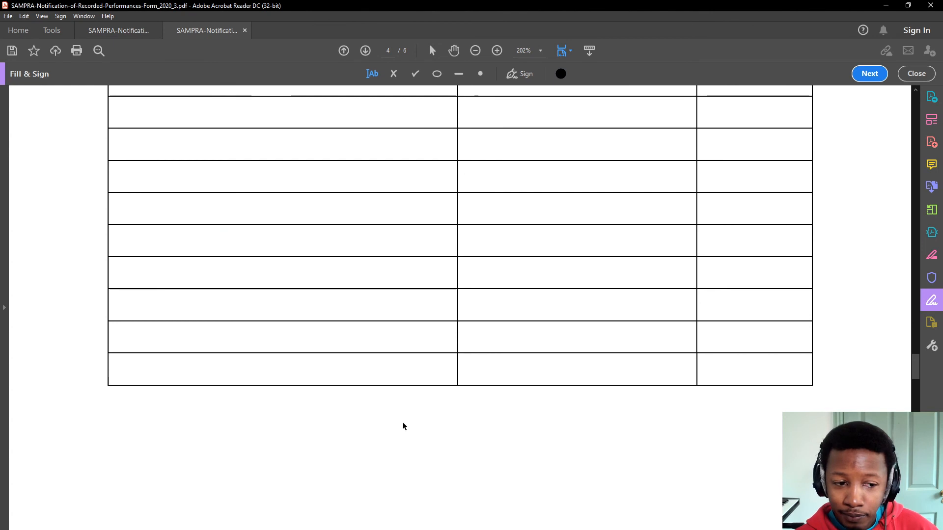
scroll(399, 424, "down", 12)
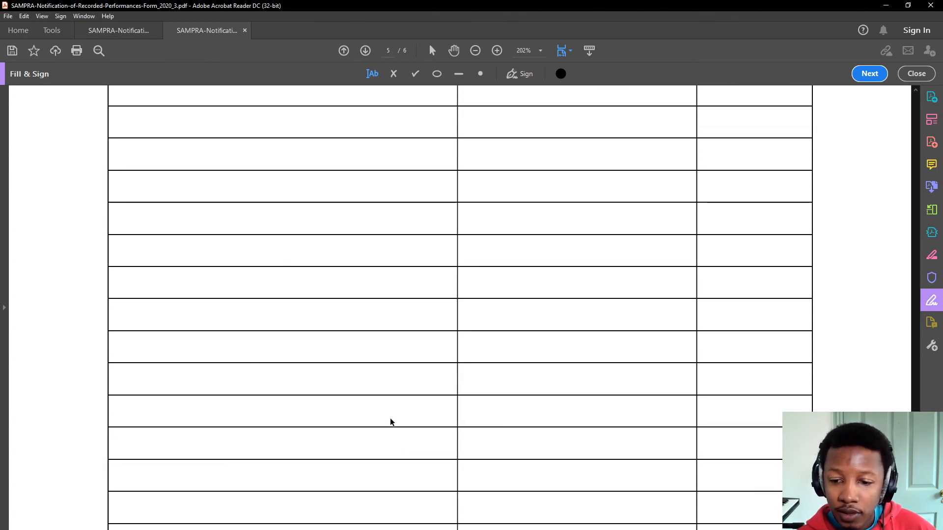
scroll(368, 432, "down", 15)
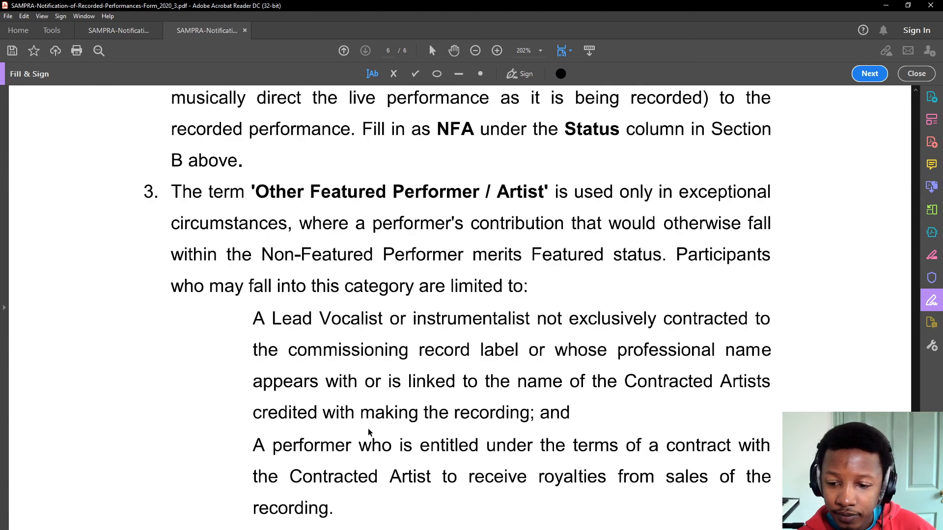
scroll(405, 465, "up", 12)
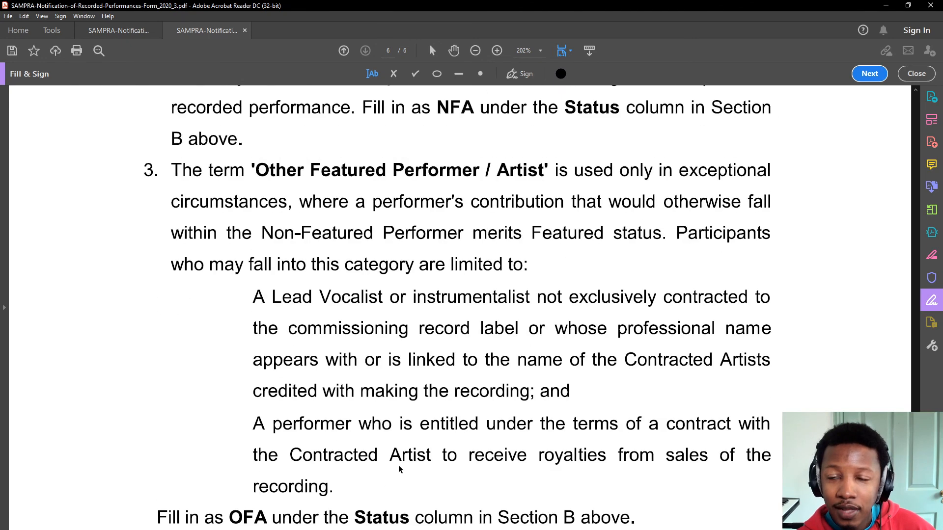
scroll(412, 467, "up", 2)
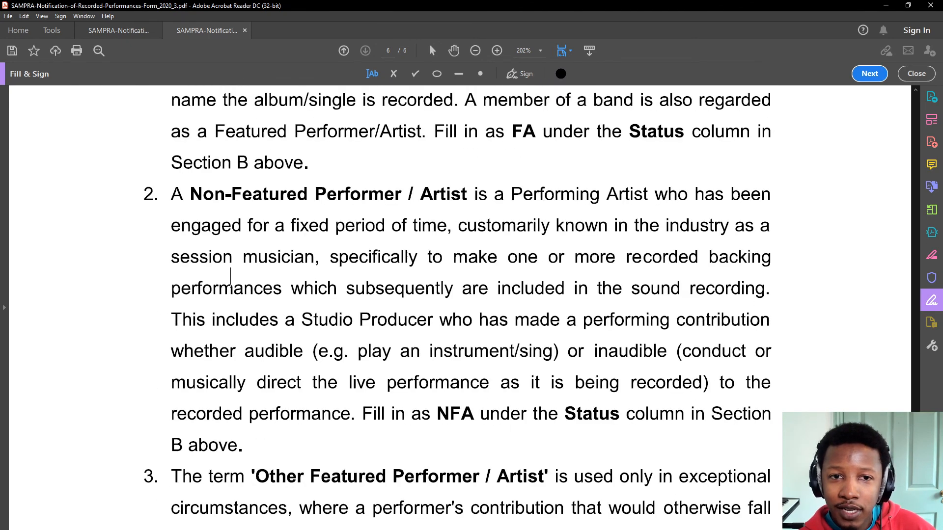
- Print the filled form with Microsoft Print to PDF, keeping the existing form file name
left_click(12, 17)
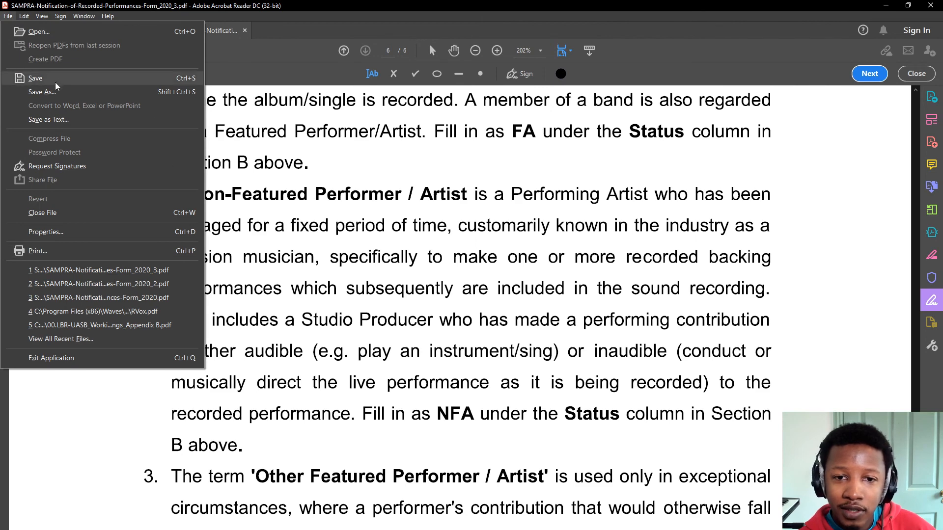
left_click(52, 250)
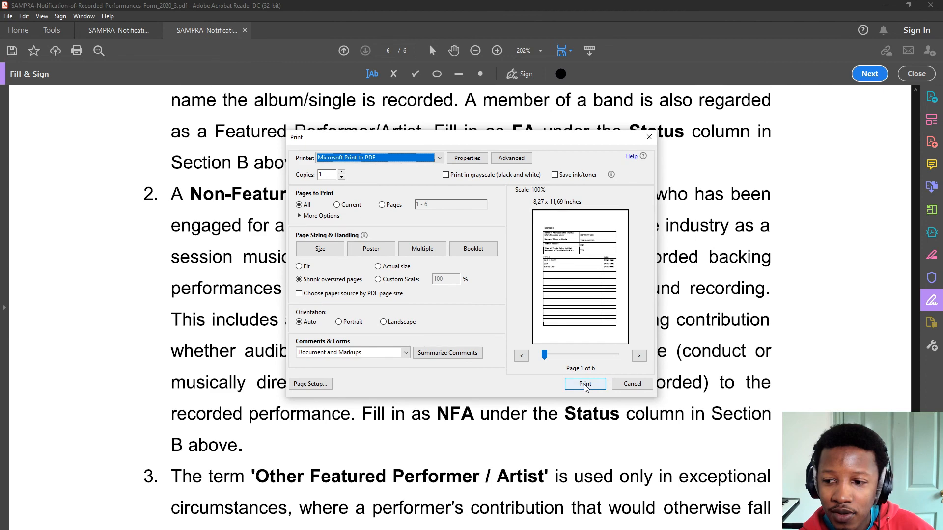
left_click(585, 383)
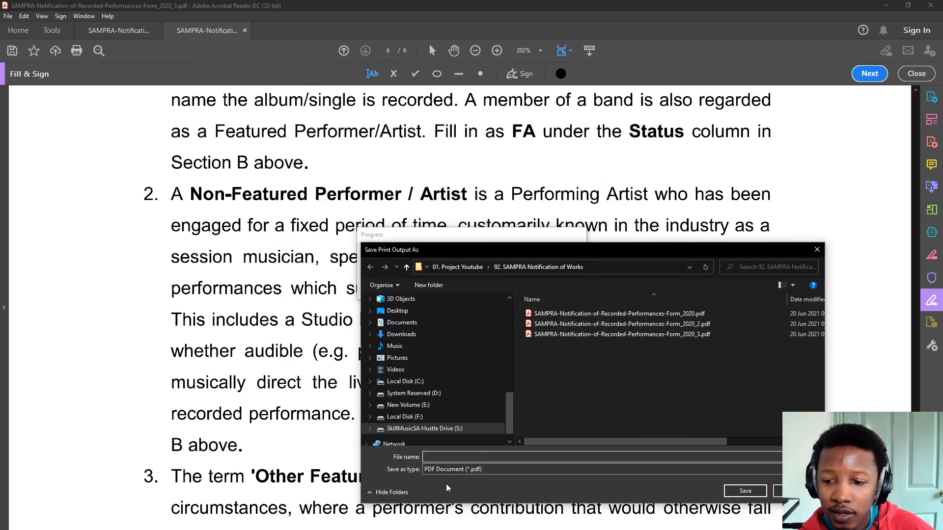
left_click(565, 334)
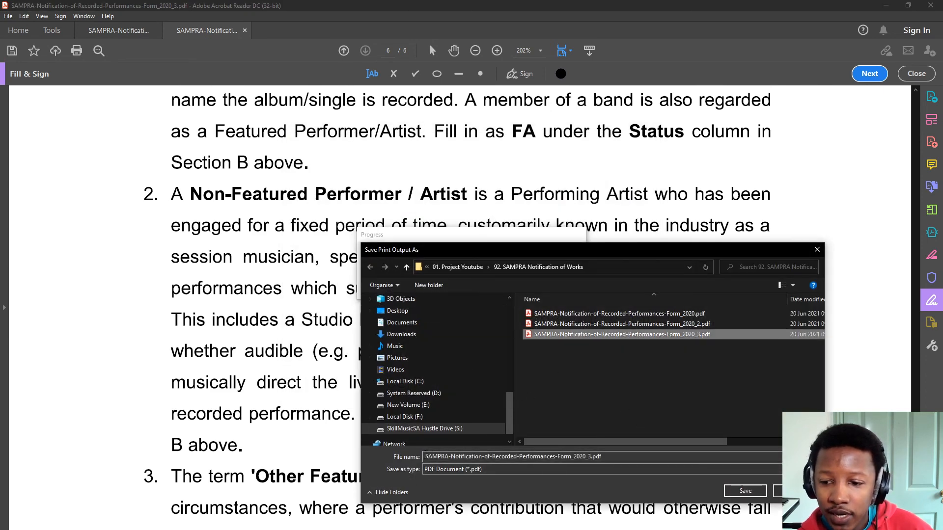
- Prefix the PDF file name with the performer's name, joining the words with hyphens
left_click(426, 456)
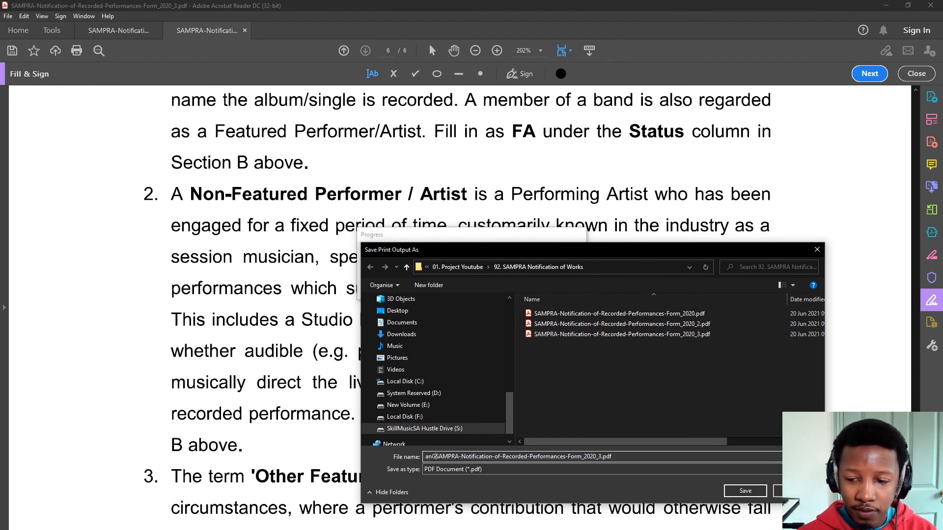
type("JOE ")
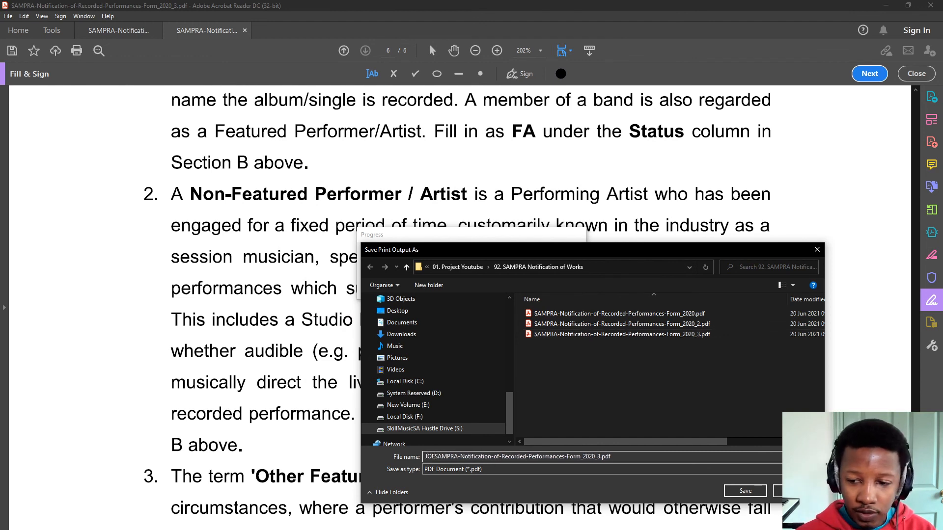
type("SOPP")
key("BackSpace")
type("-")
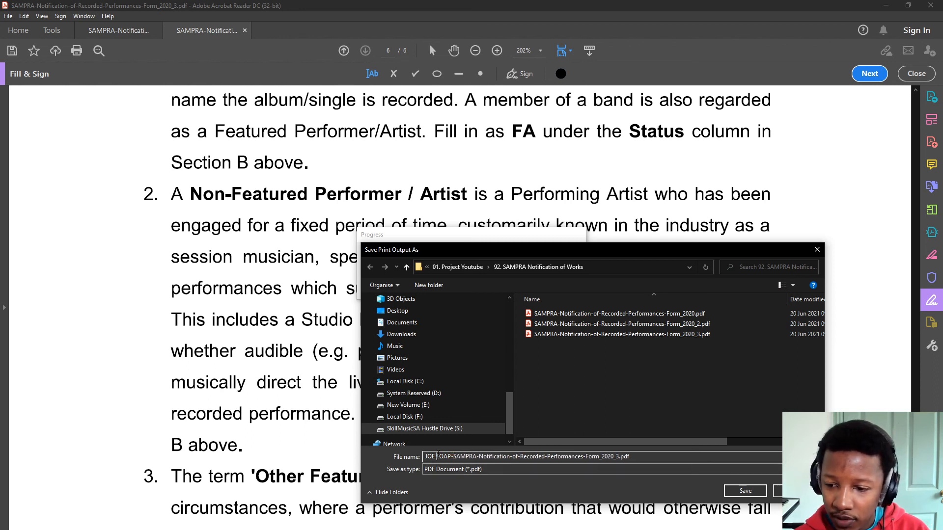
left_click(437, 457)
key("BackSpace")
type("-")
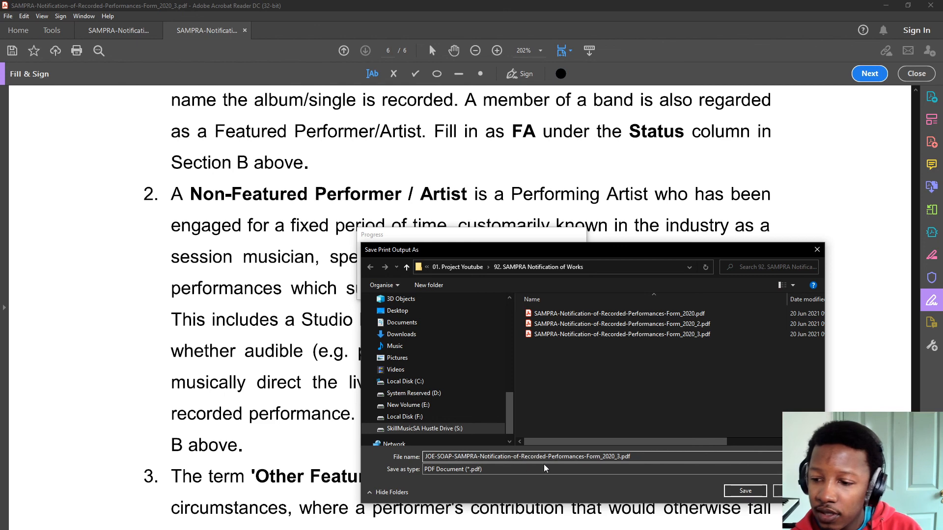
- Save the renamed PDF, browse the SAMPRA member forms page, then return to Acrobat Reader
left_click(743, 491)
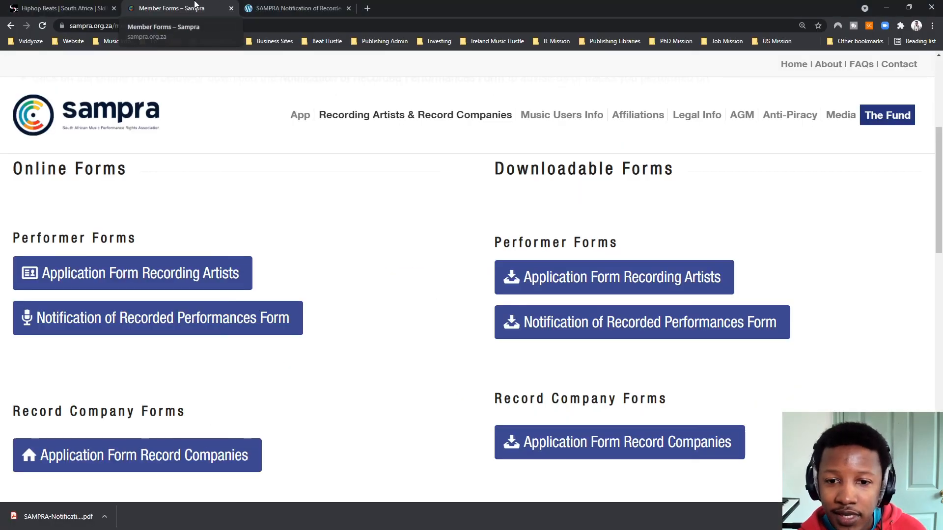
scroll(196, 221, "down", 10)
left_click_drag(53, 209, 235, 208)
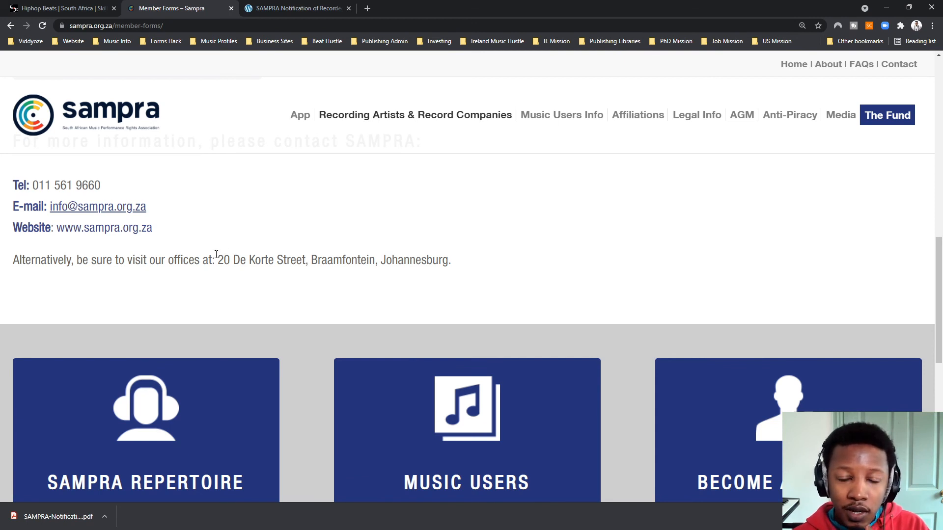
scroll(216, 254, "up", 2)
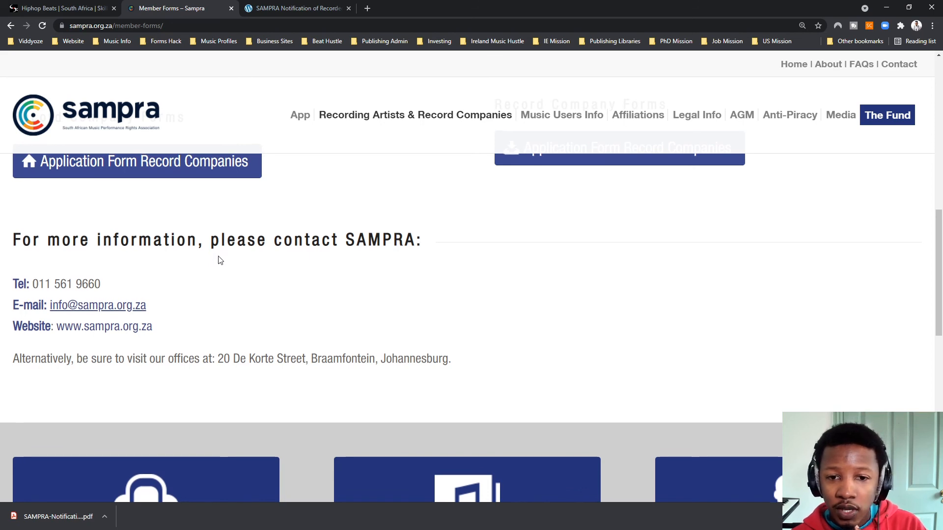
scroll(216, 256, "up", 5)
scroll(581, 173, "down", 2)
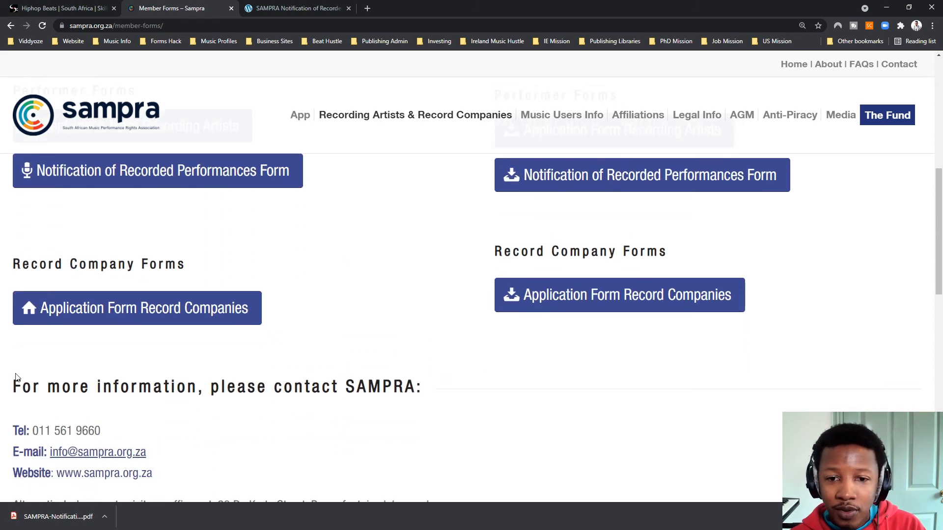
scroll(97, 344, "up", 3)
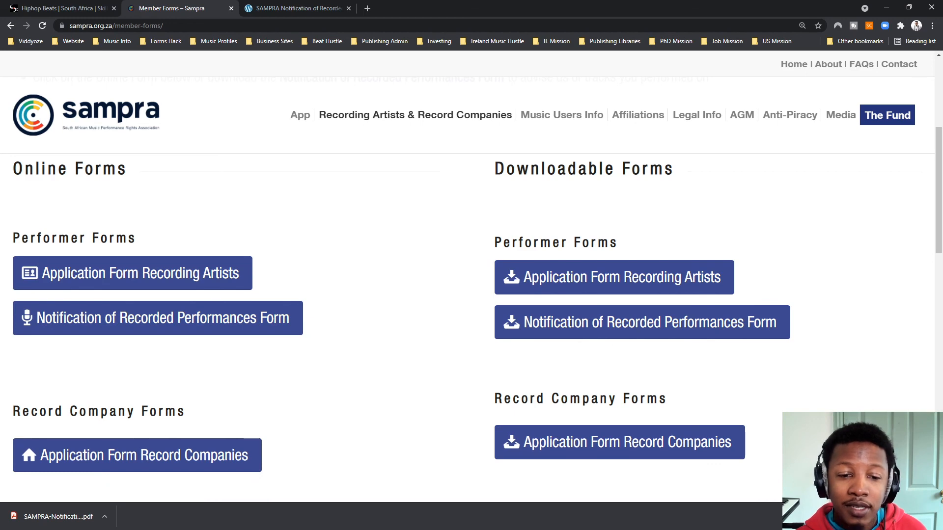
key("alt+Tab")
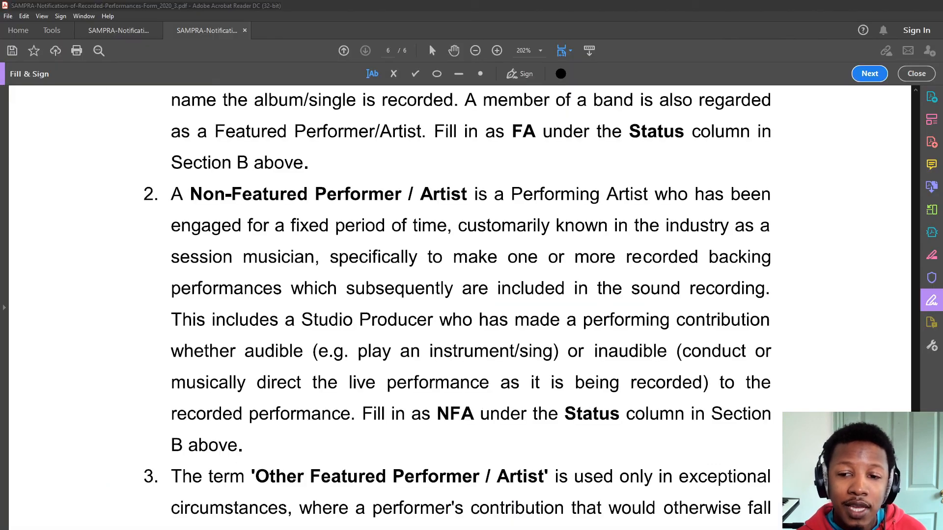